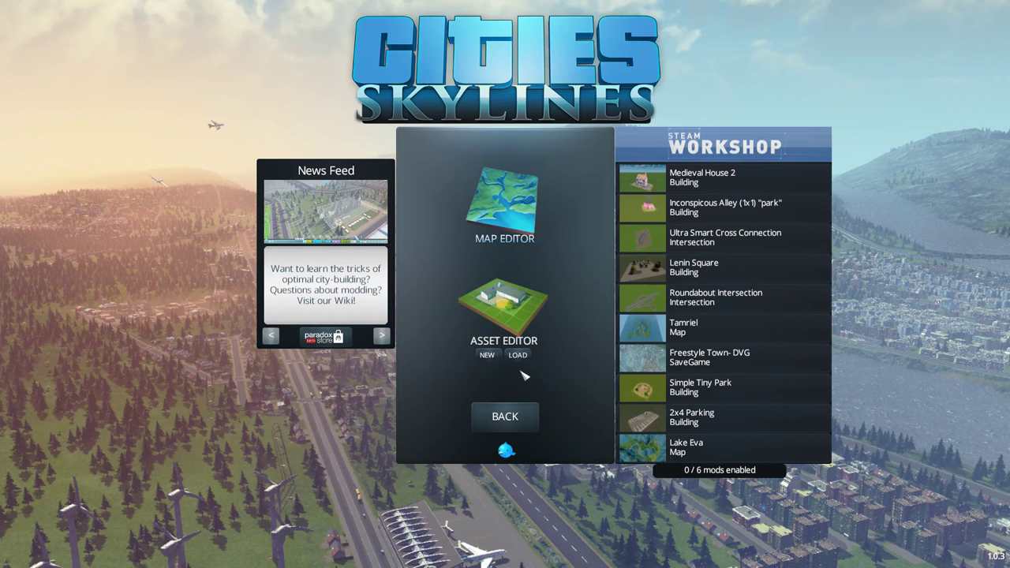
- Start a new Temperate-themed asset from the Asset Editor menu
left_click(488, 356)
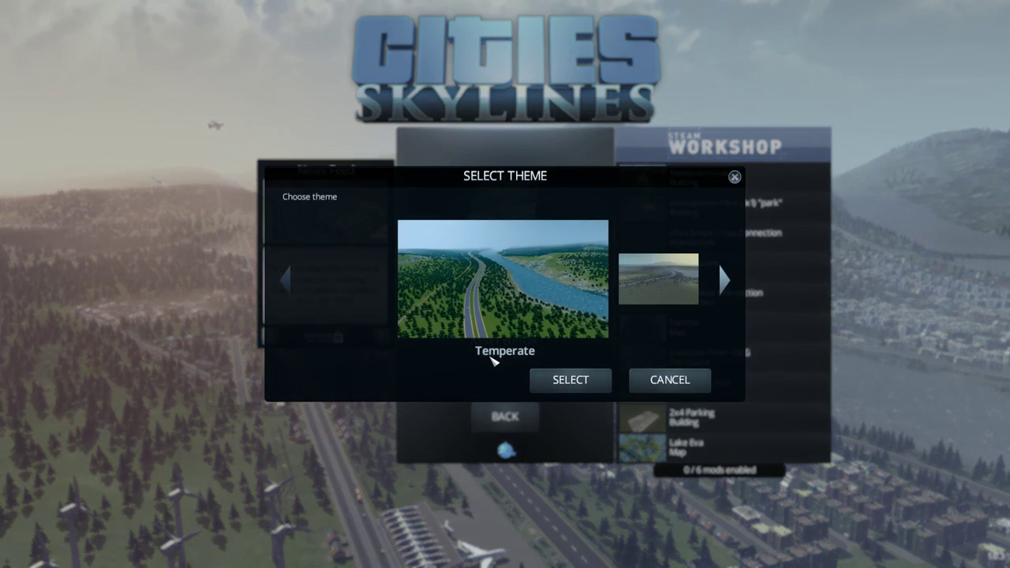
left_click(571, 381)
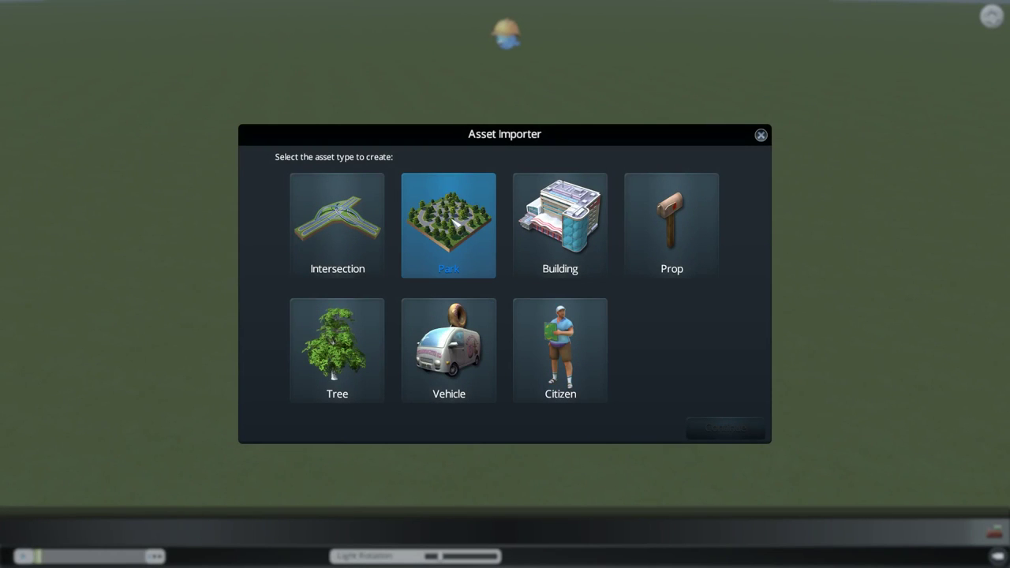
- Choose the Park asset type and frame the blank 12 x 8 grass lot in view
left_click(458, 225)
left_click(751, 430)
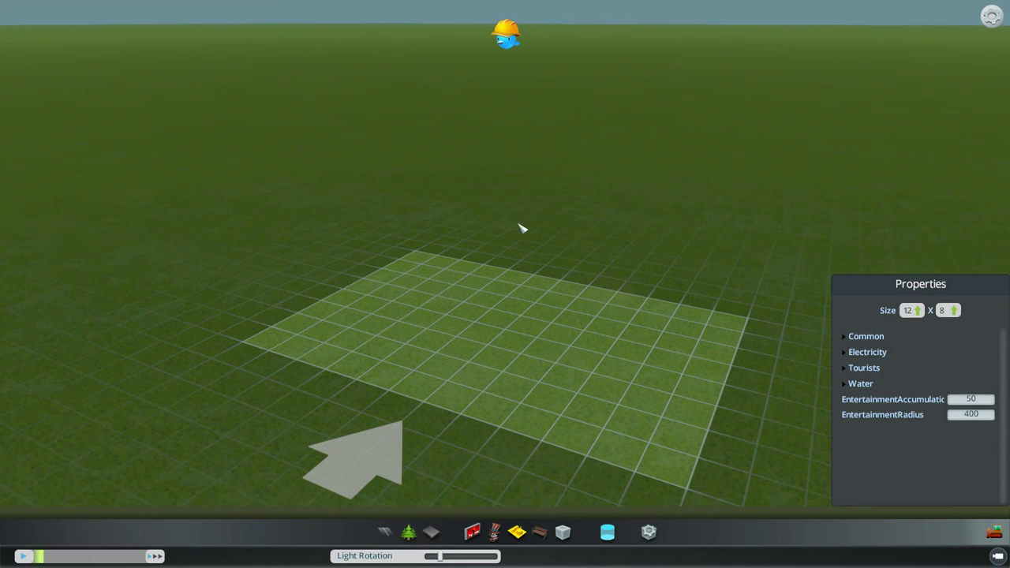
middle_click_drag(523, 227, 509, 290)
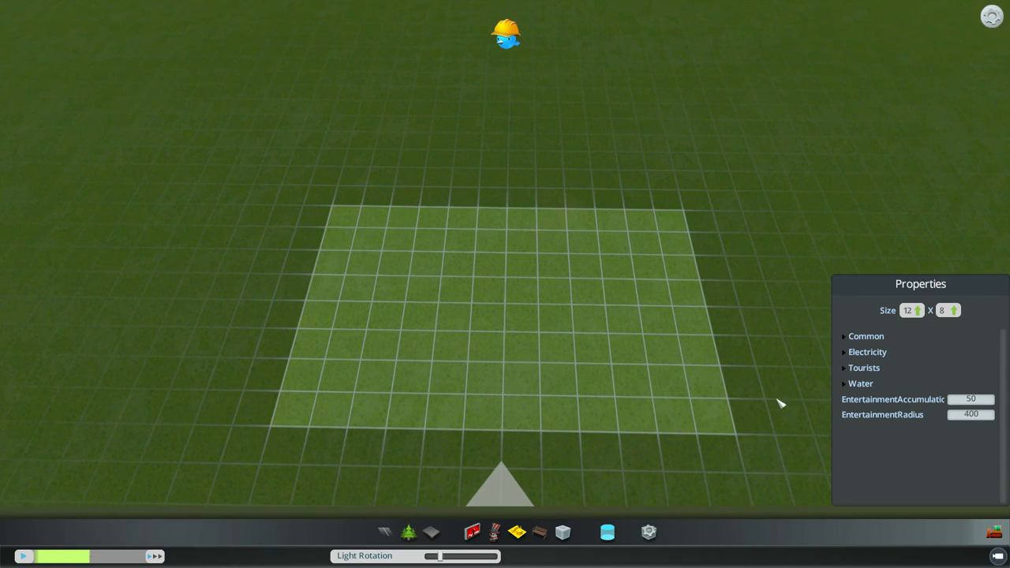
scroll(754, 418, "up", 5)
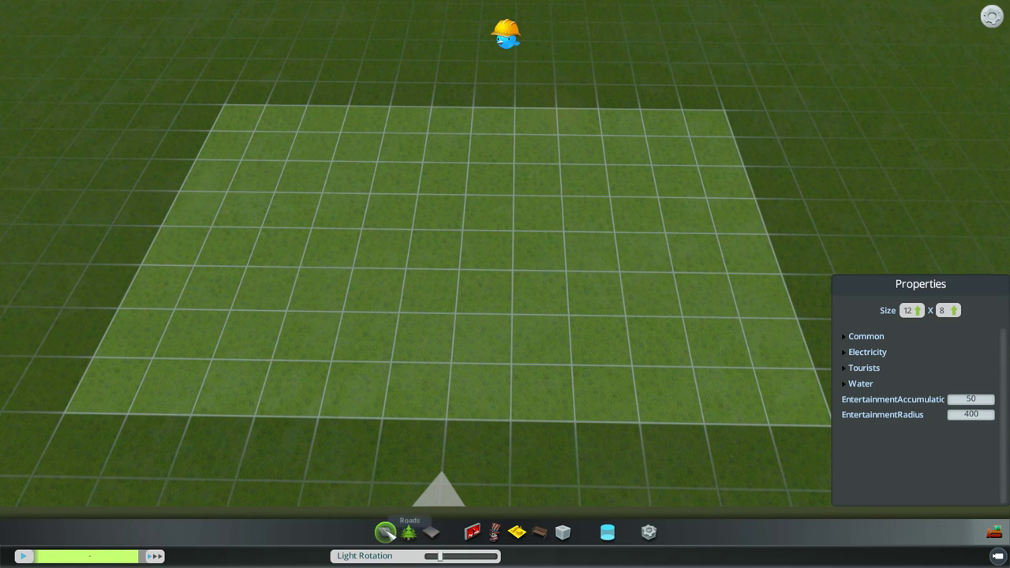
- Draw a Pavement Path loop along all four edges of the lot
left_click(385, 532)
left_click(407, 532)
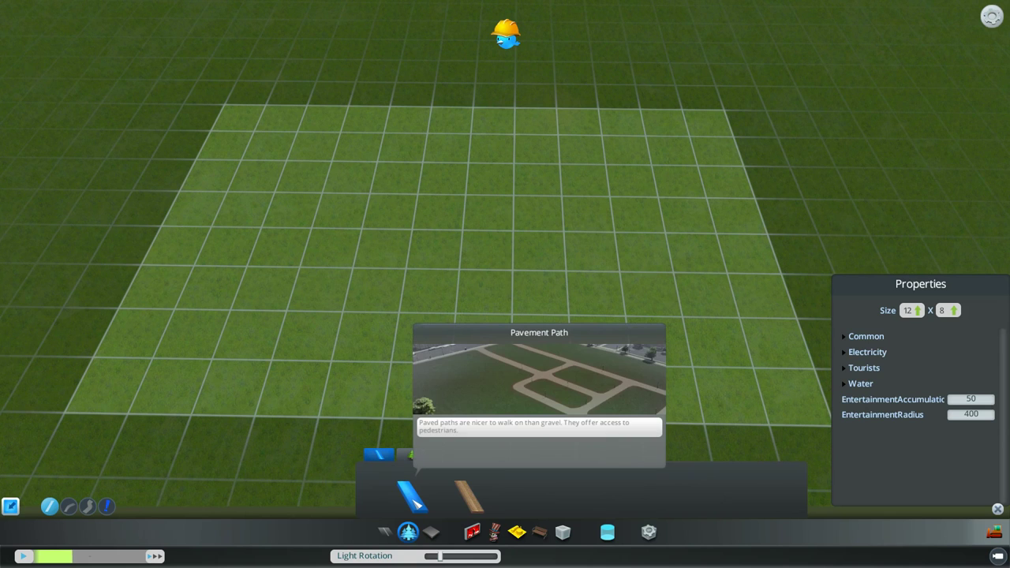
left_click(411, 497)
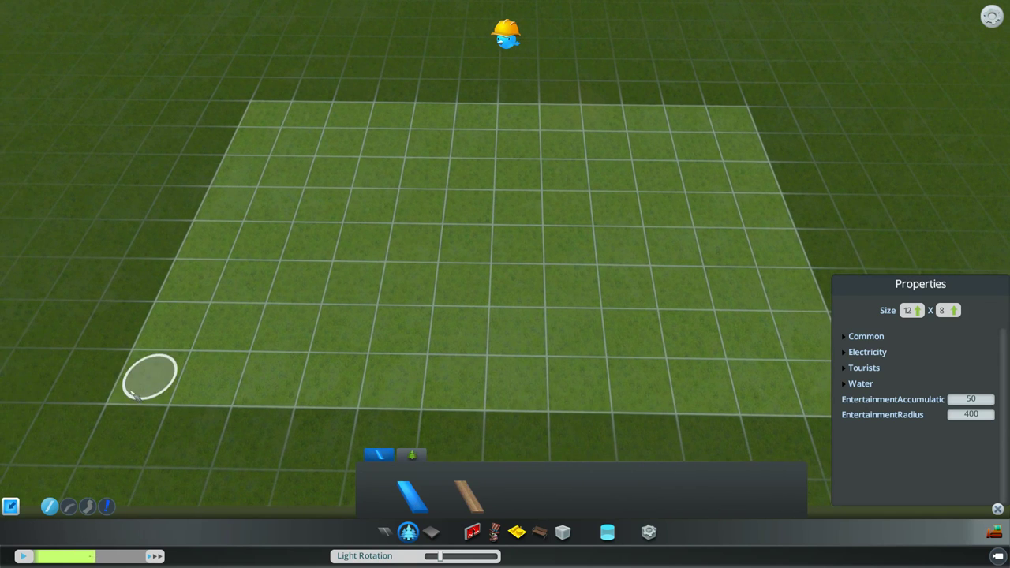
left_click(136, 394)
key("d")
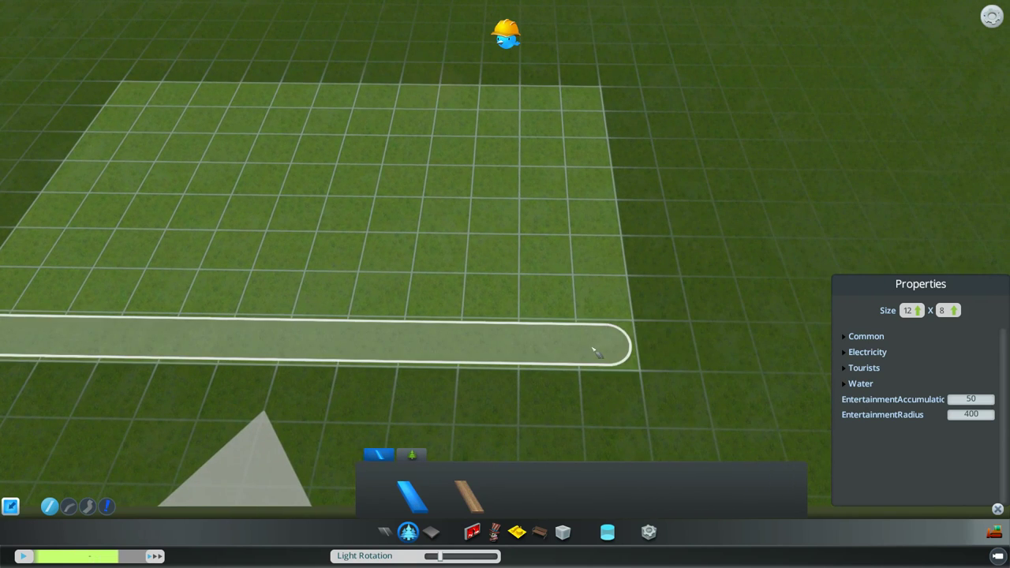
left_click(594, 350)
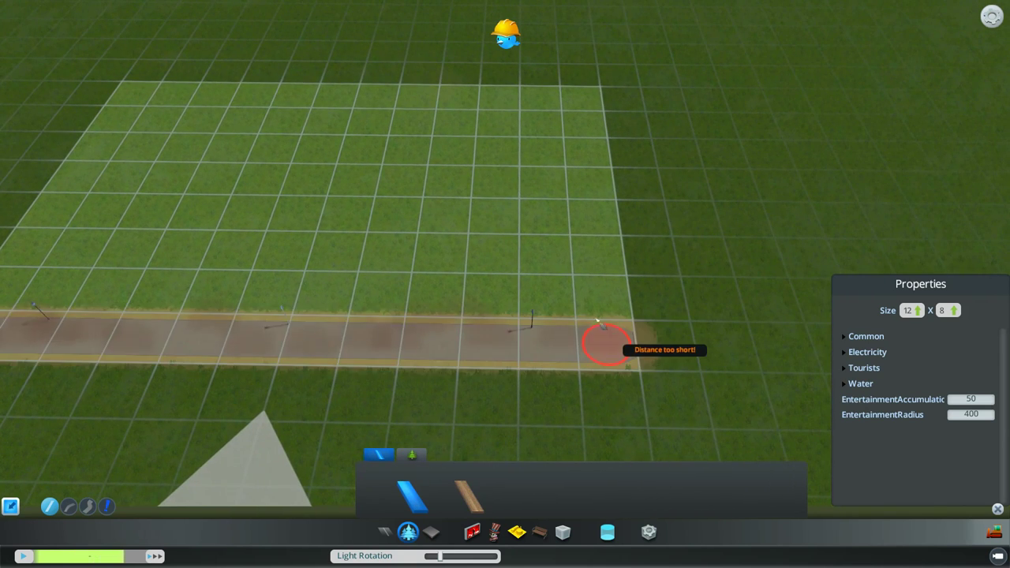
left_click(590, 99)
key("a")
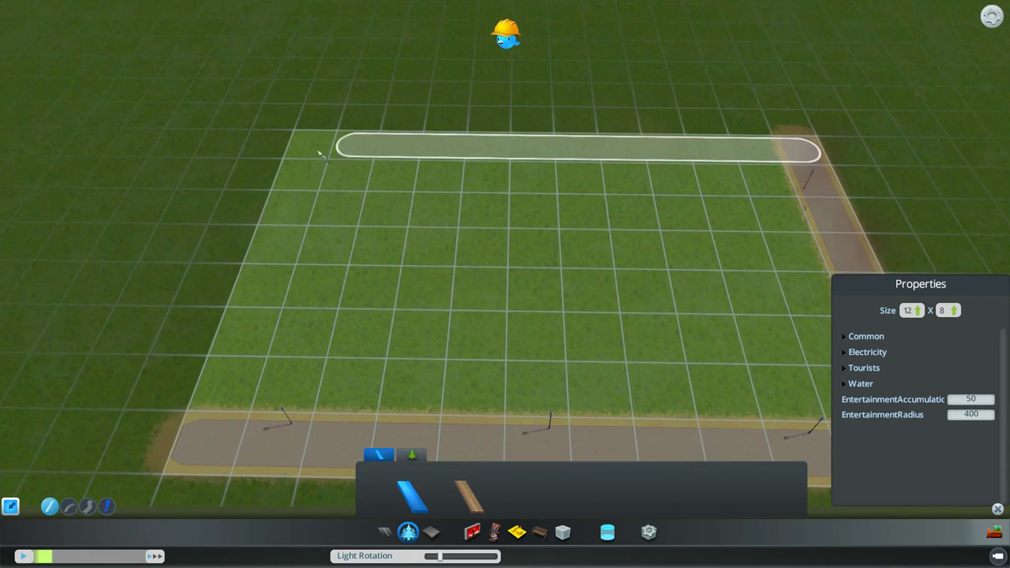
left_click(306, 155)
left_click(211, 435)
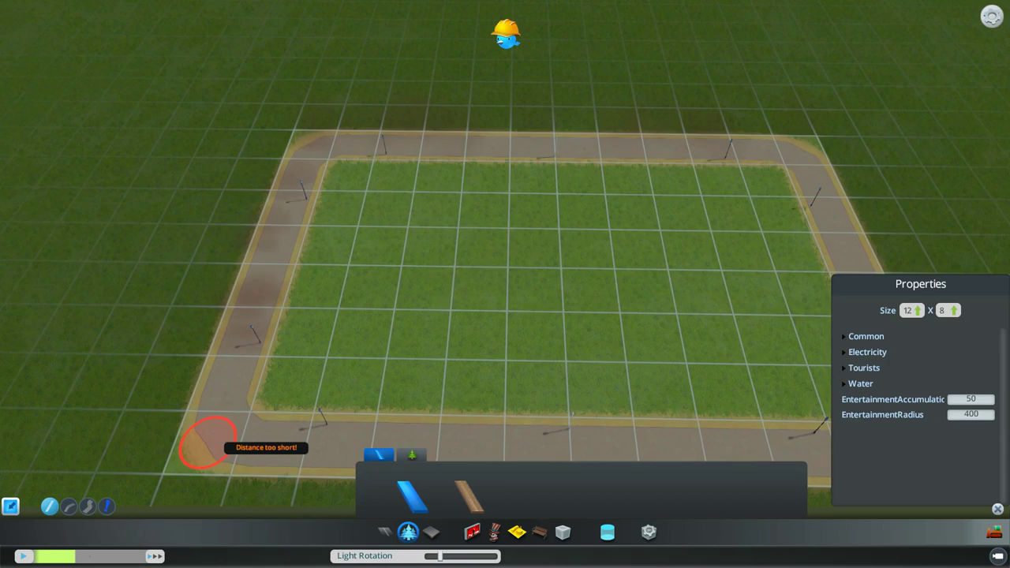
key("s")
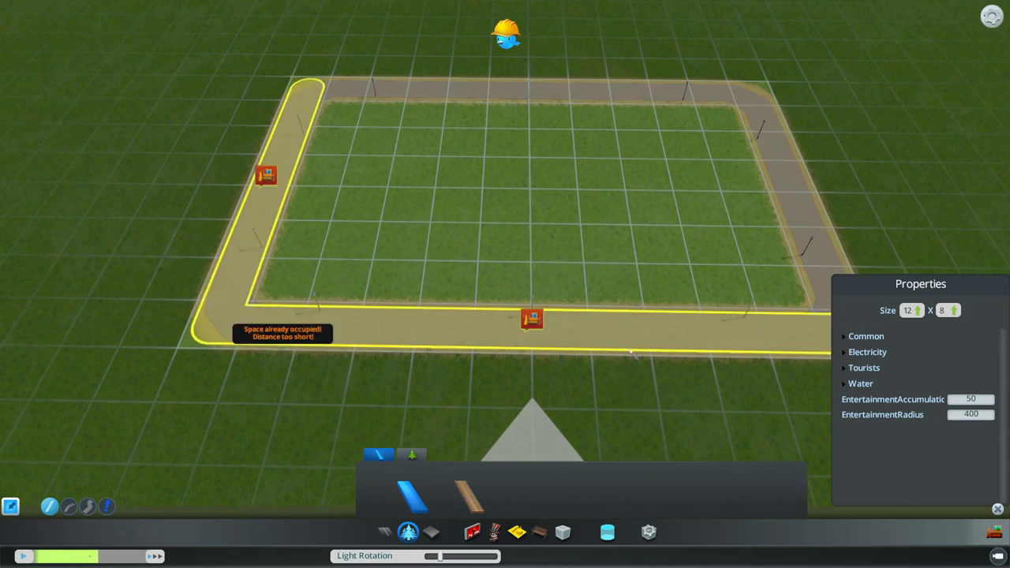
right_click(641, 347)
- Add a central path from the bottom path's middle up to the top path
scroll(581, 276, "up", 5)
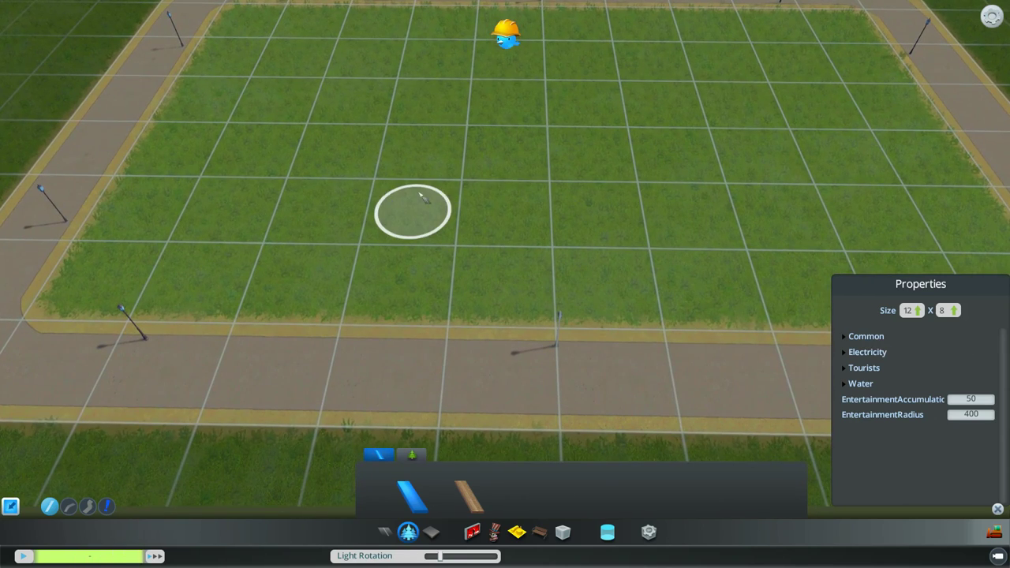
middle_click_drag(424, 197, 513, 300)
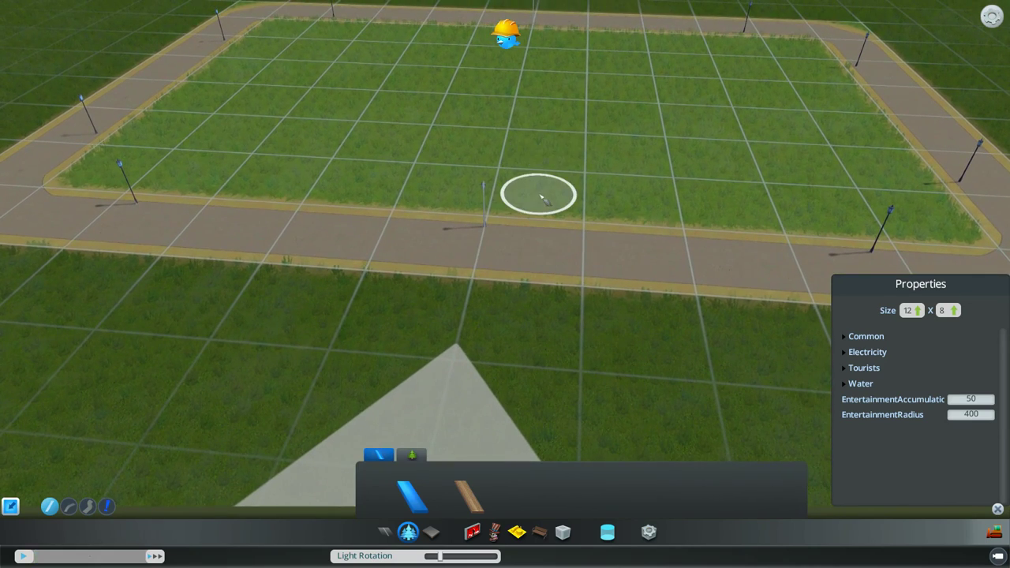
scroll(542, 199, "up", 2)
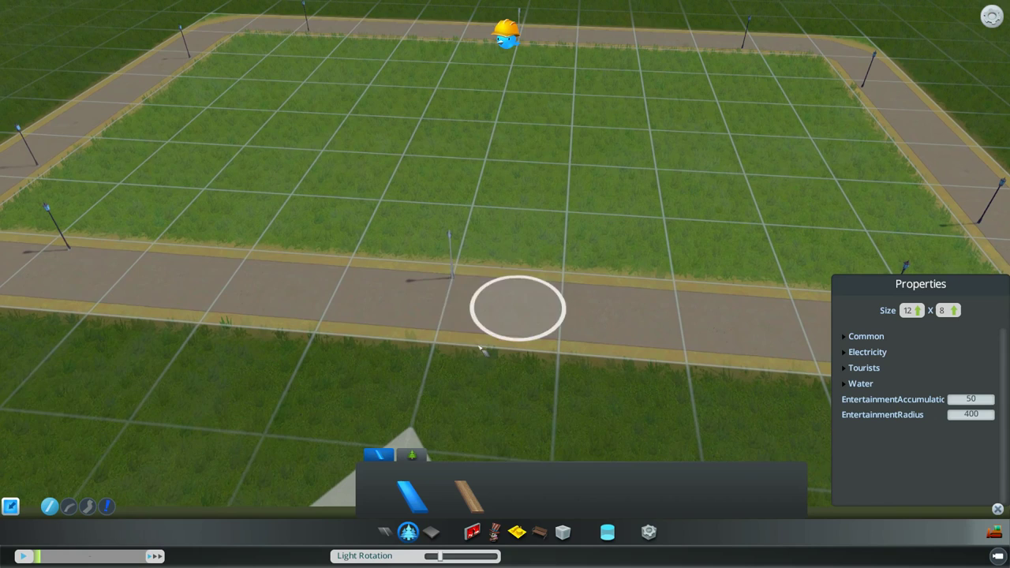
left_click(511, 238)
left_click(541, 57)
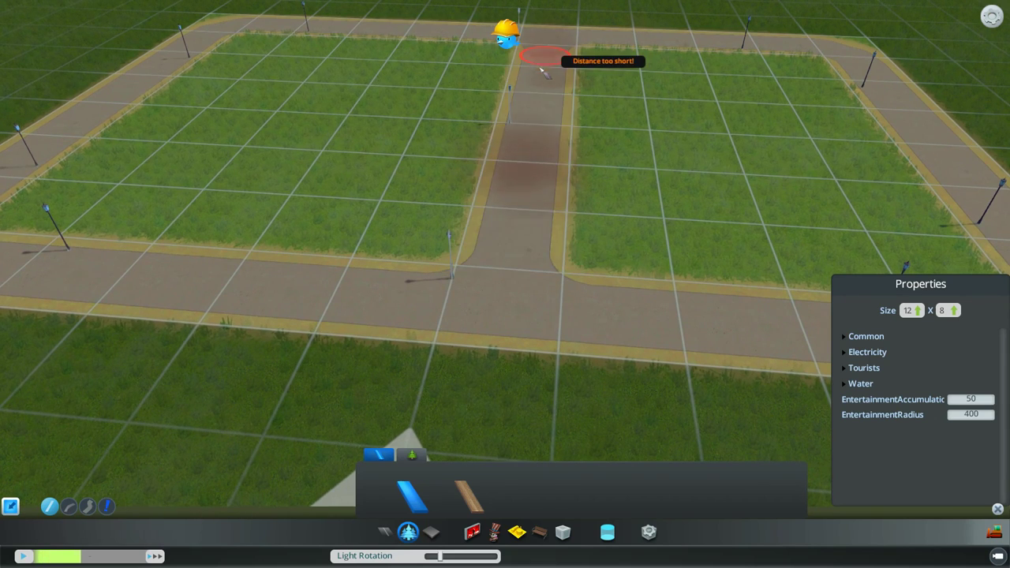
scroll(541, 71, "down", 2)
scroll(597, 225, "up", 2)
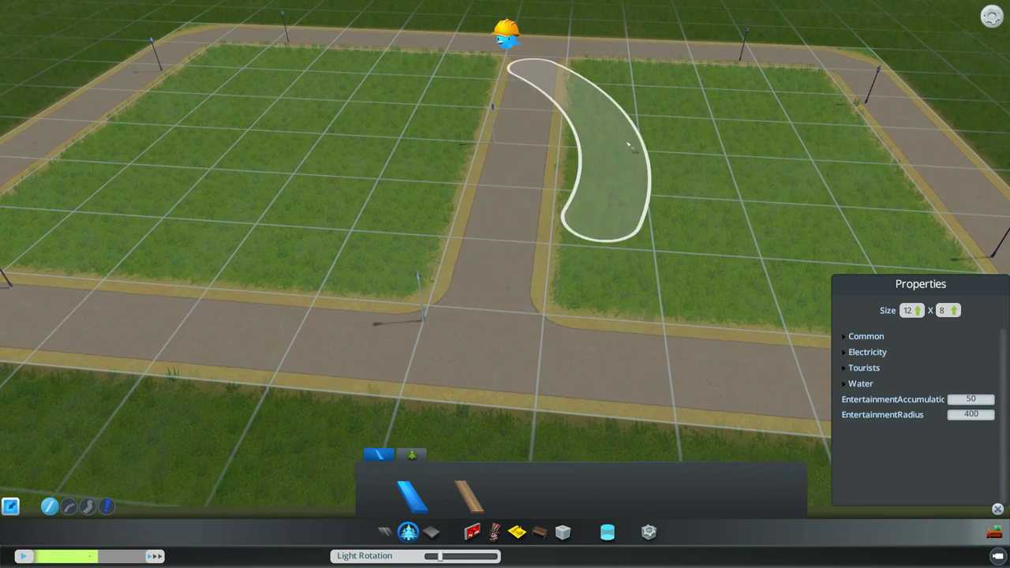
right_click(731, 130)
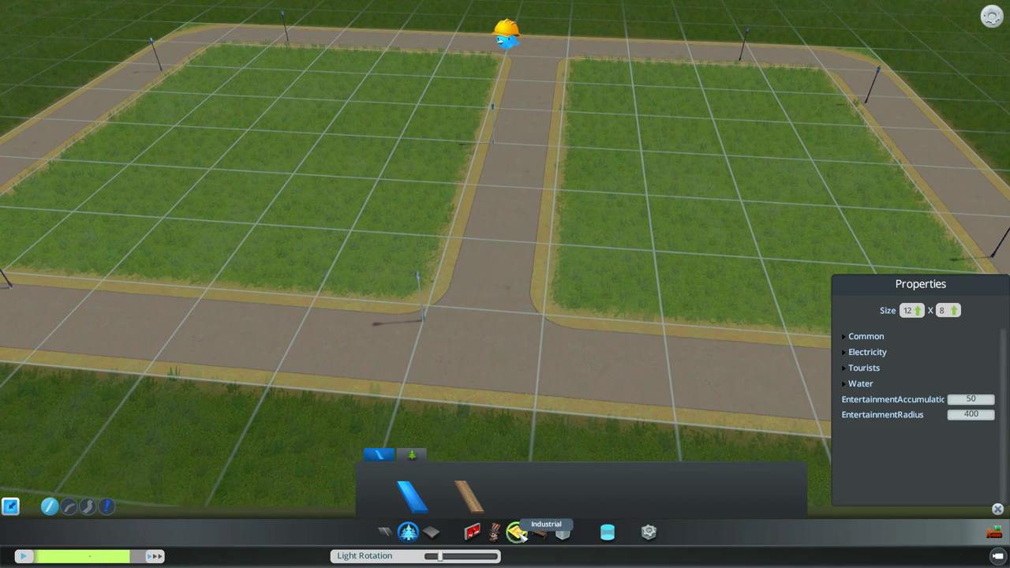
- Place the Industrial Structures sliding gate at the middle path's entrance
left_click(516, 534)
left_click(416, 456)
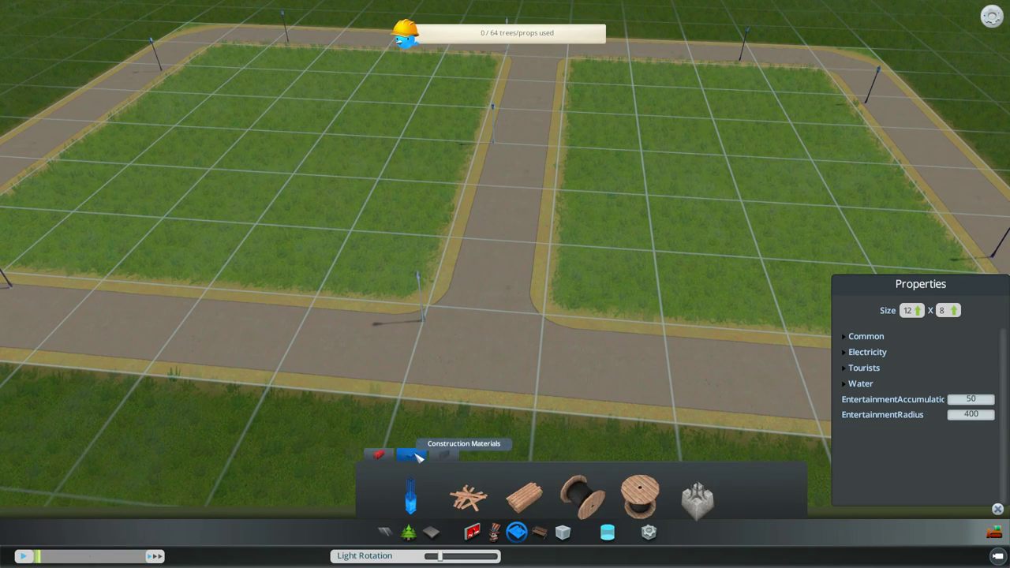
left_click(444, 455)
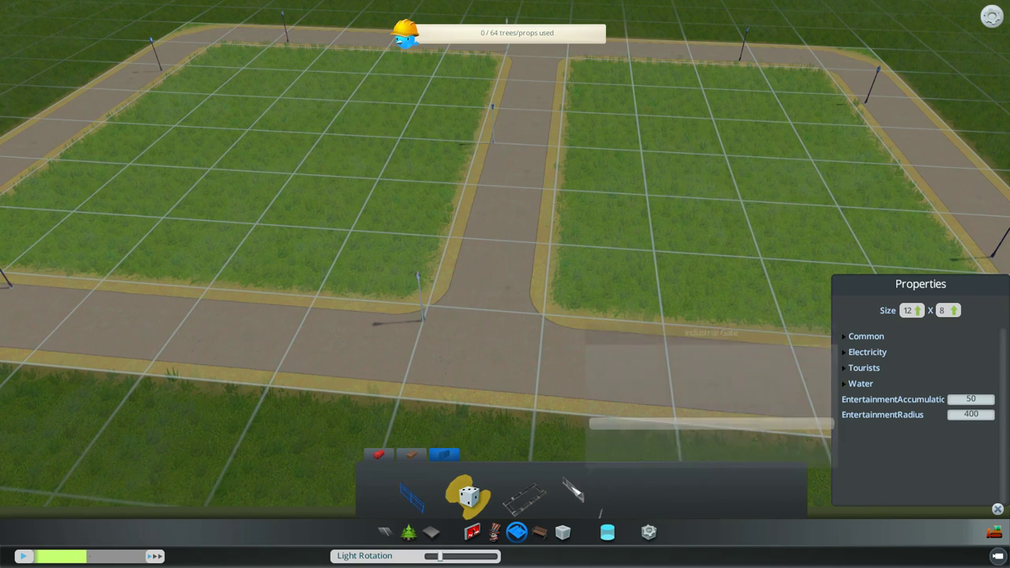
left_click(570, 490)
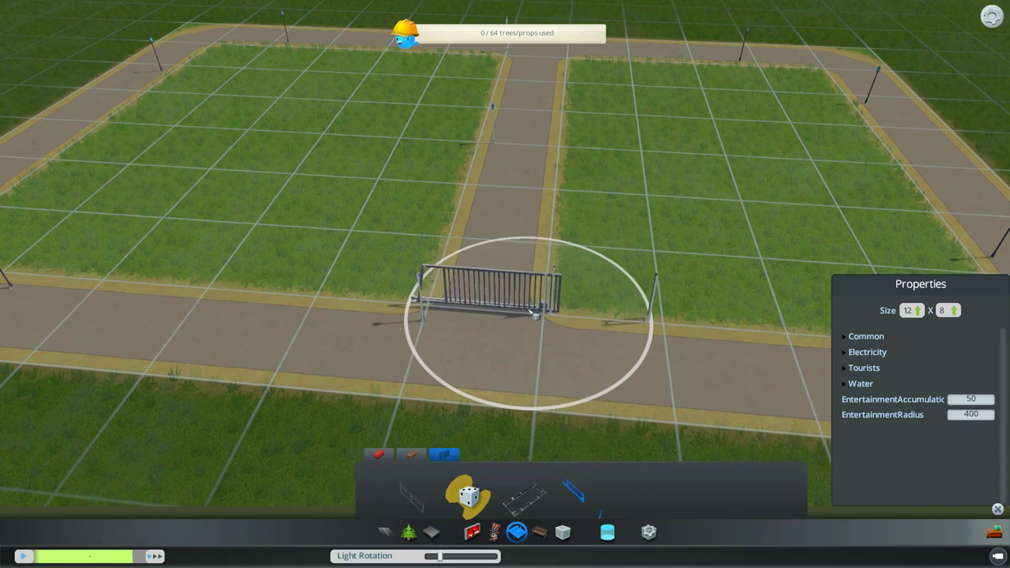
scroll(559, 303, "up", 5)
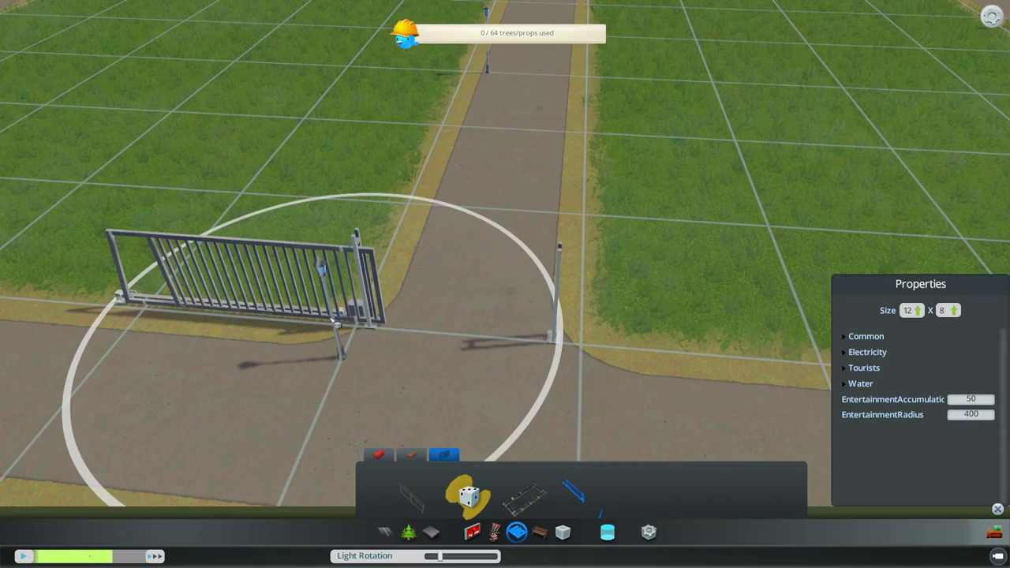
left_click(334, 323)
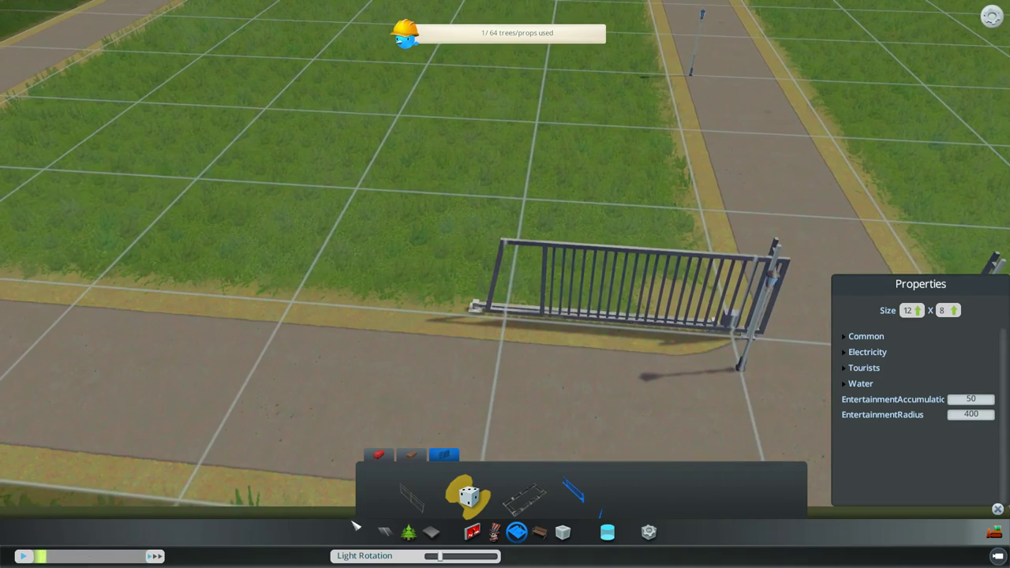
- Place an iron fence section to the left of the gate
left_click(413, 497)
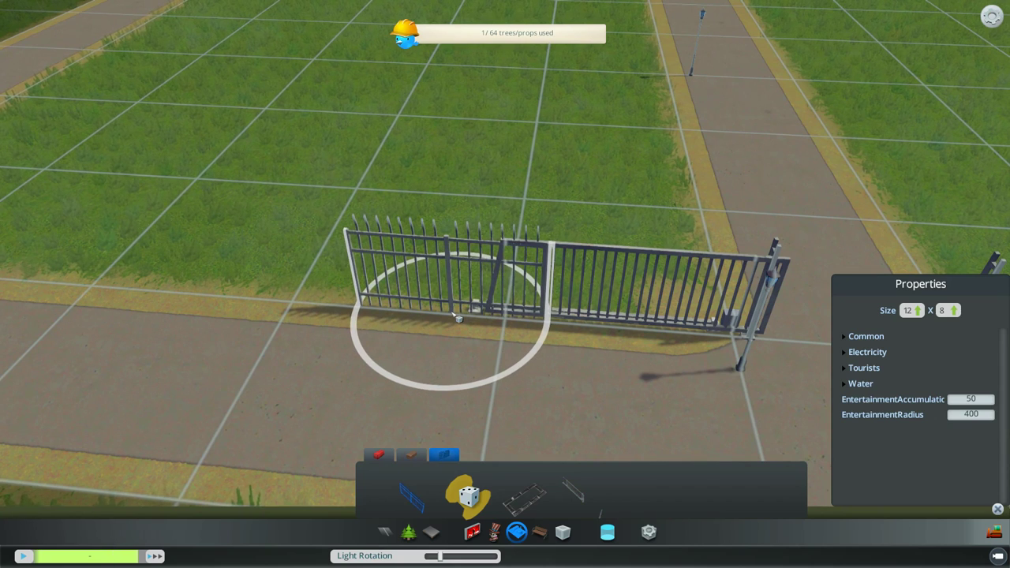
left_click(543, 292)
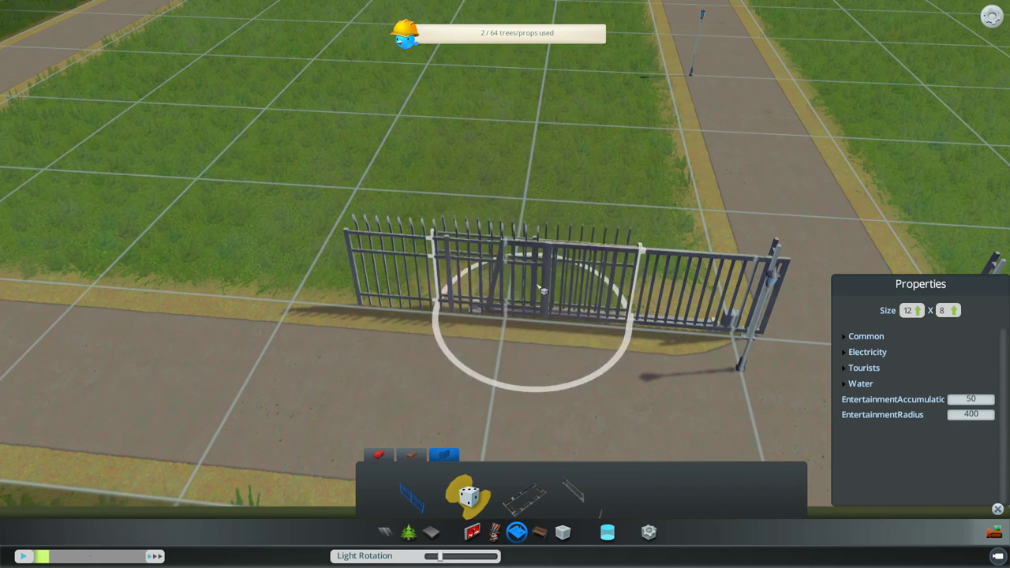
key("a")
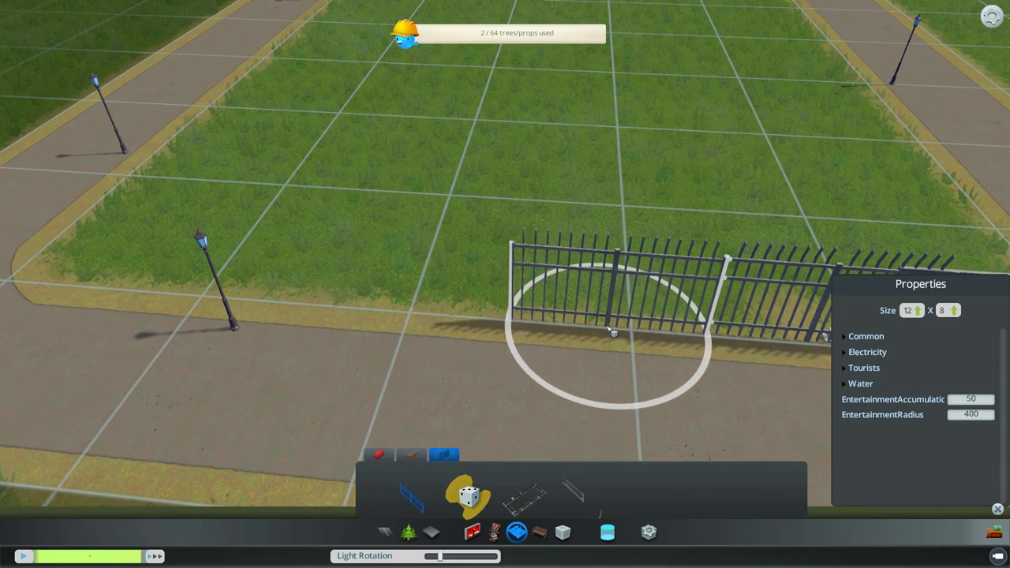
- Set up a top-down view over the lot's edge for fence placement
key("w")
key("f")
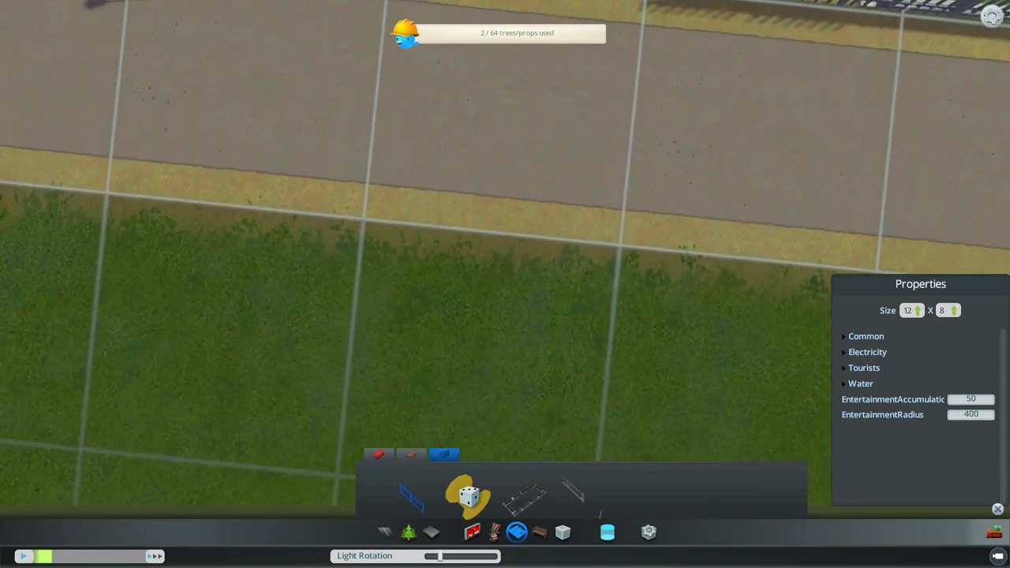
key("w")
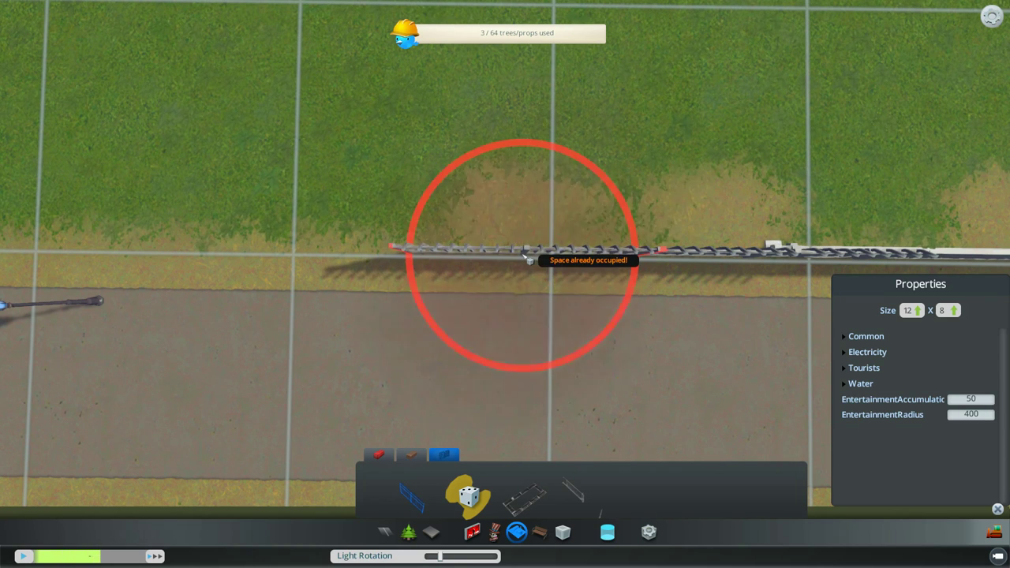
middle_click_drag(683, 228, 507, 288)
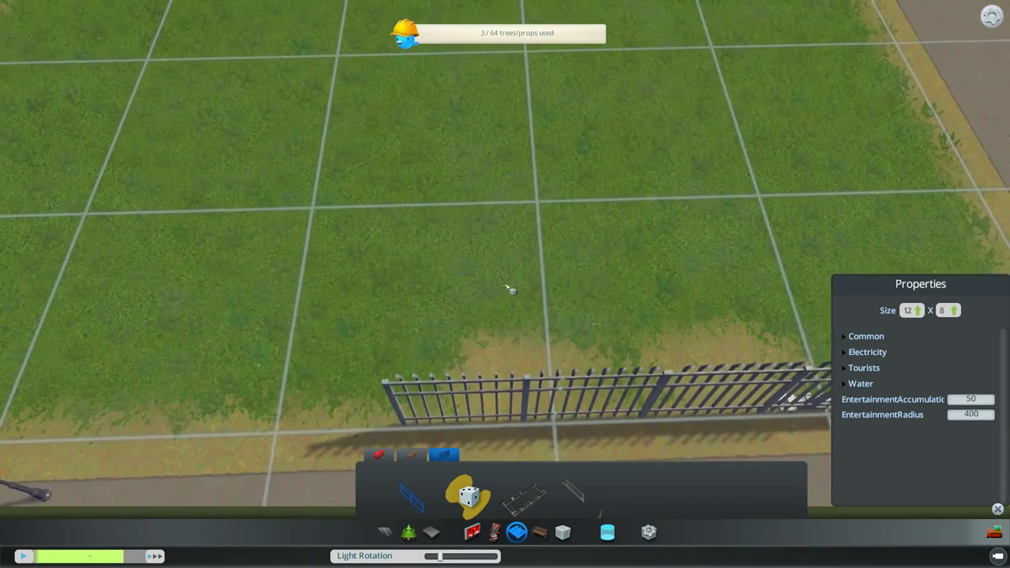
scroll(507, 288, "down", 2)
scroll(406, 423, "up", 1)
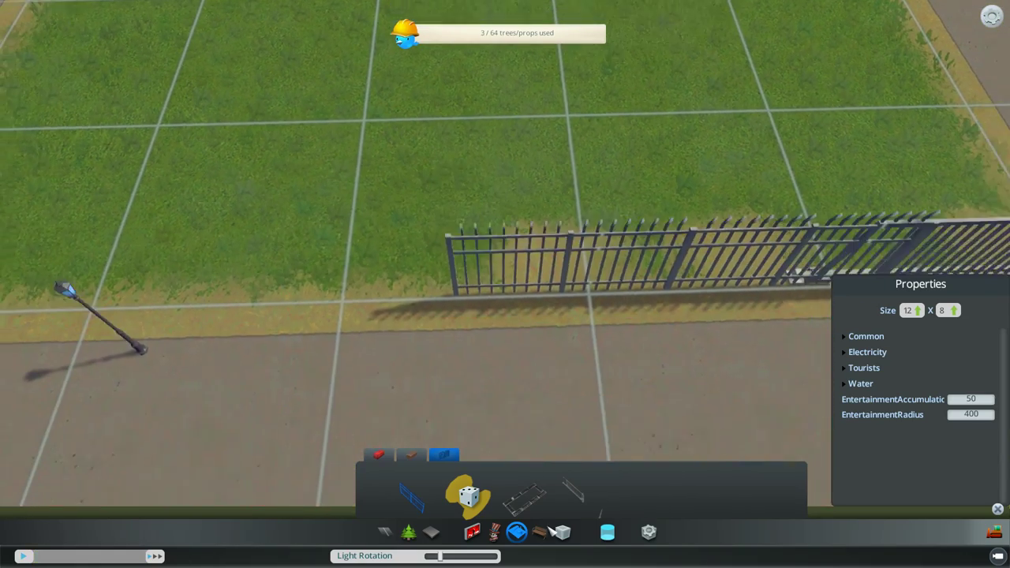
scroll(631, 163, "down", 3)
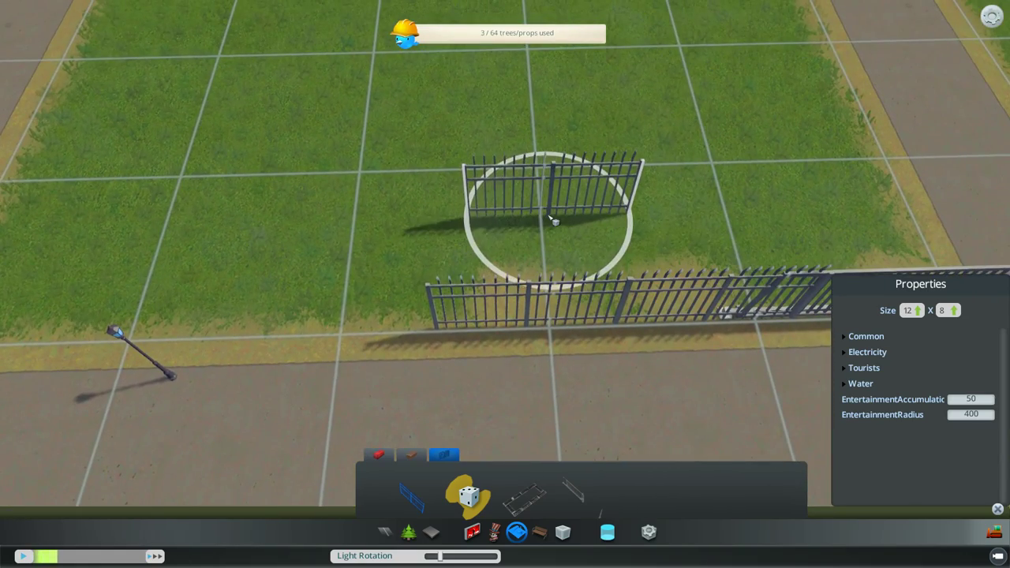
middle_click_drag(554, 221, 597, 249)
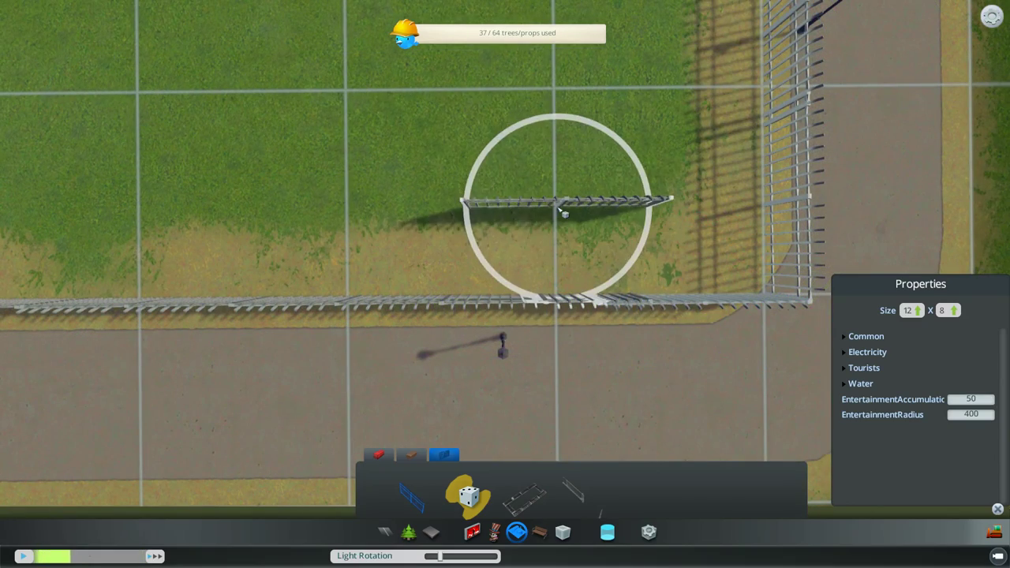
key("w")
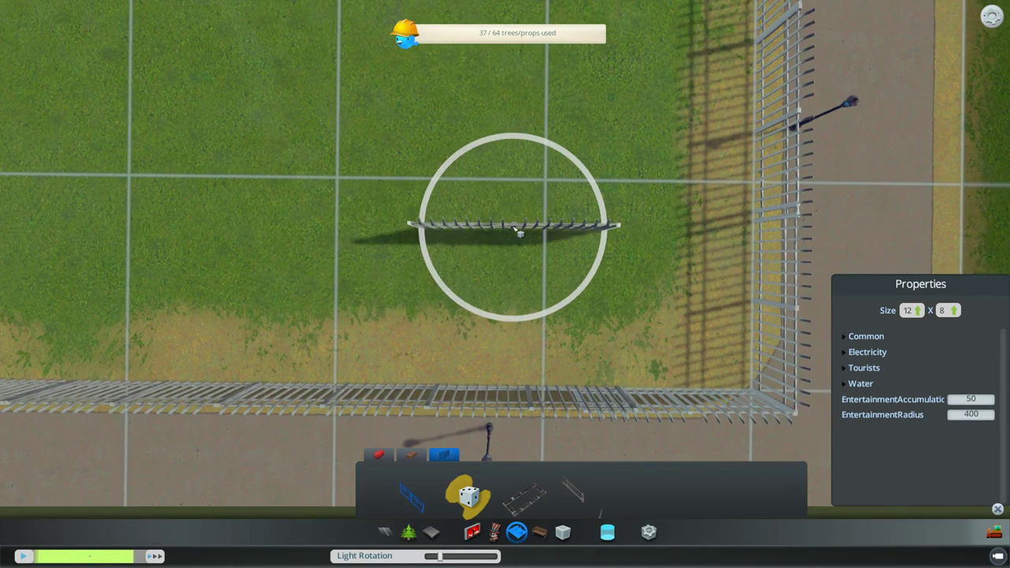
- Rotate and place fence sections around the lot, then review the fenced park
right_click_drag(519, 231, 519, 233)
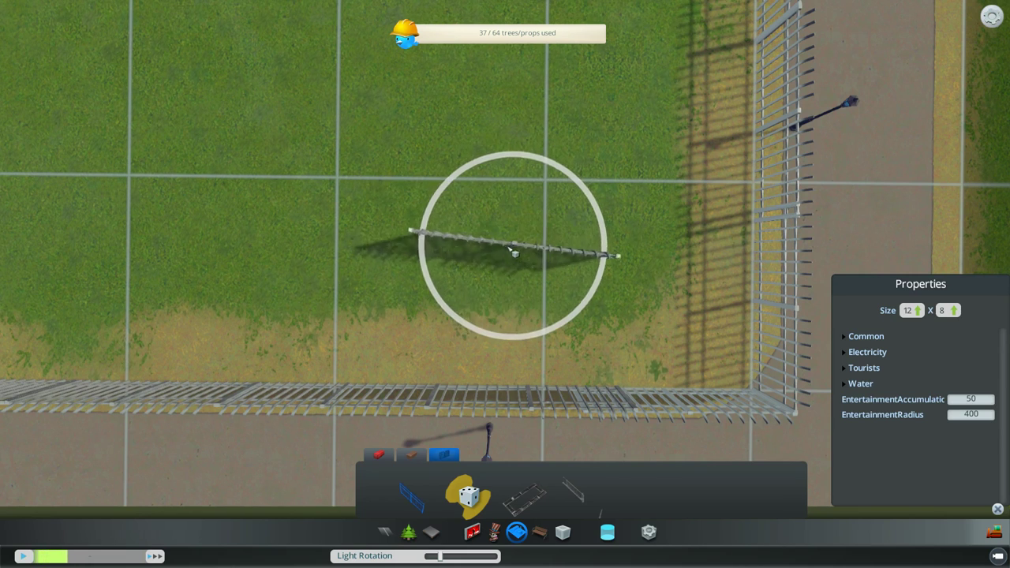
right_click_drag(512, 251, 497, 280)
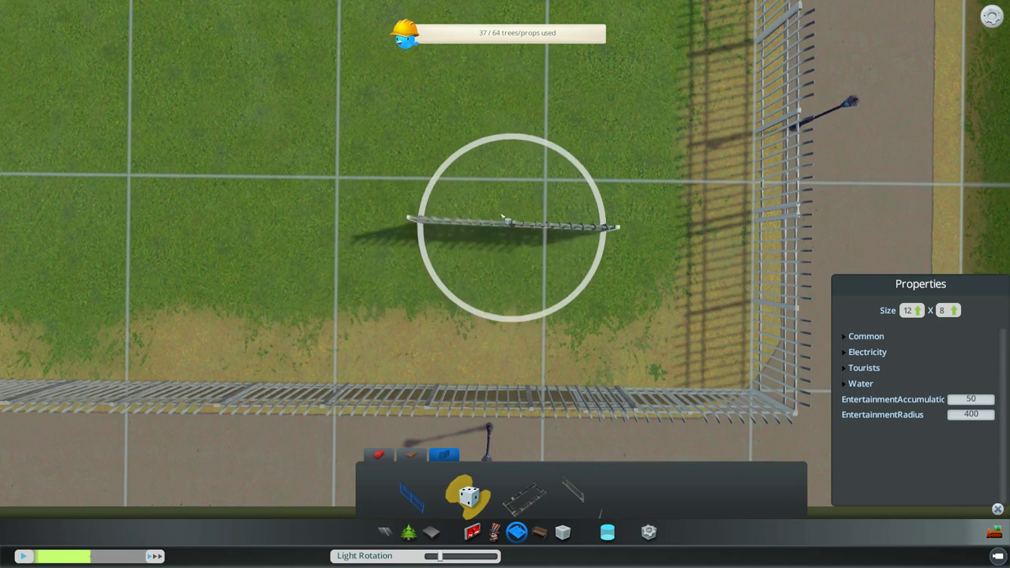
right_click_drag(502, 217, 511, 257)
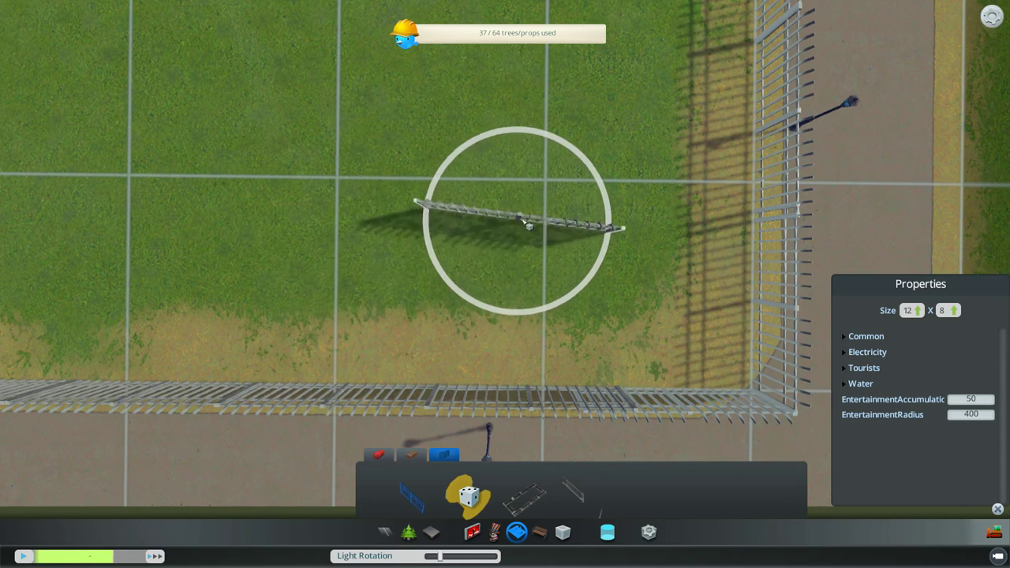
right_click_drag(525, 224, 528, 227)
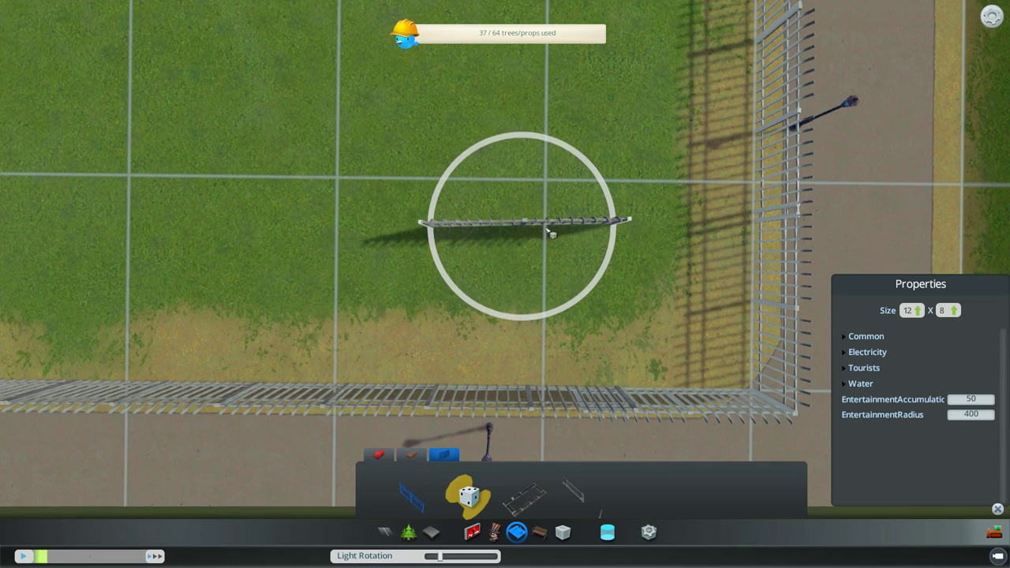
right_click_drag(613, 242, 588, 248)
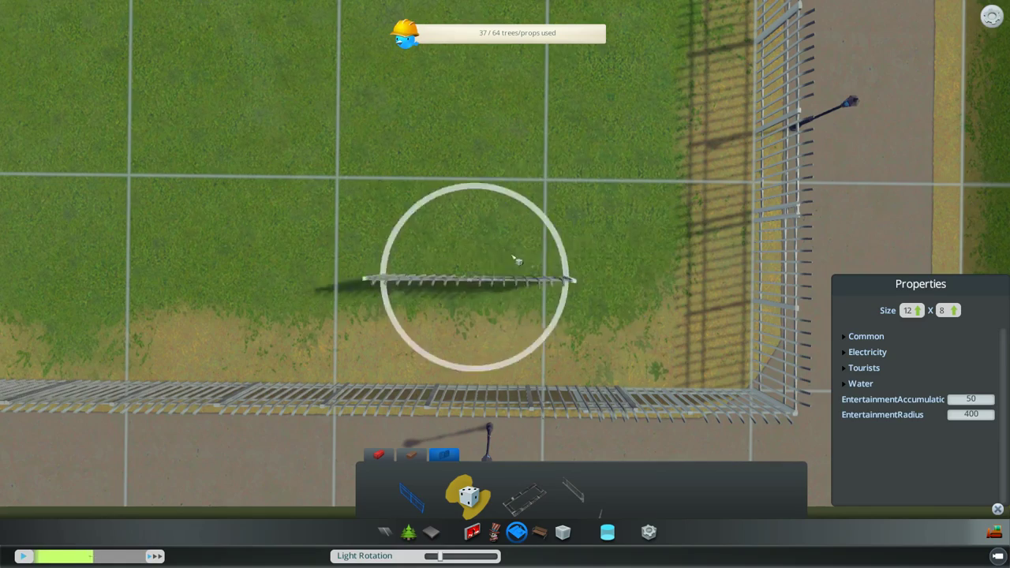
middle_click_drag(529, 260, 528, 221)
scroll(477, 339, "down", 6)
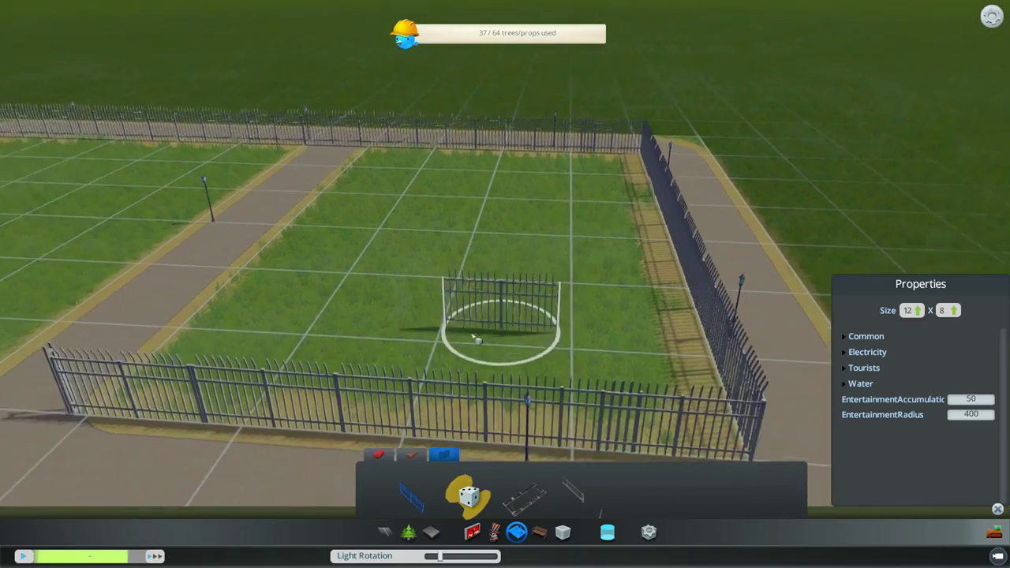
key("s")
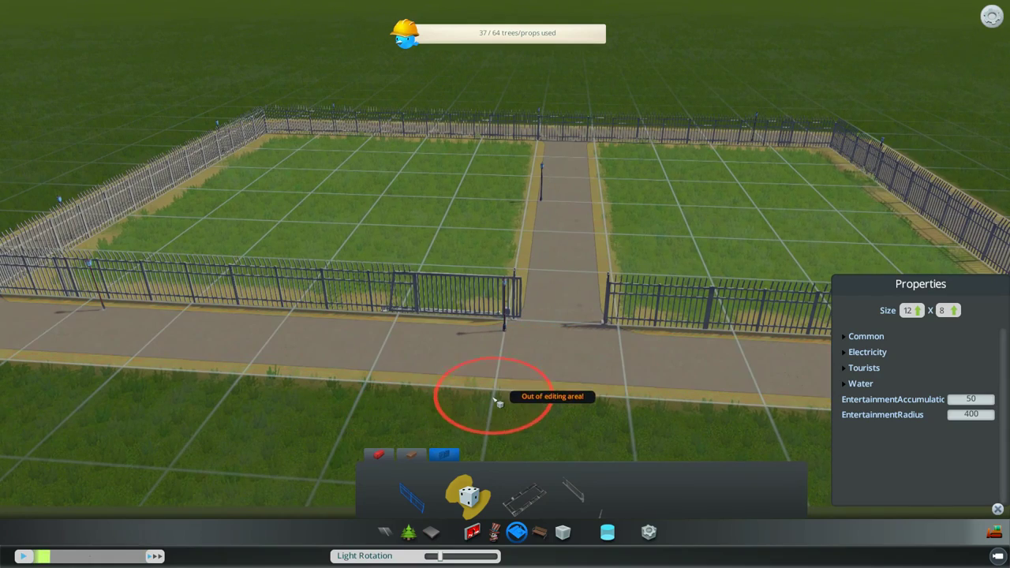
middle_click_drag(496, 404, 552, 404)
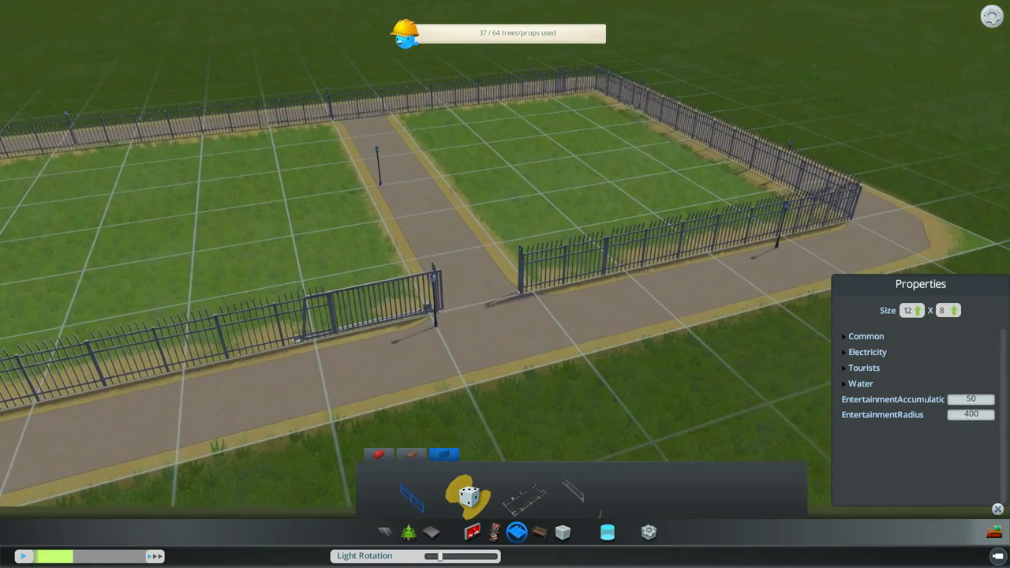
key("w")
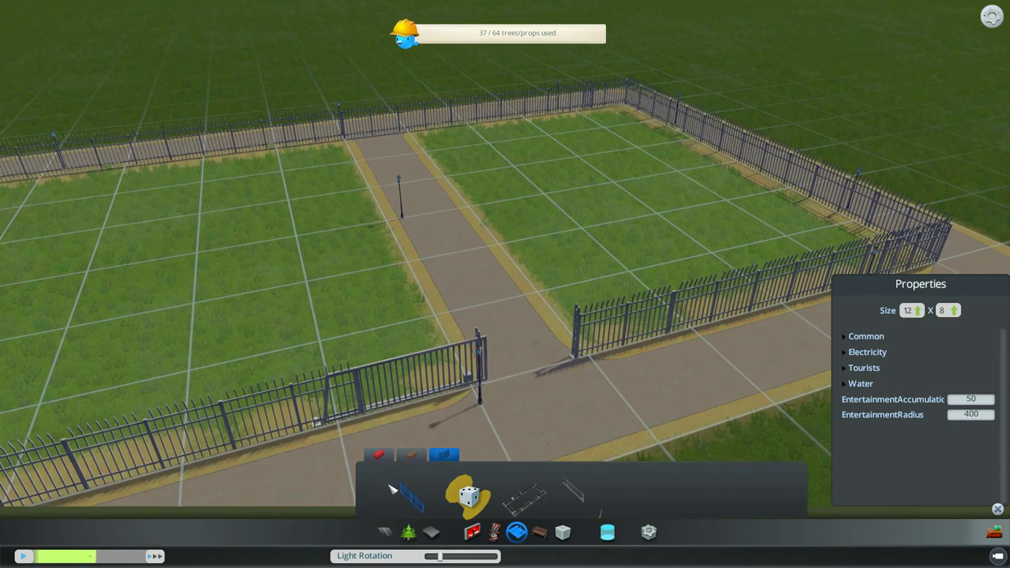
- Switch from the Surface Tool to the pedestrian path options under Roads
left_click(440, 537)
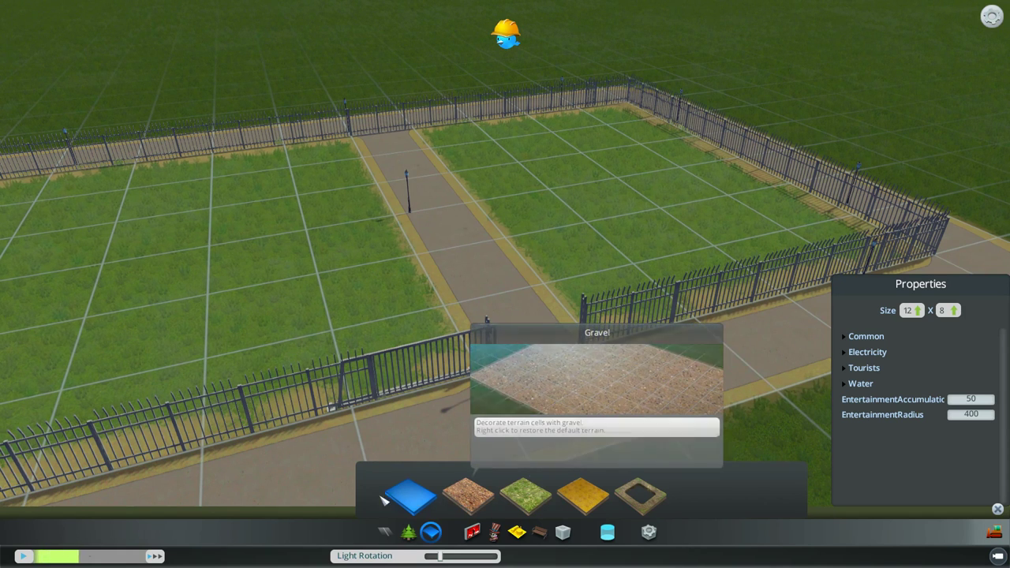
middle_click_drag(425, 166, 386, 552)
left_click(386, 532)
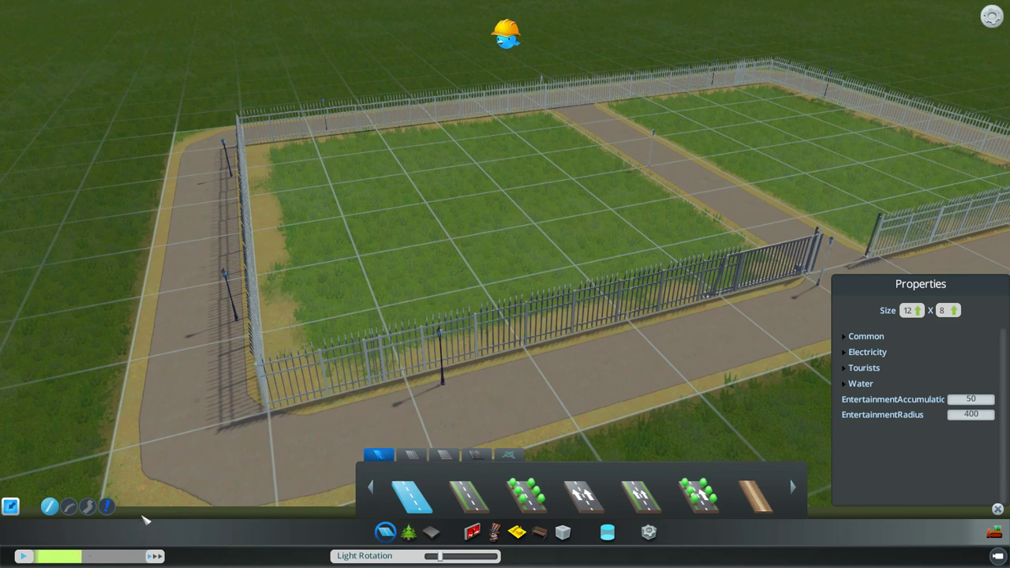
left_click(431, 534)
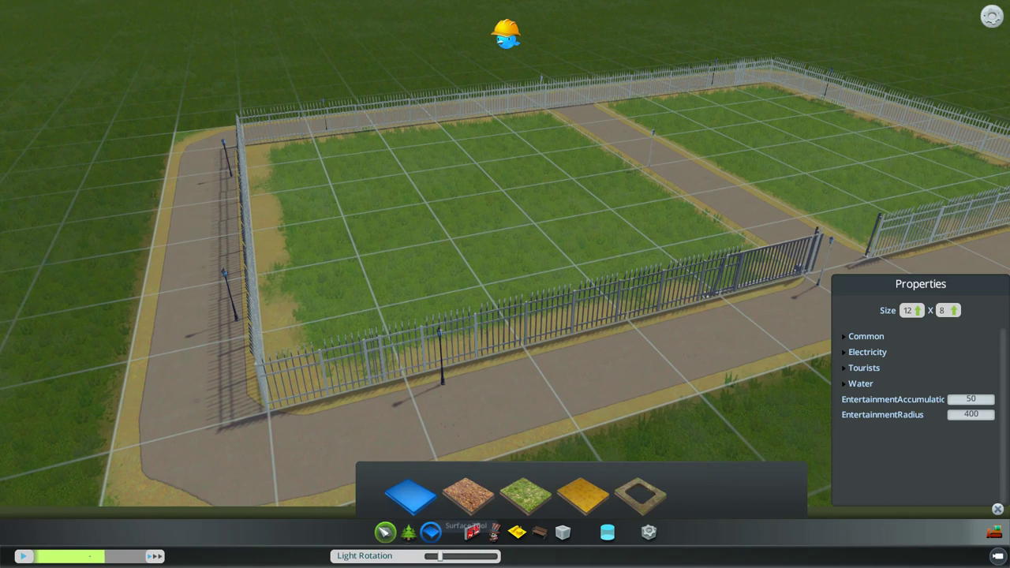
left_click(388, 533)
left_click(409, 534)
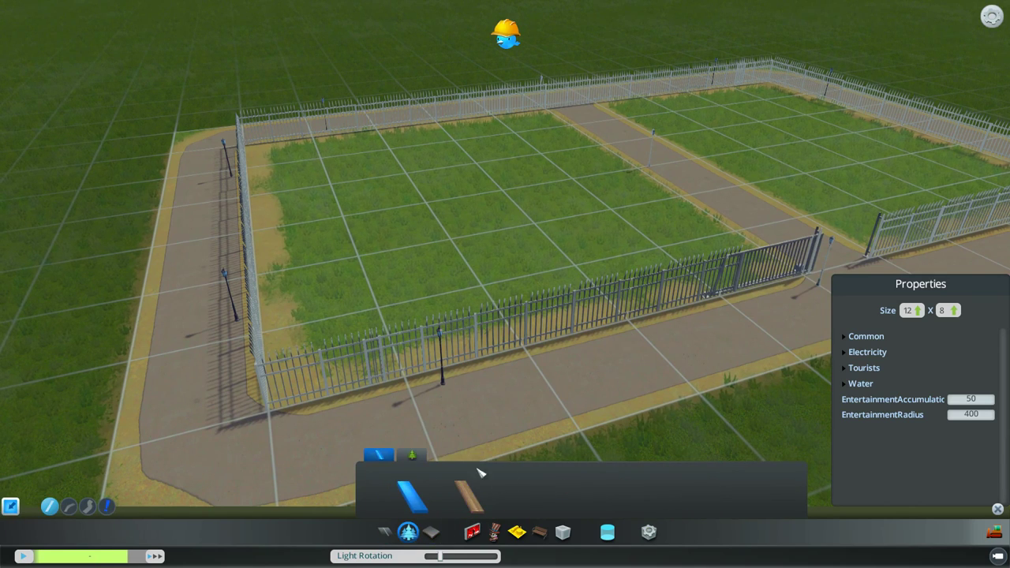
scroll(354, 316, "up", 3)
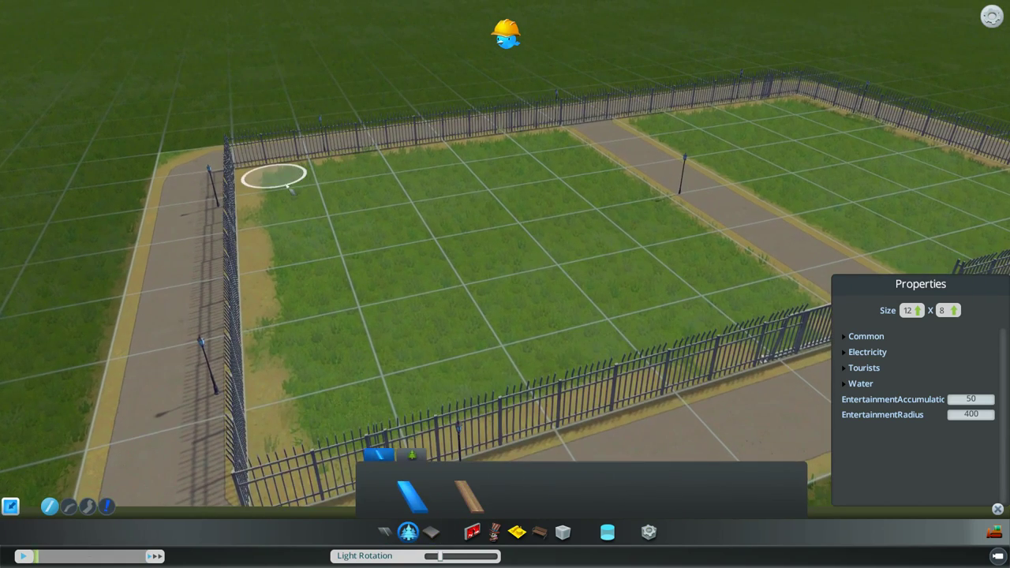
- Lay paths along the lot's left side, right fence and top walkway
left_click(286, 189)
left_click(319, 424)
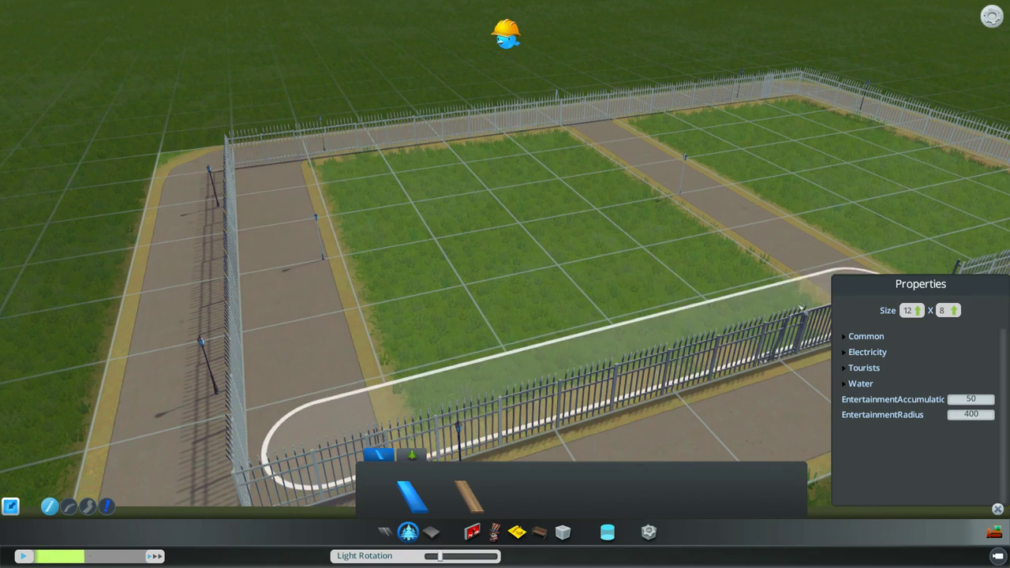
left_click(777, 311)
middle_click_drag(766, 304, 612, 210)
left_click(619, 323)
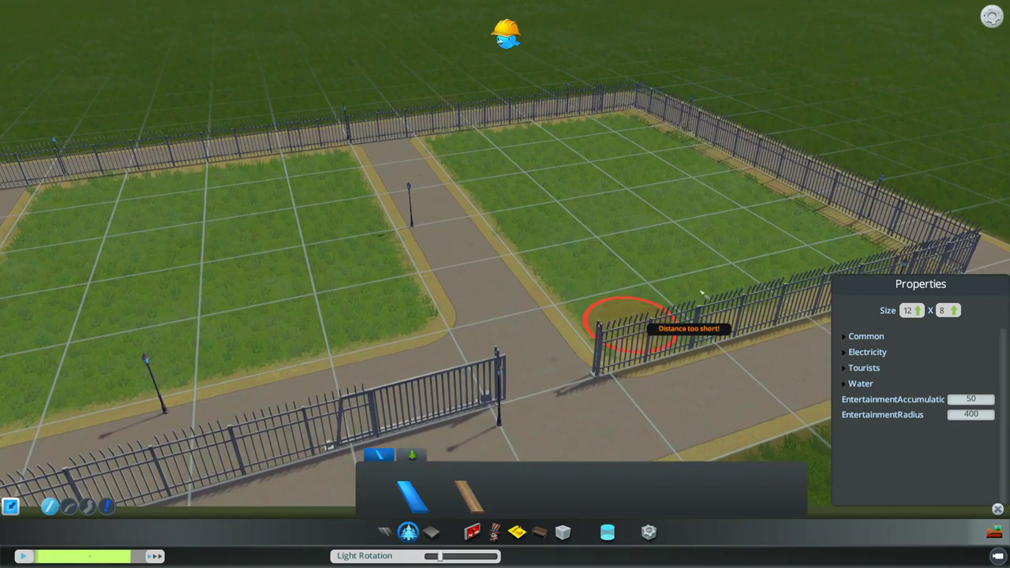
left_click(820, 257)
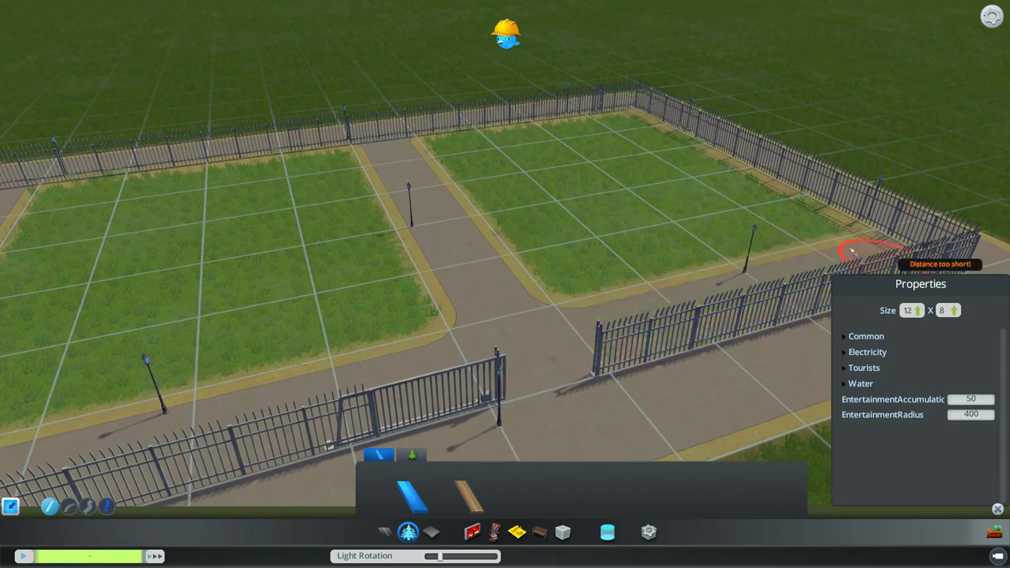
left_click(623, 122)
left_click(466, 146)
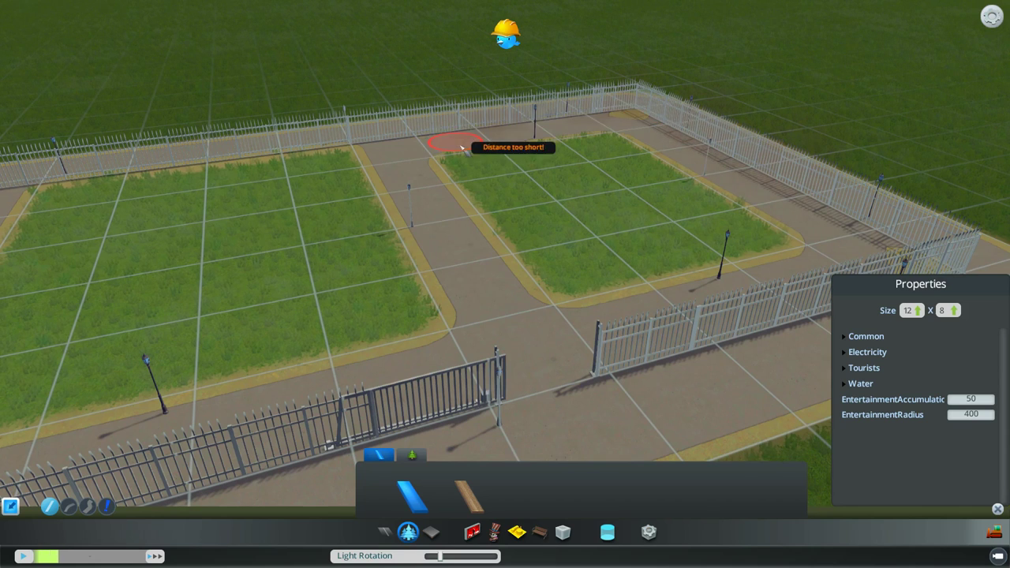
left_click(315, 168)
left_click(71, 203)
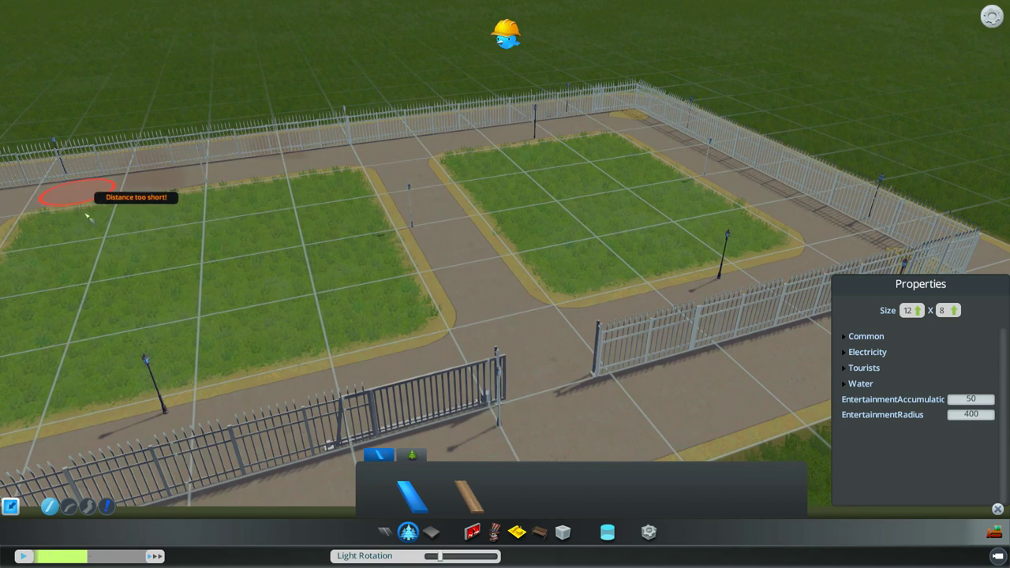
middle_click_drag(197, 286, 402, 357)
right_click(402, 310)
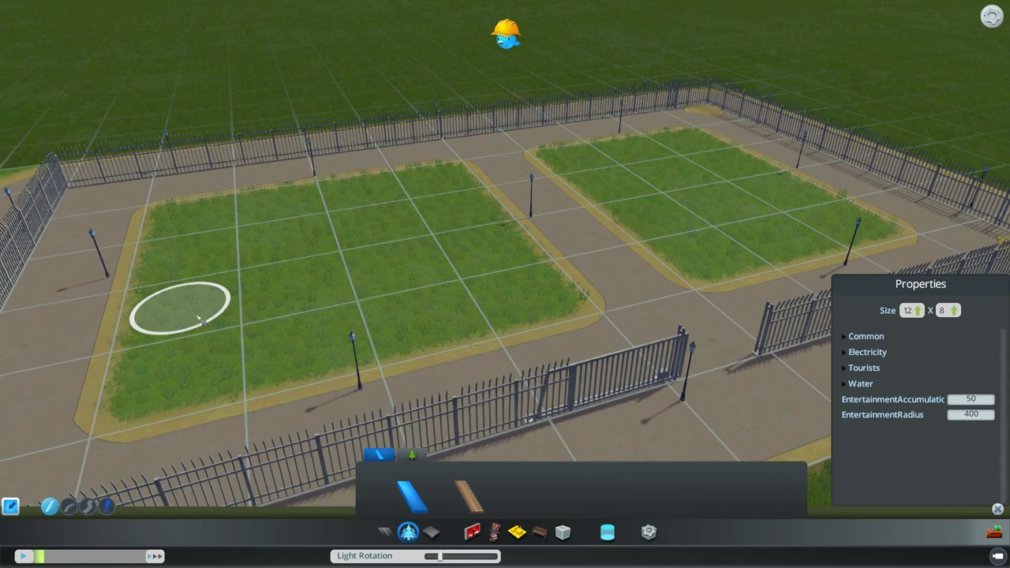
- Run straight paths across the left and right grass plots, leaving four grass strips
left_click(194, 379)
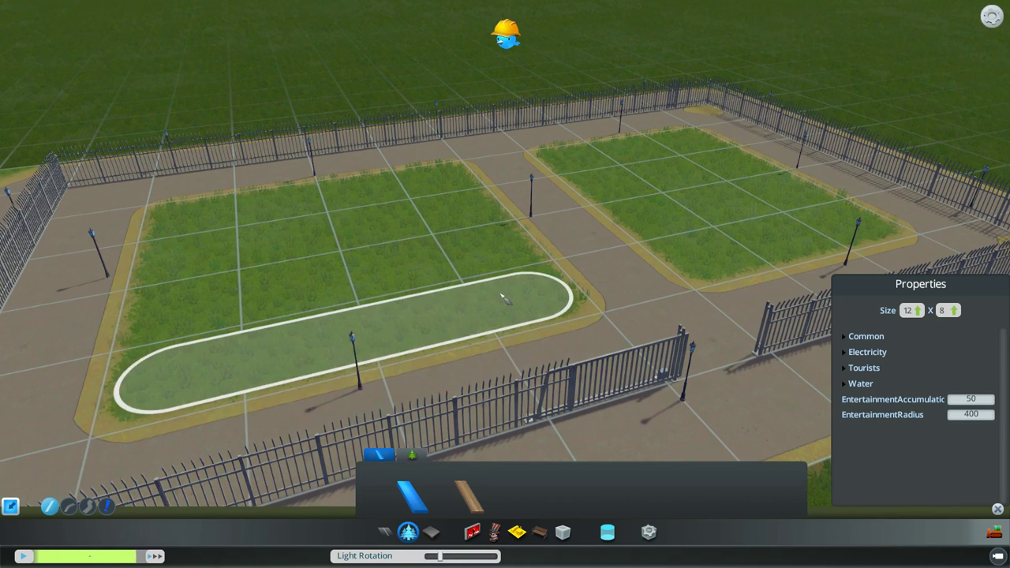
right_click(294, 288)
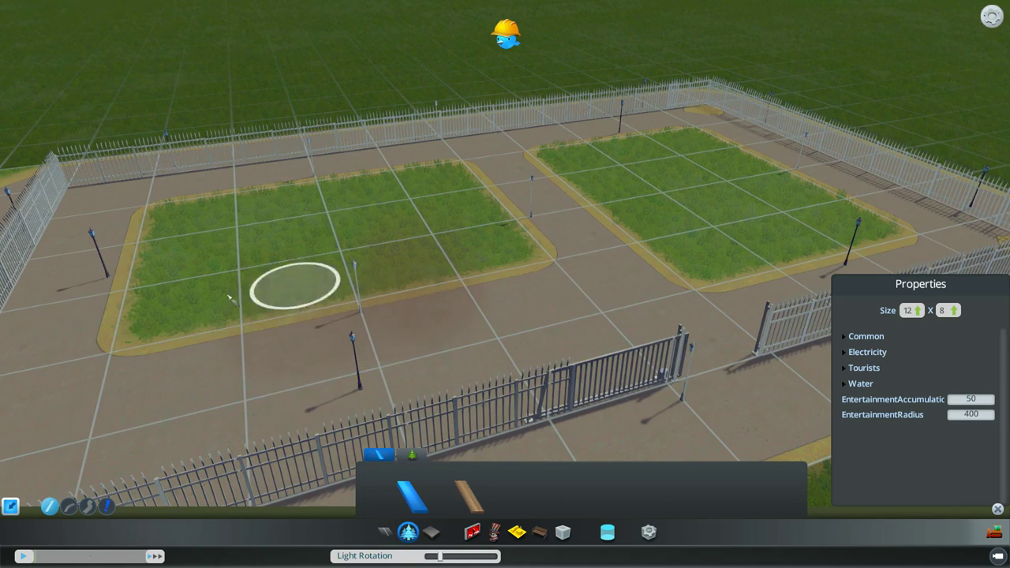
left_click(190, 256)
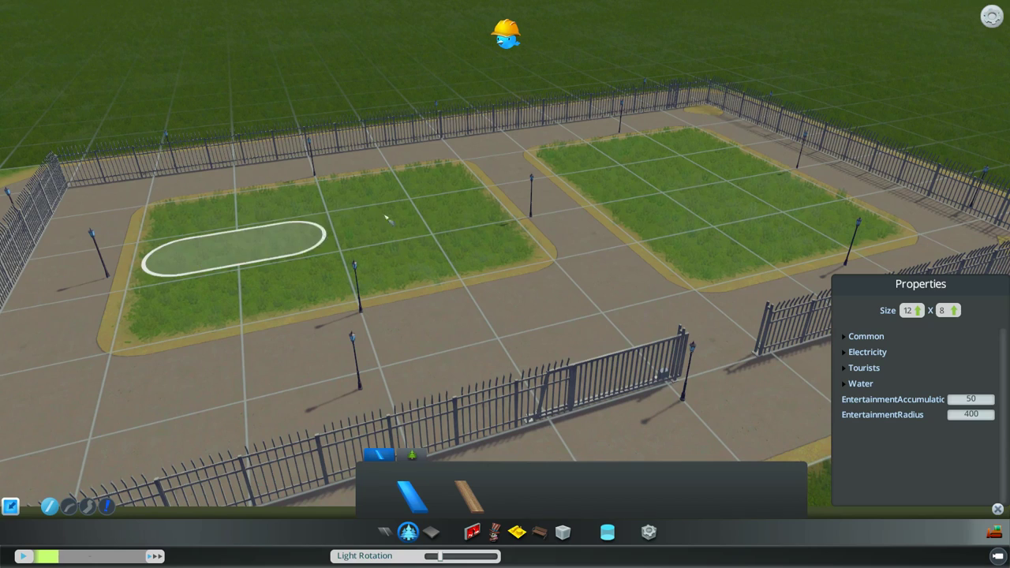
right_click(453, 260)
scroll(529, 248, "up", 3)
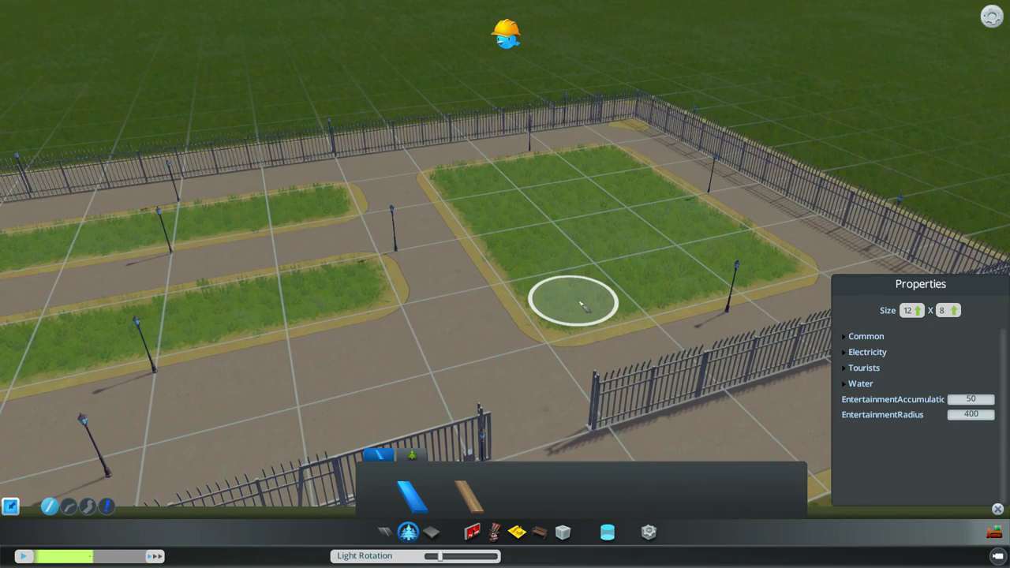
left_click(574, 301)
left_click(774, 284)
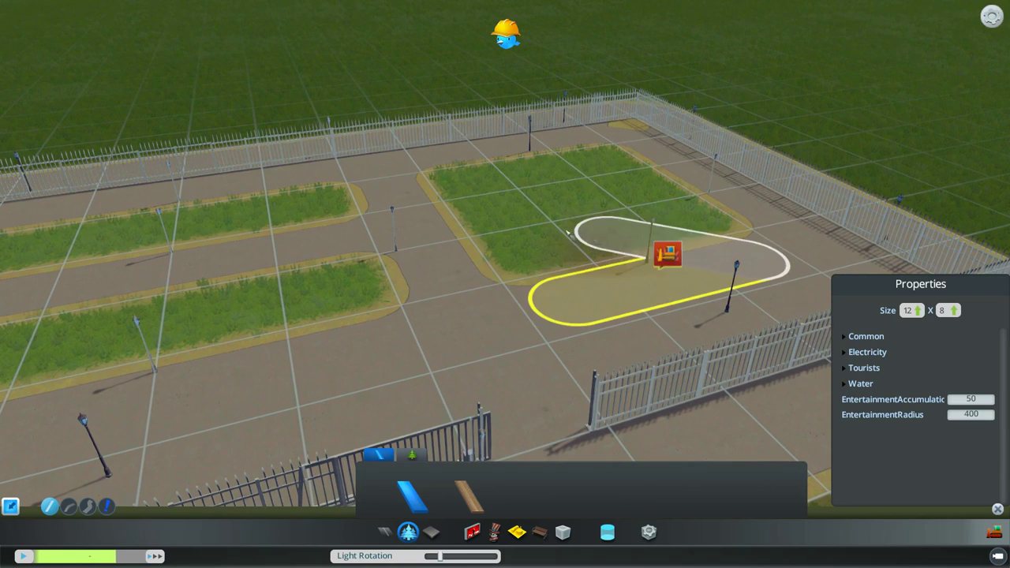
right_click(552, 240)
left_click(477, 213)
left_click(639, 186)
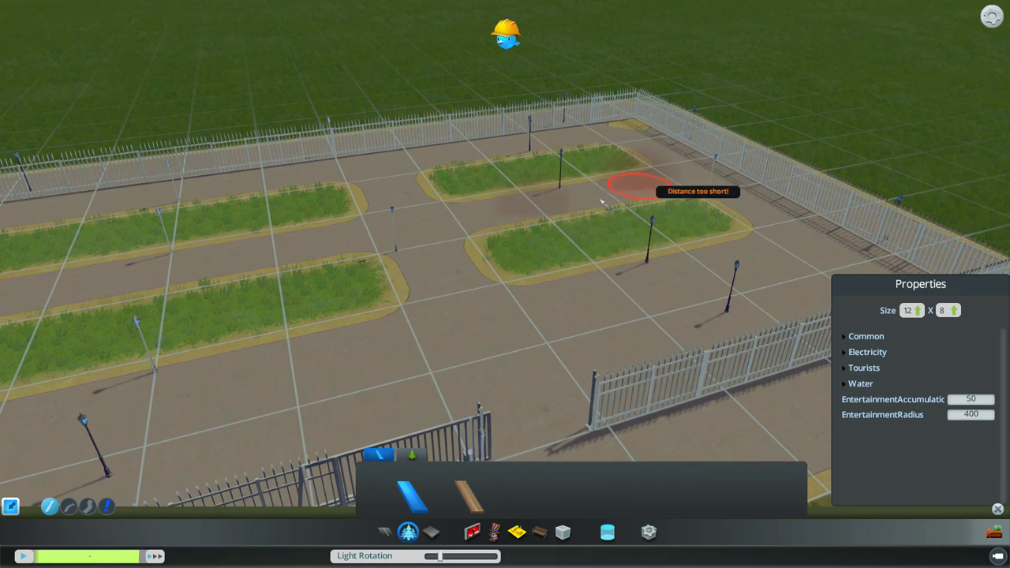
scroll(493, 475, "up", 2)
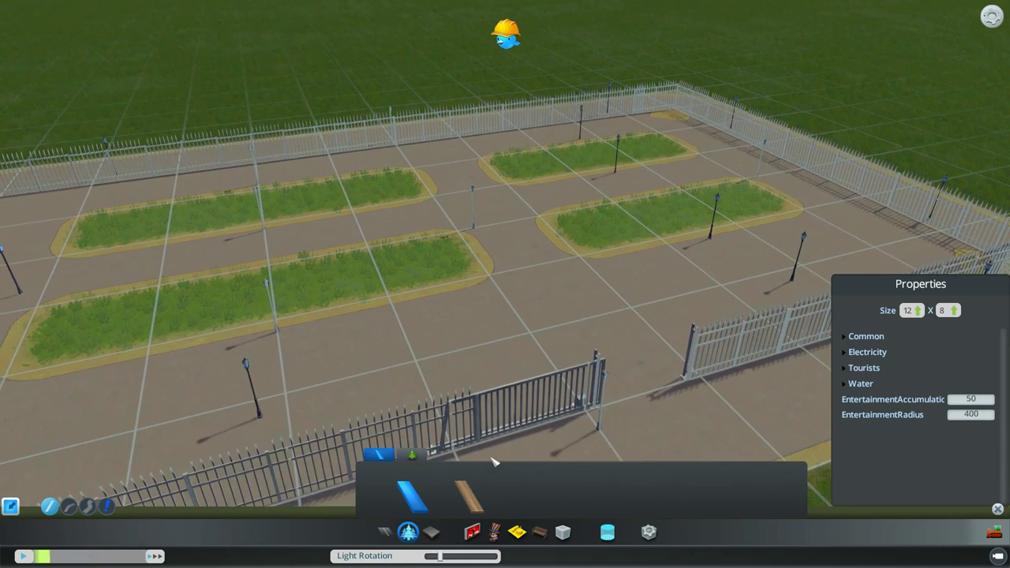
- Select the cargo container prop from the Industrial crates, containers and barrels props
left_click(517, 533)
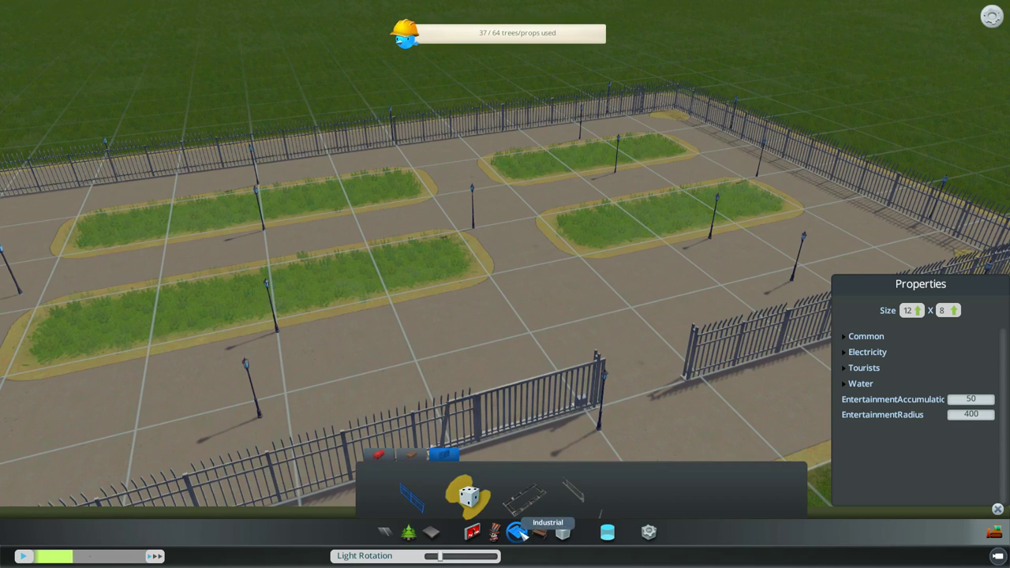
left_click(377, 455)
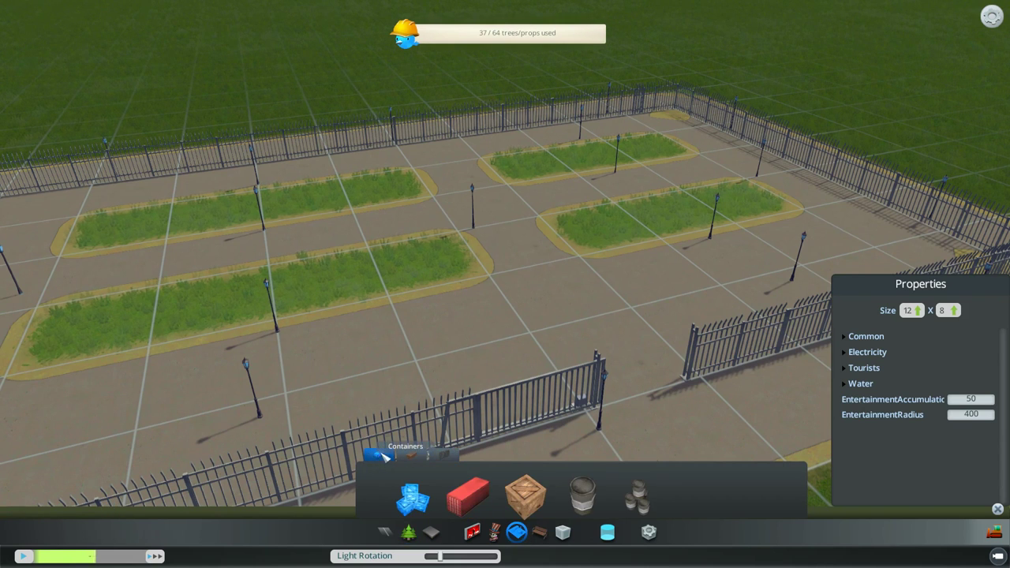
scroll(242, 304, "down", 5)
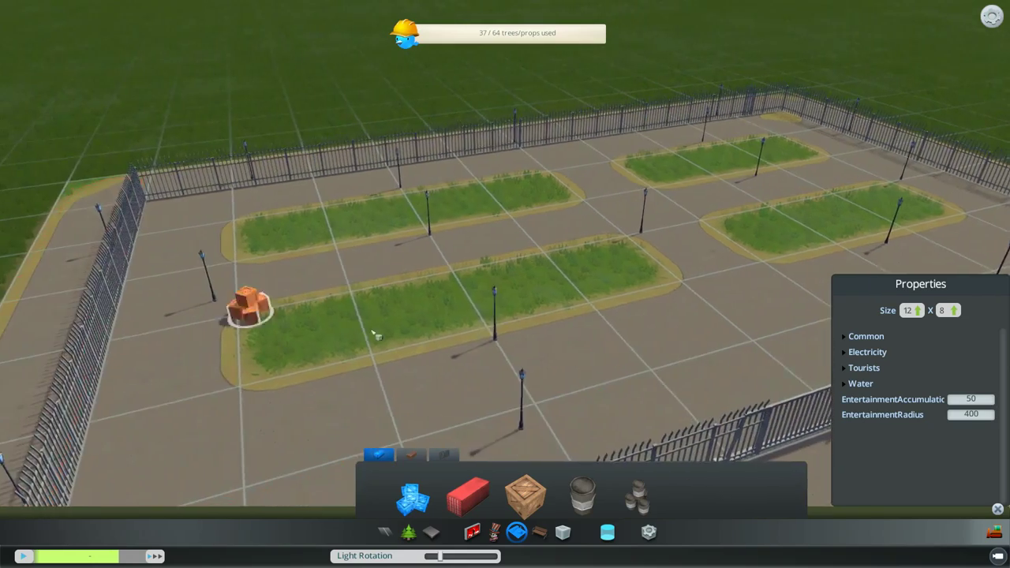
scroll(563, 360, "up", 6)
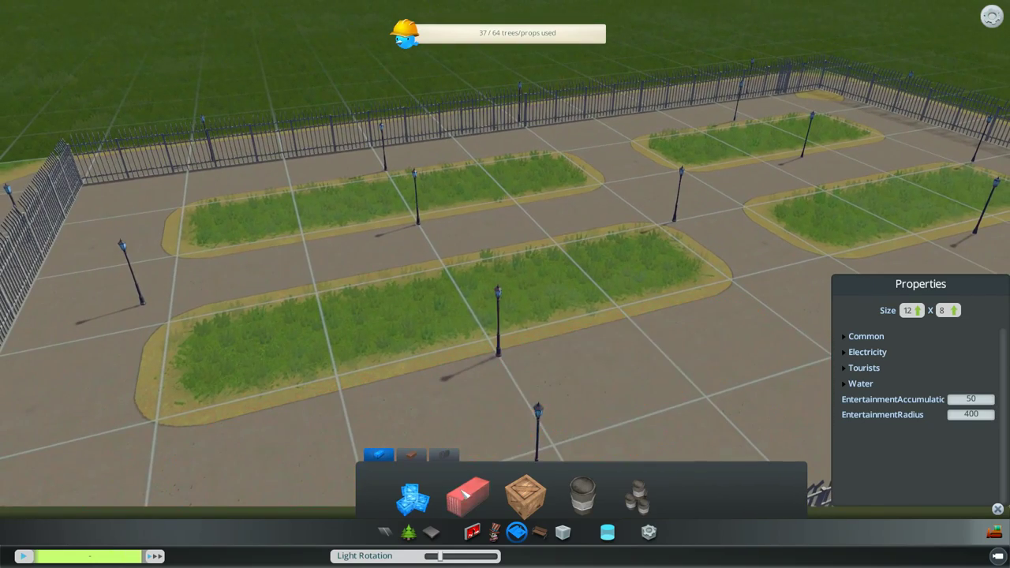
left_click(468, 494)
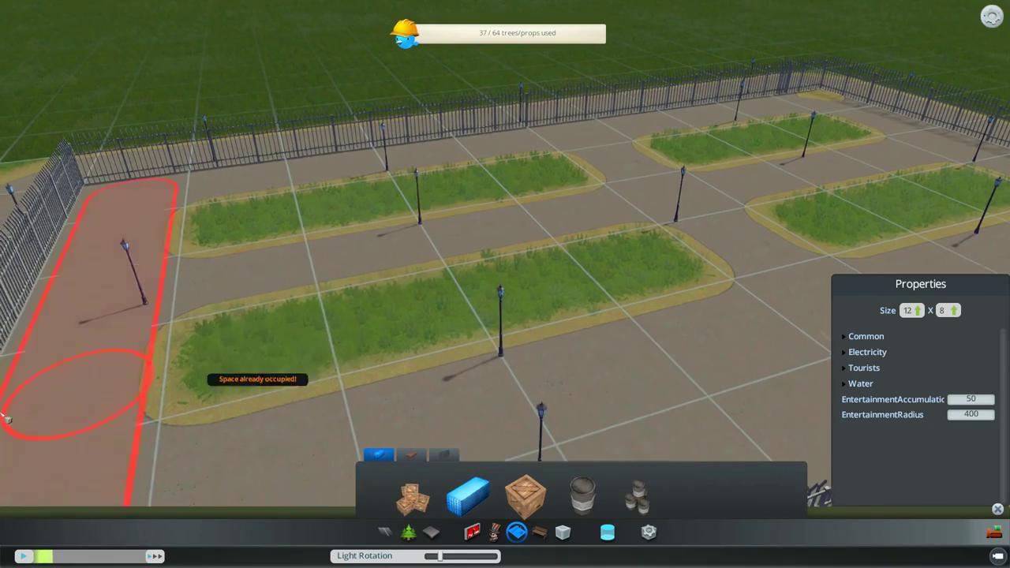
scroll(440, 383, "down", 3)
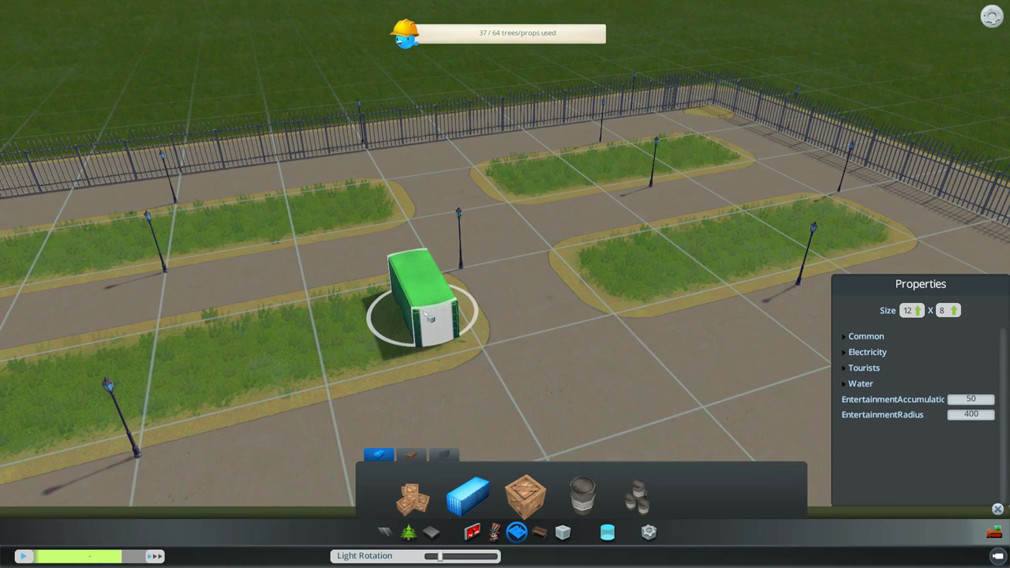
- Place a row of containers on the middle strip: two green, red, blue, three white
left_click(429, 319)
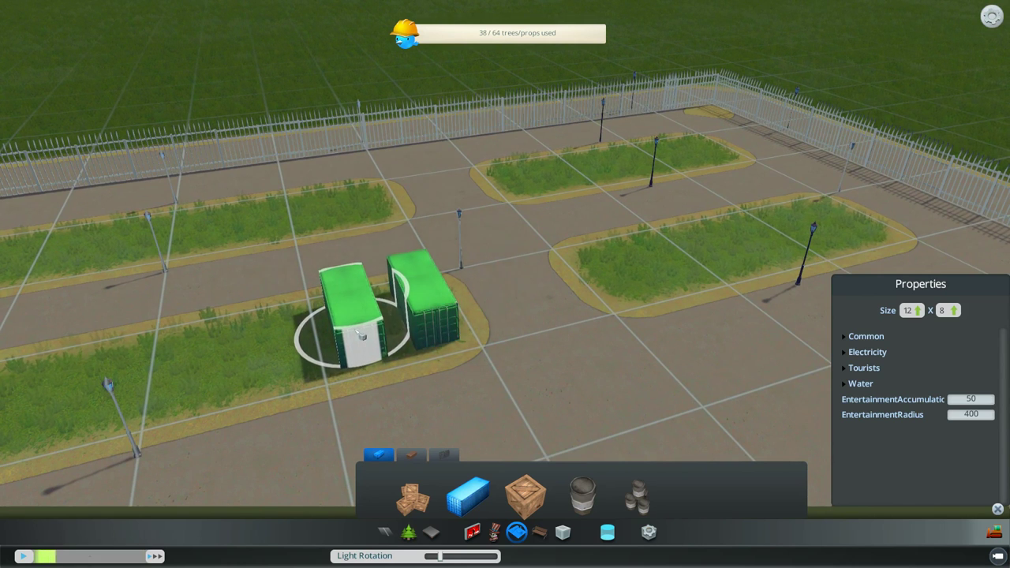
left_click(353, 319)
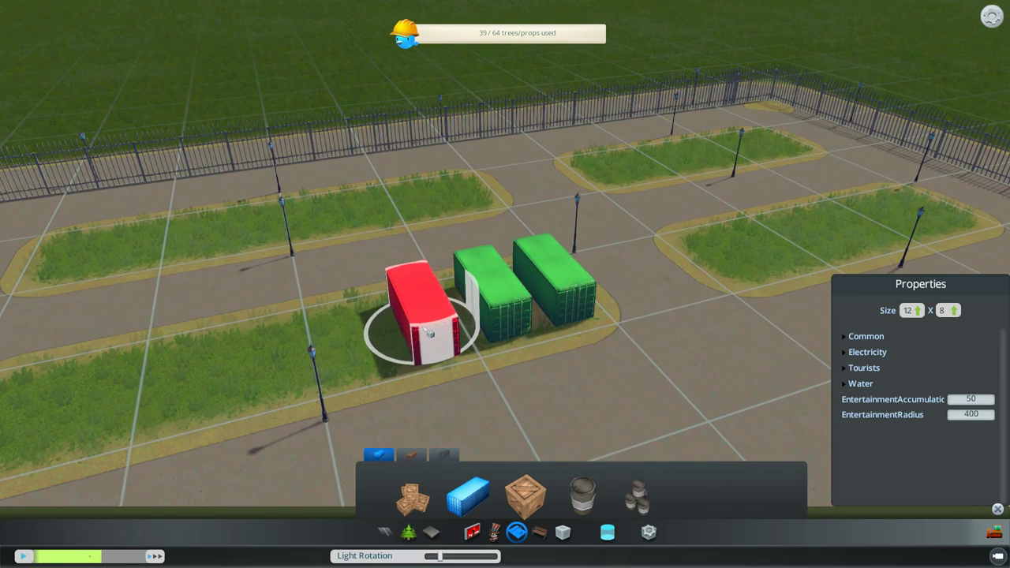
left_click(429, 333)
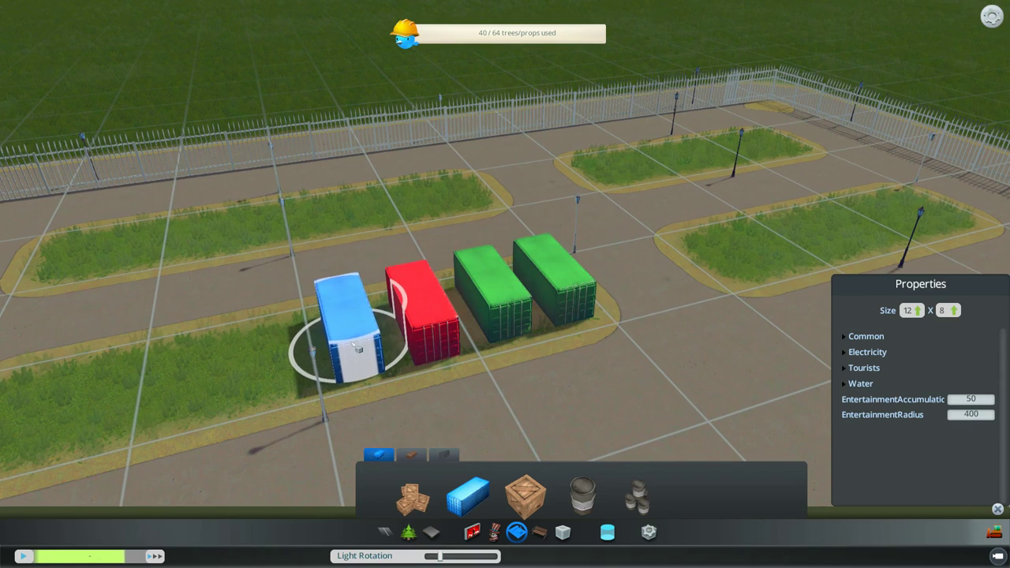
left_click(351, 331)
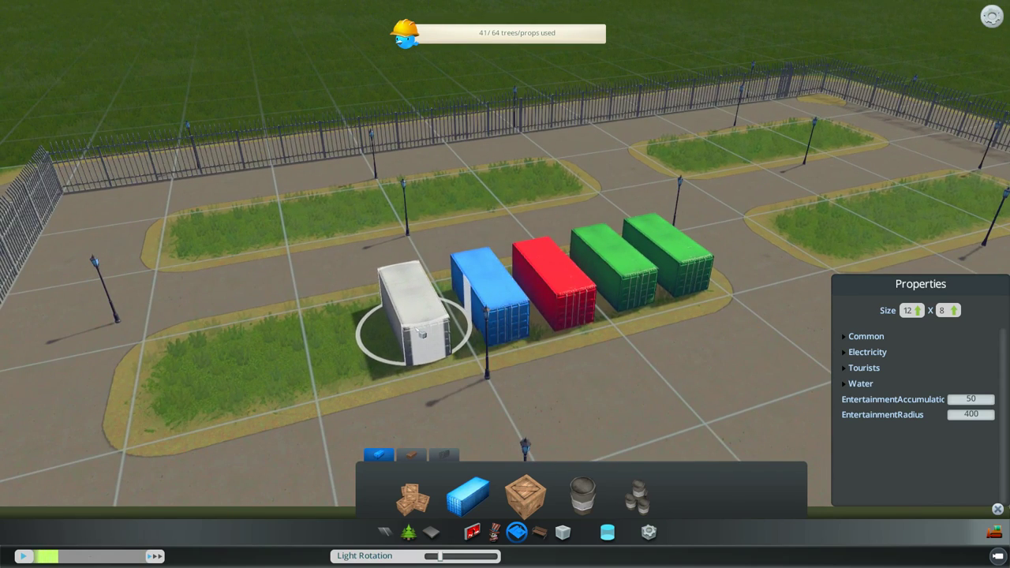
left_click(412, 330)
left_click(351, 335)
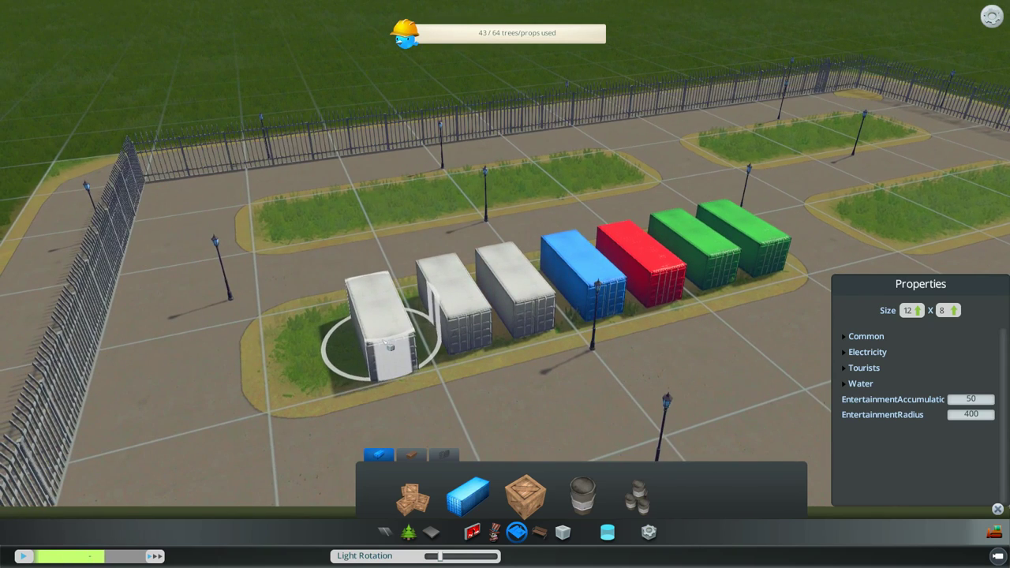
left_click(384, 343)
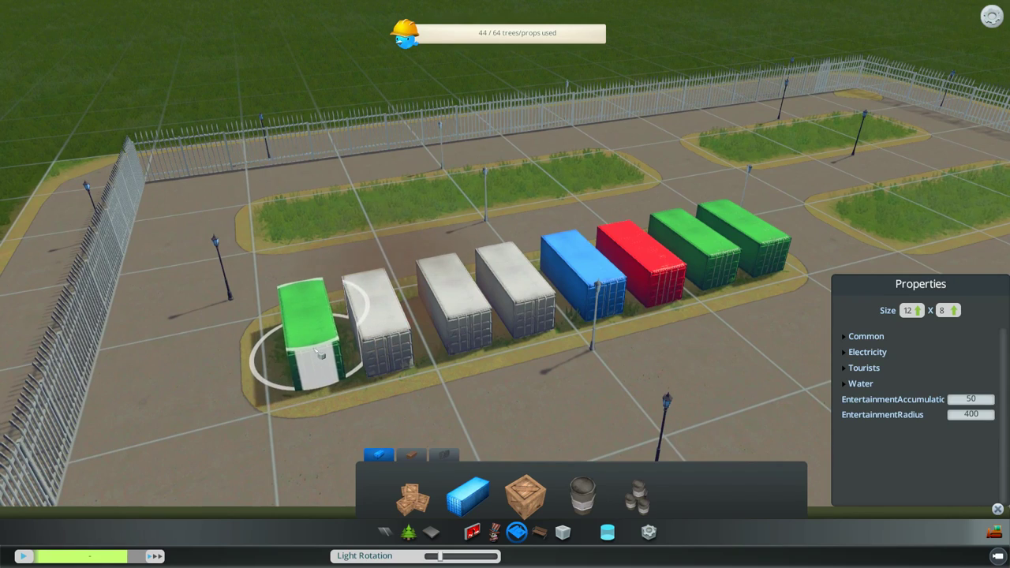
- End the first row with a green container, then line the back-fence strip with white, red and blue containers
left_click(314, 357)
key("w")
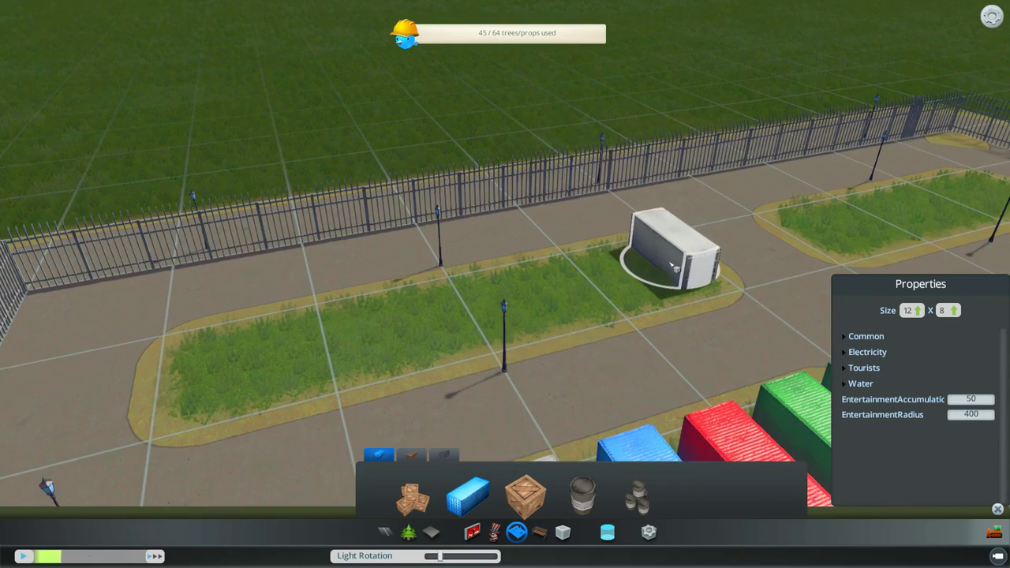
left_click(676, 269)
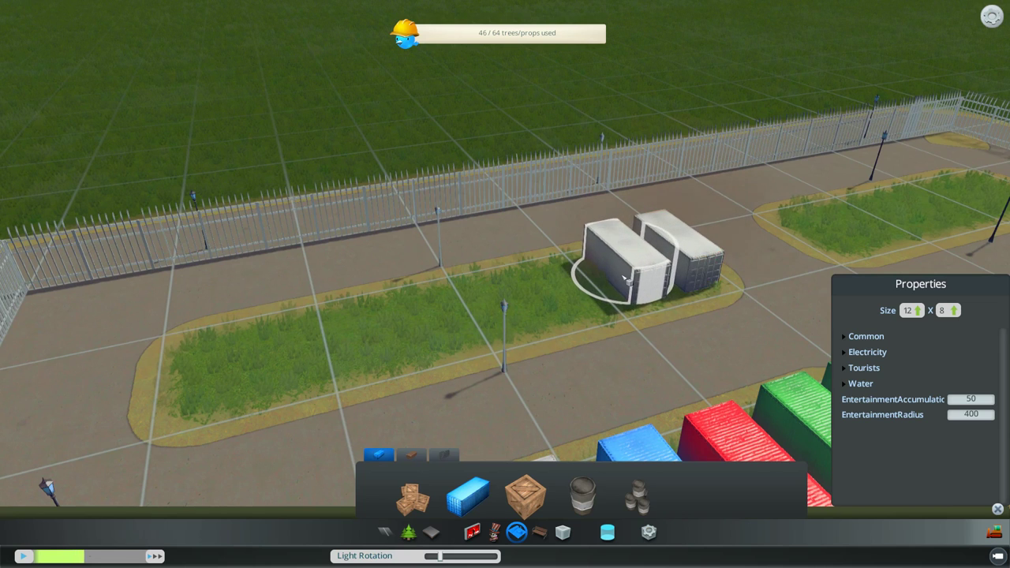
left_click(628, 281)
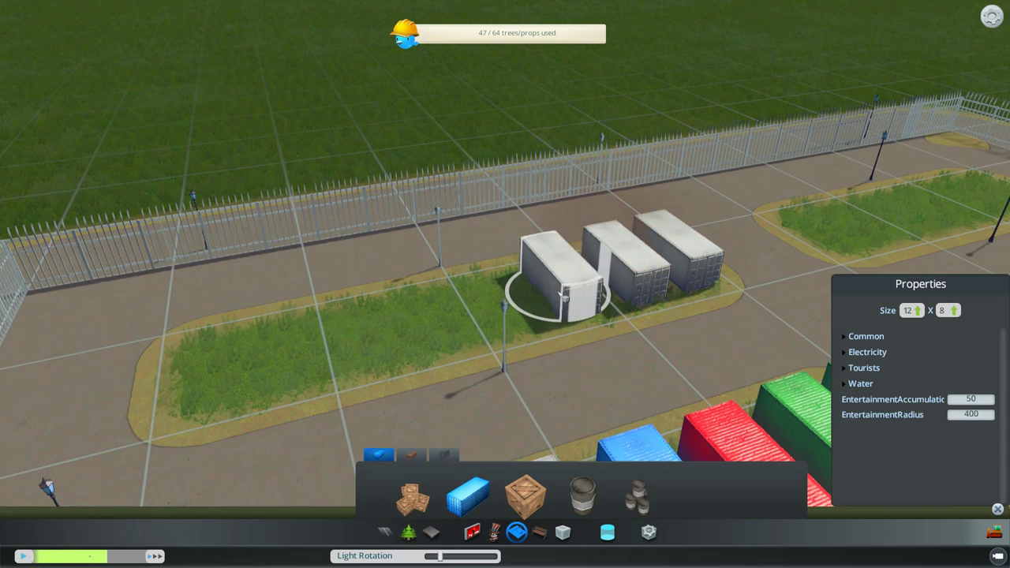
left_click(565, 298)
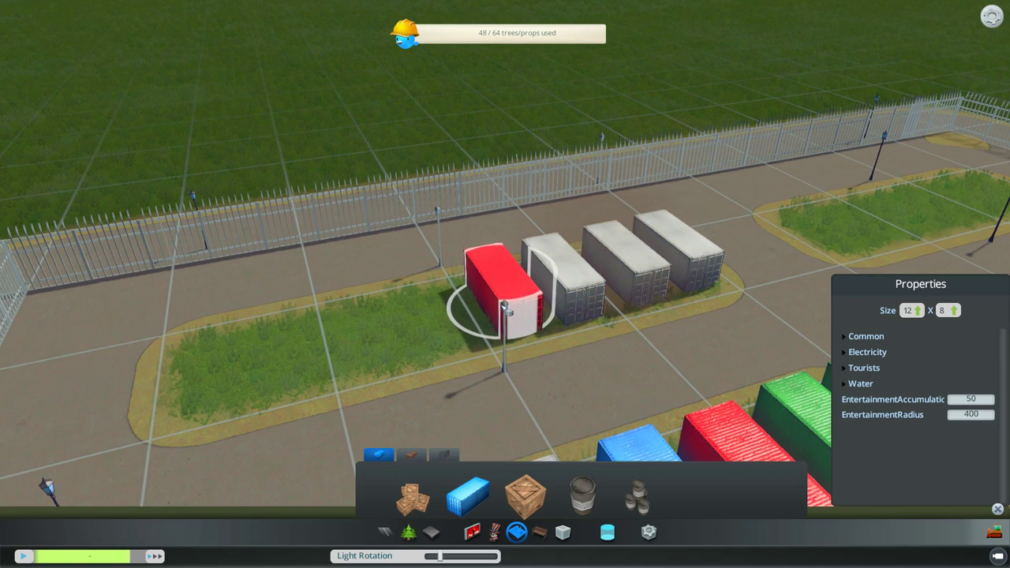
left_click(444, 320)
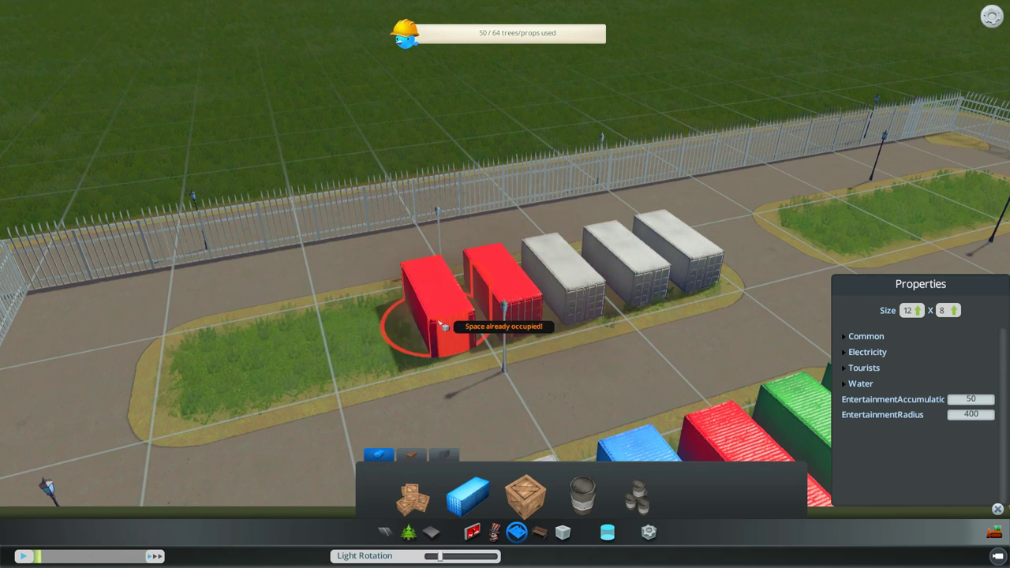
left_click(369, 339)
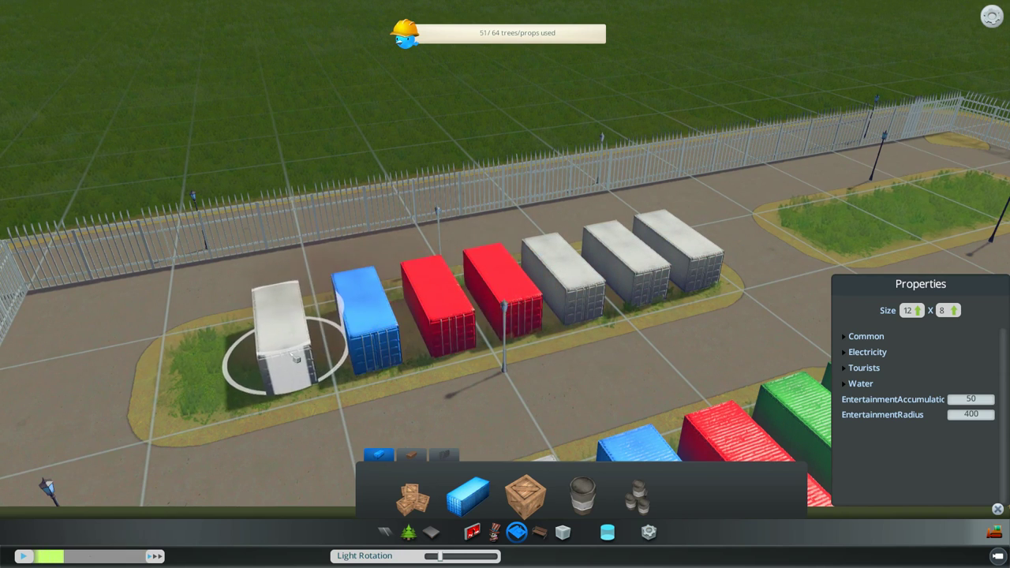
left_click(293, 361)
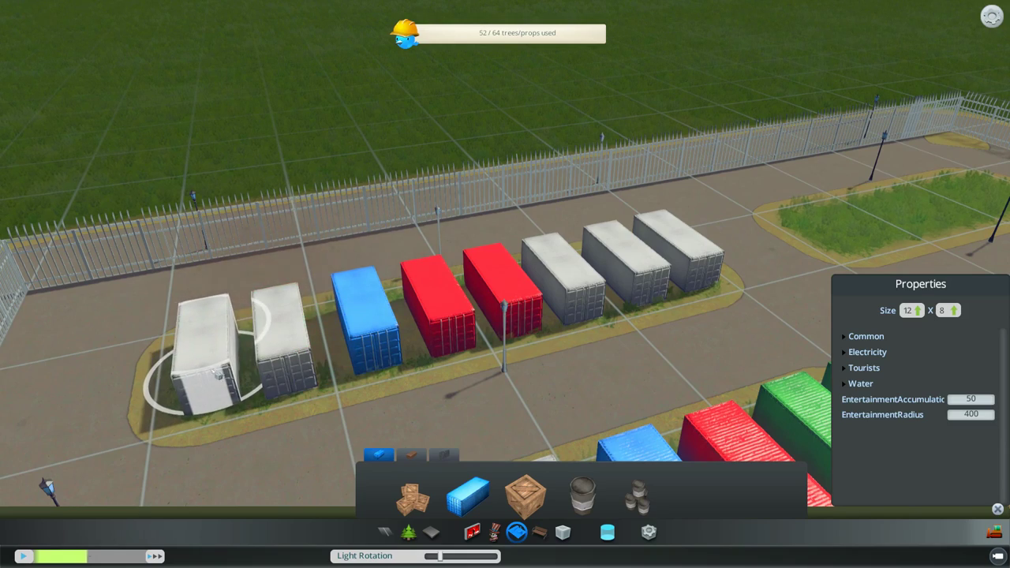
left_click(207, 354)
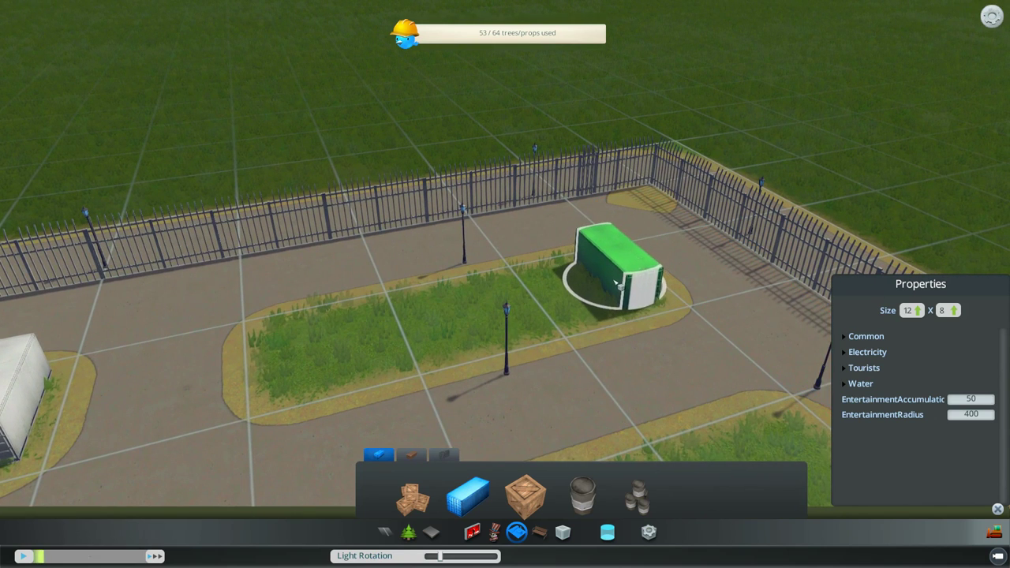
- Place a row of green, white, white, blue, green and white containers
left_click(617, 283)
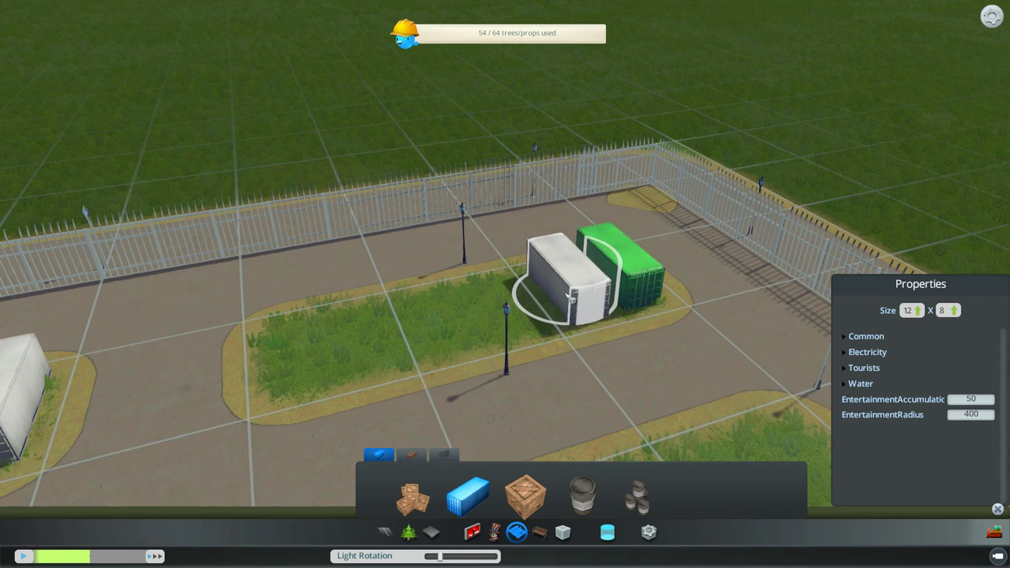
left_click(566, 288)
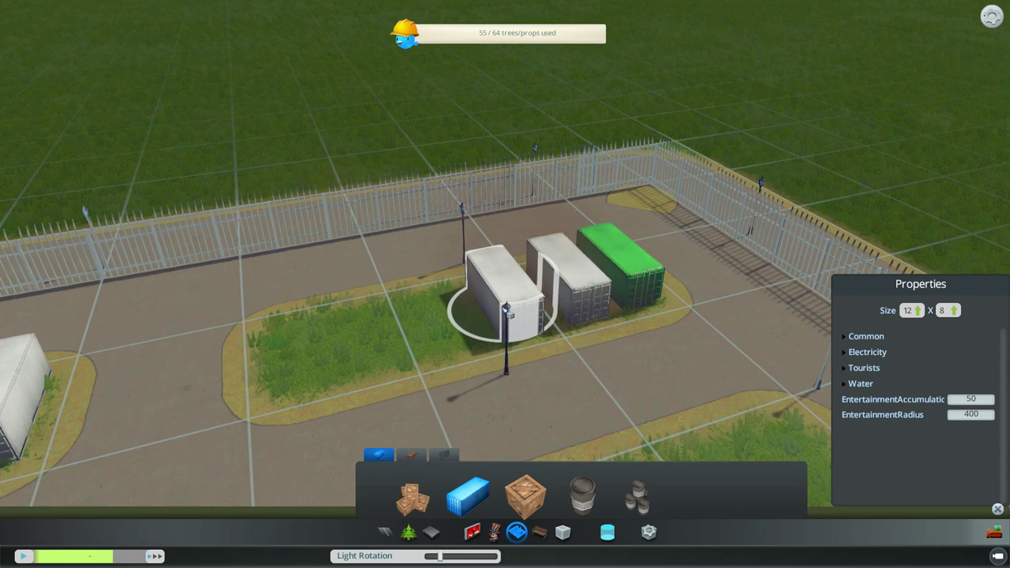
left_click(507, 314)
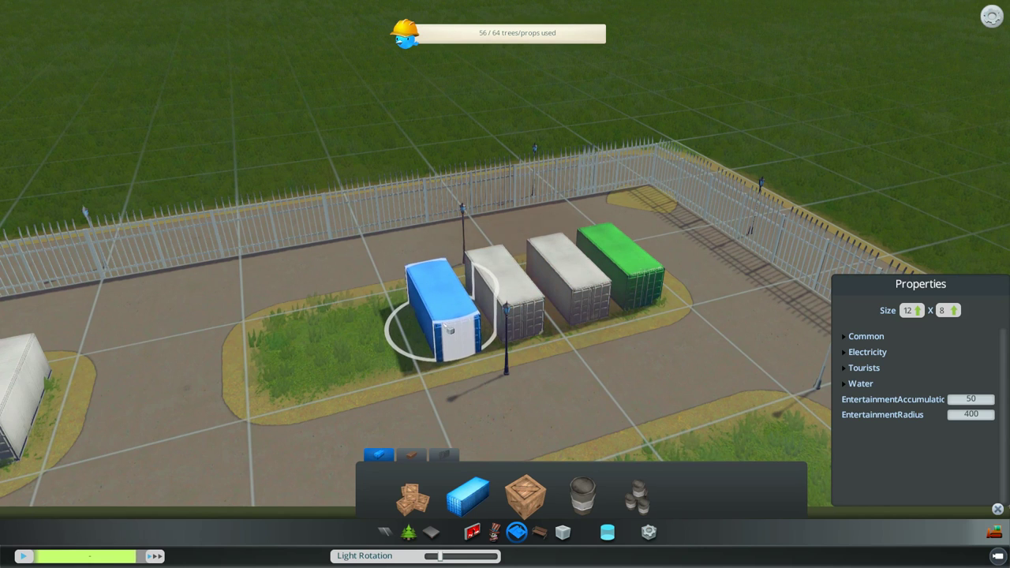
left_click(444, 327)
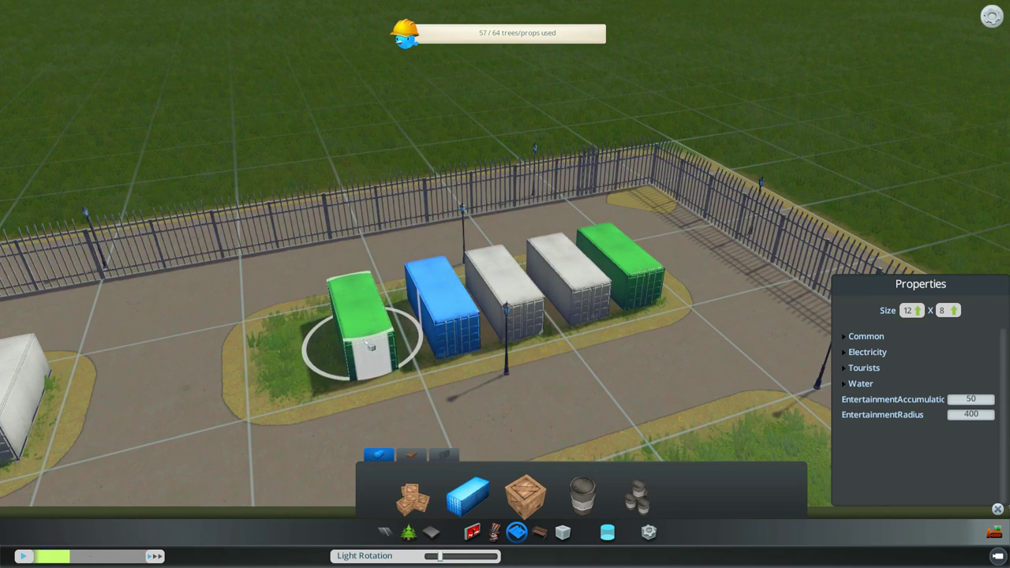
left_click(361, 338)
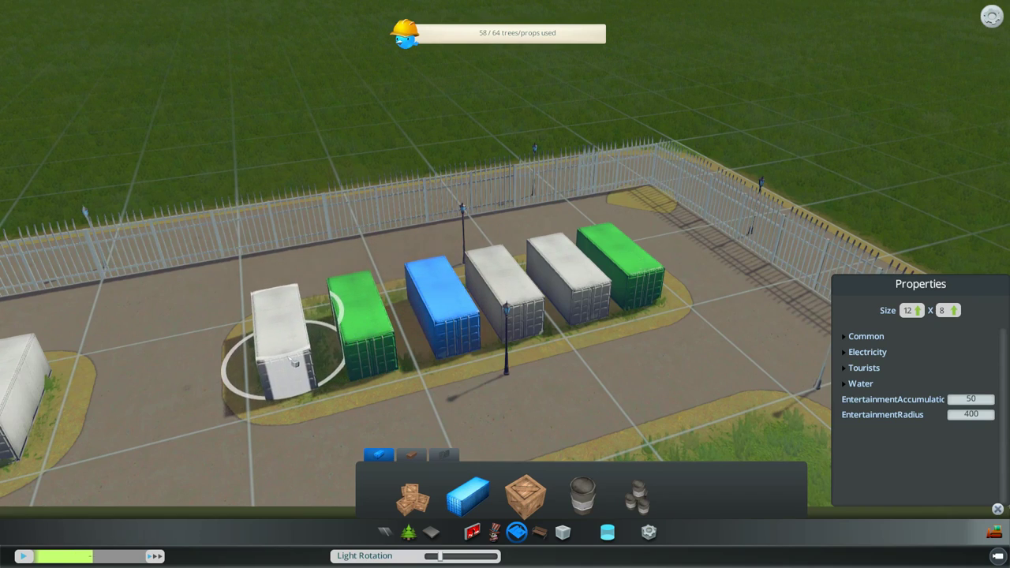
left_click(288, 347)
key("w")
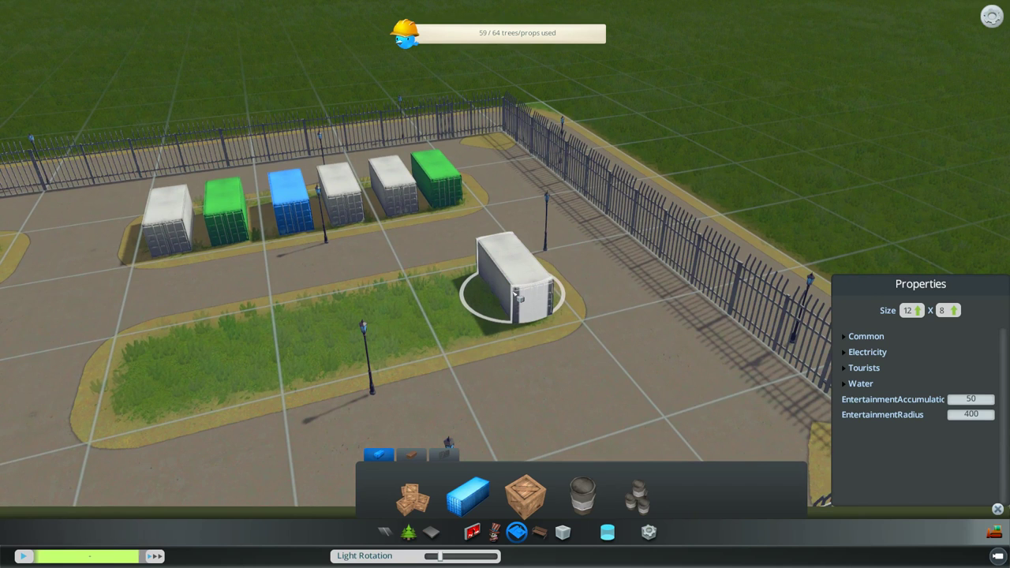
- Fill the next strip with white, blue, green, white and red containers
left_click(517, 294)
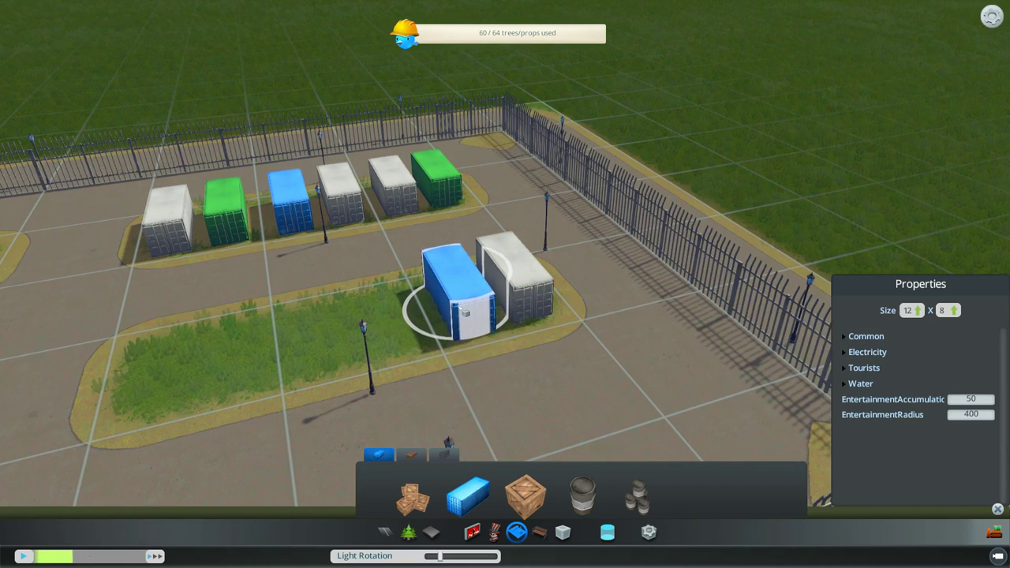
left_click(465, 313)
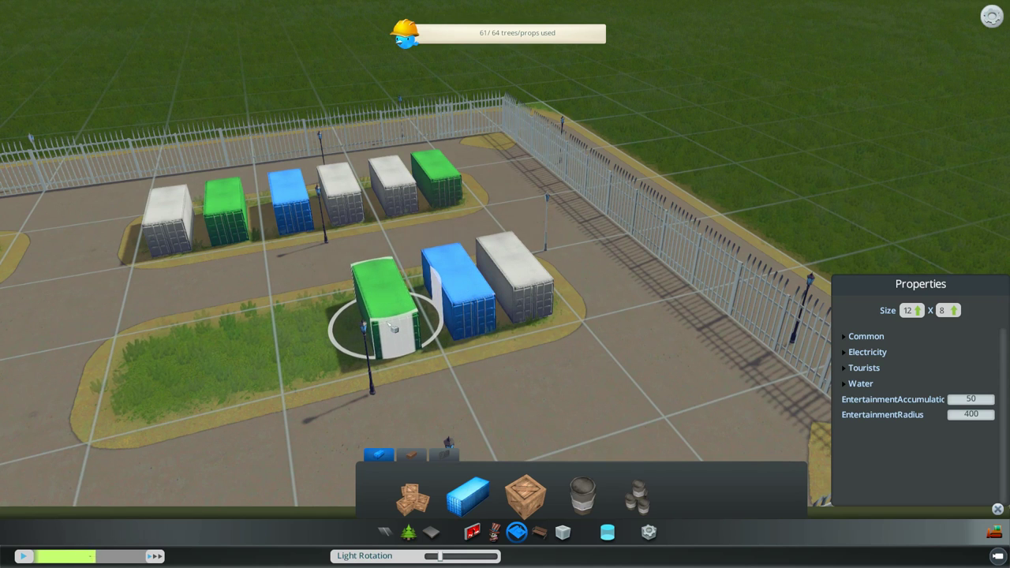
left_click(392, 328)
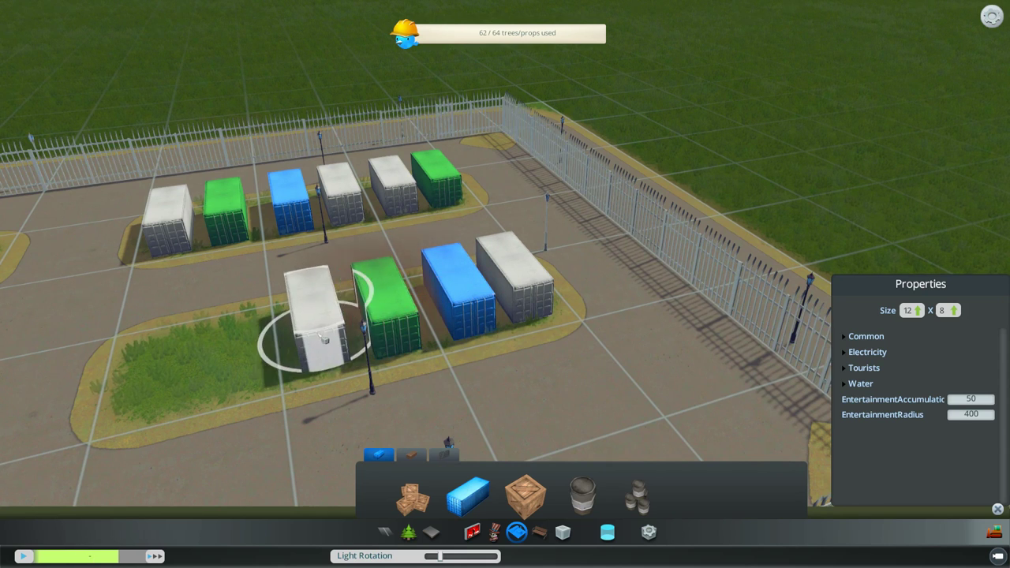
left_click(319, 339)
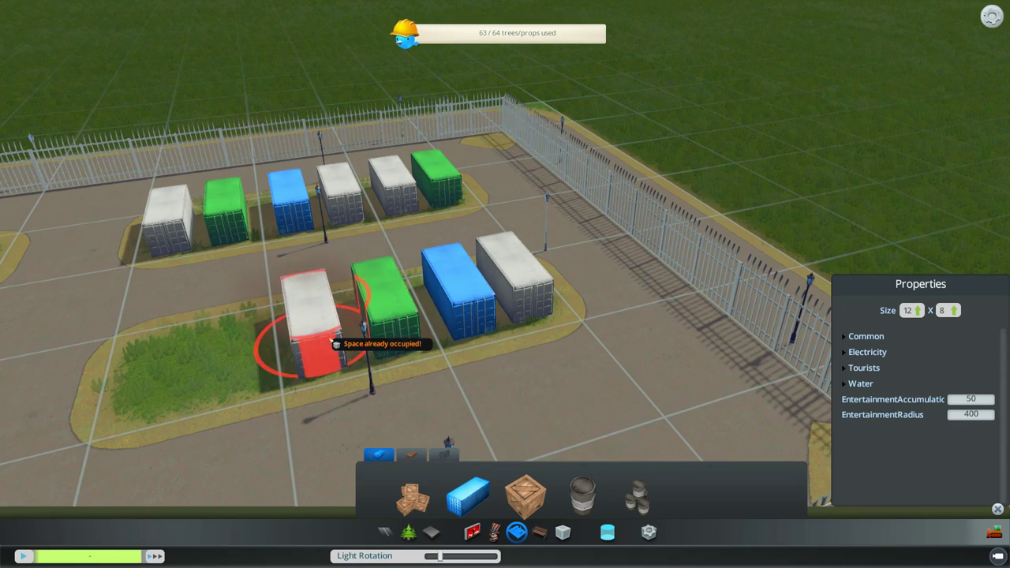
key("a")
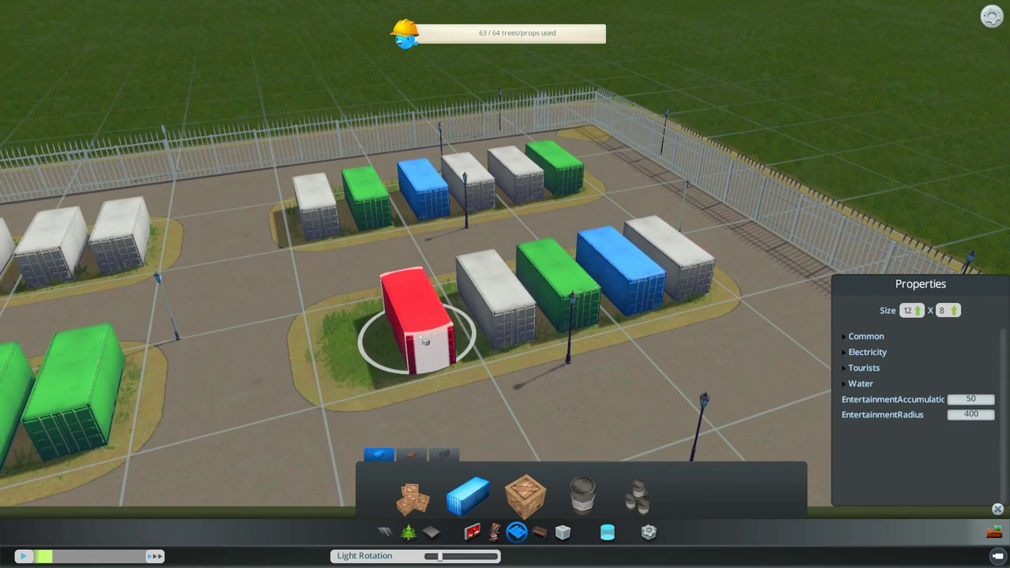
left_click(425, 338)
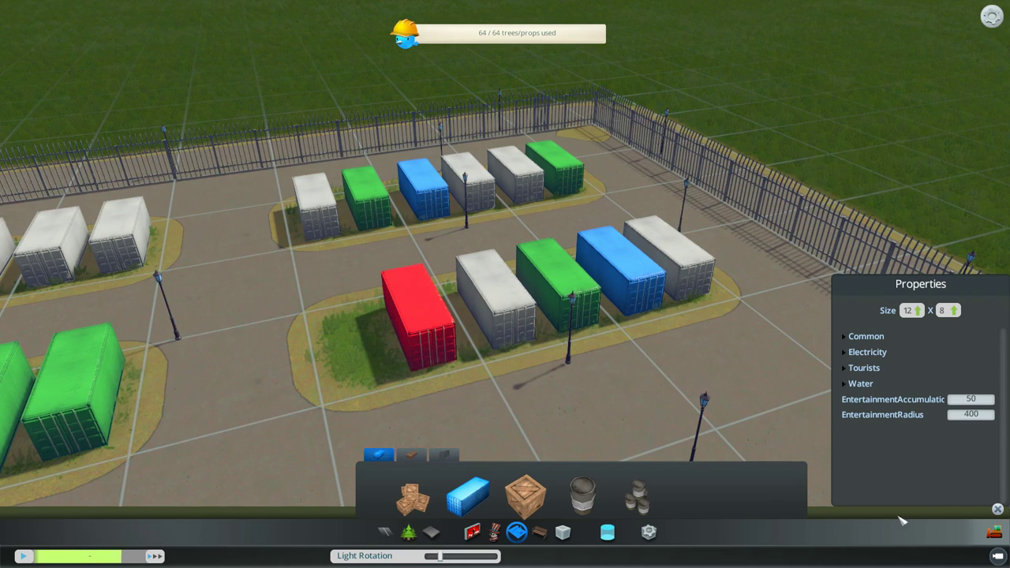
- Bulldoze the red container and put a blue one in its spot, reaching 64 of 64 props
left_click(994, 532)
left_click(415, 320)
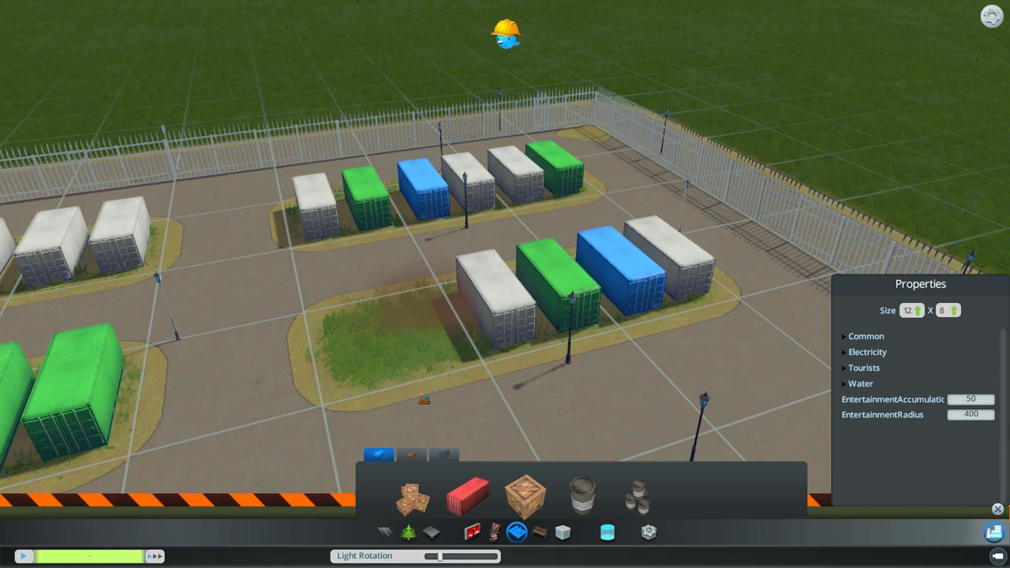
left_click(469, 497)
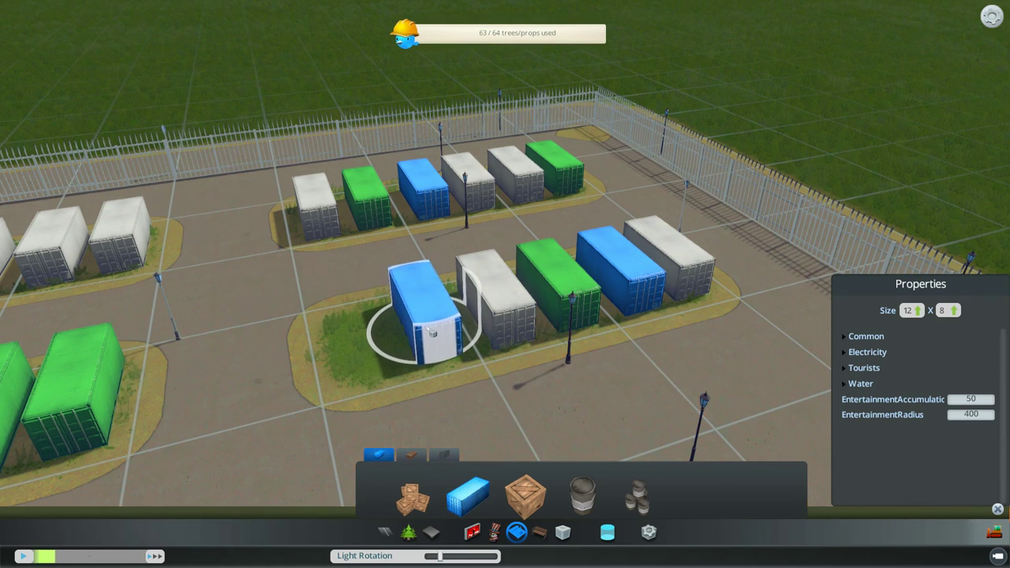
left_click(432, 337)
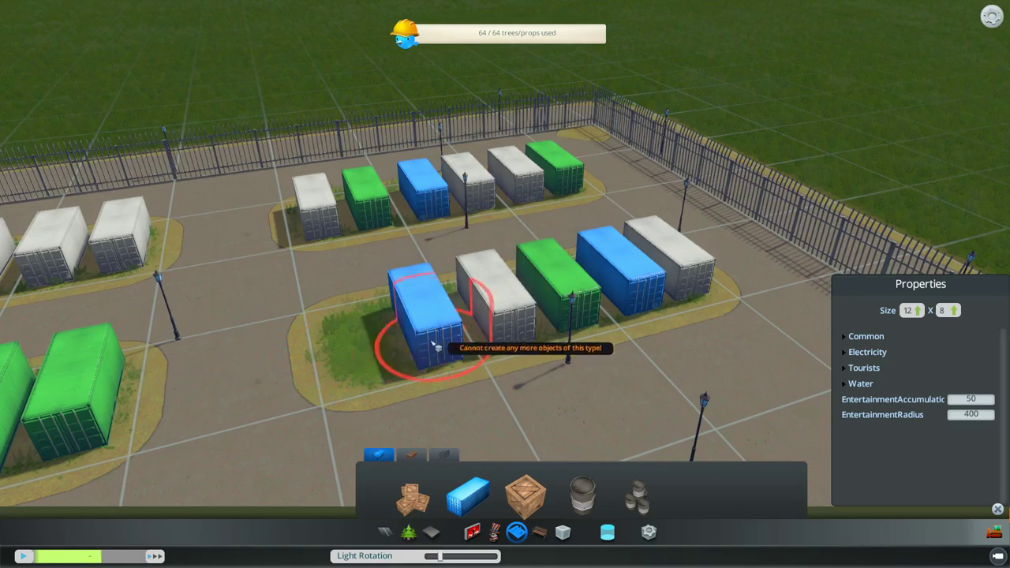
scroll(433, 344, "down", 3)
scroll(617, 367, "up", 2)
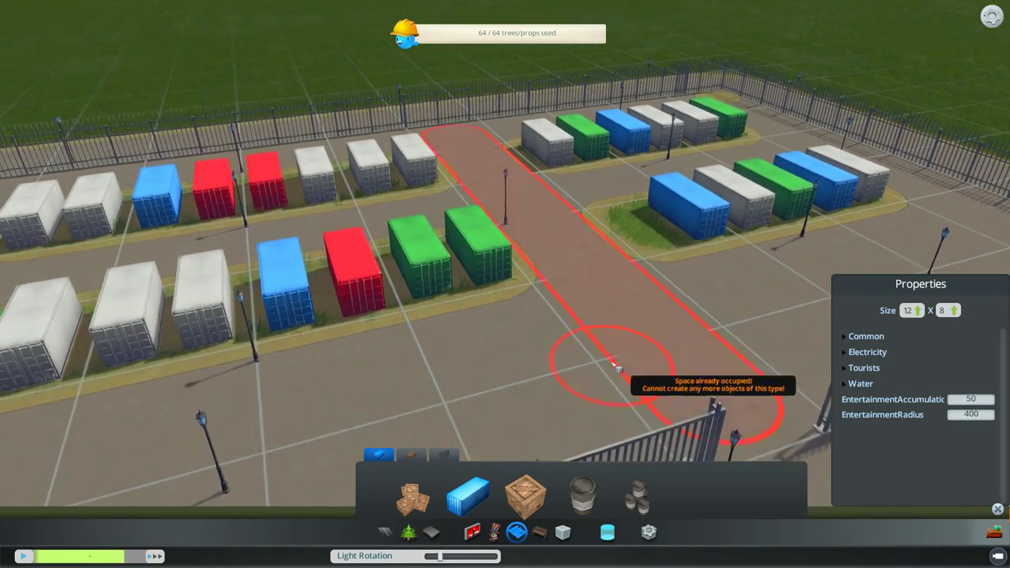
scroll(617, 368, "down", 3)
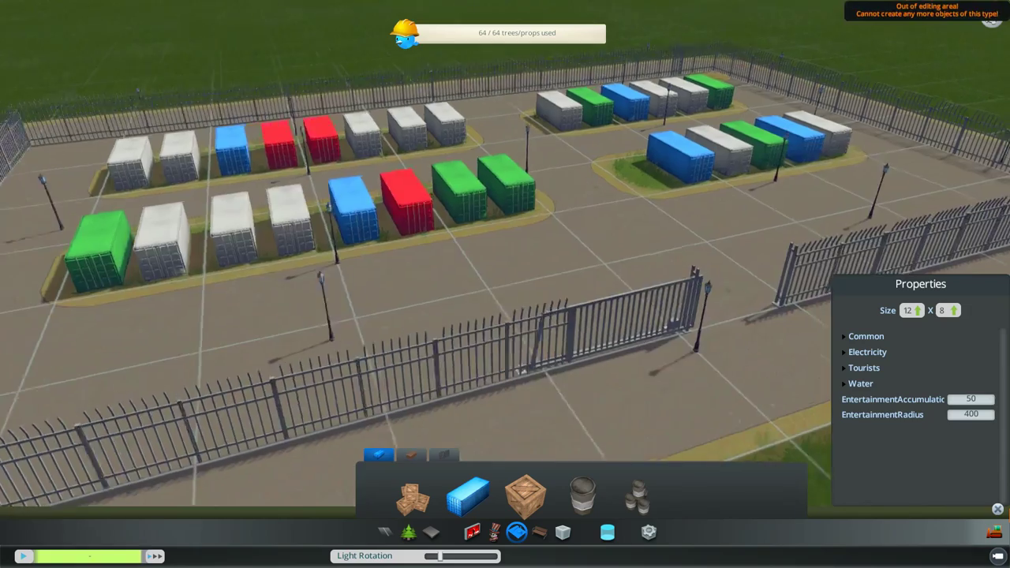
scroll(751, 4, "up", 2)
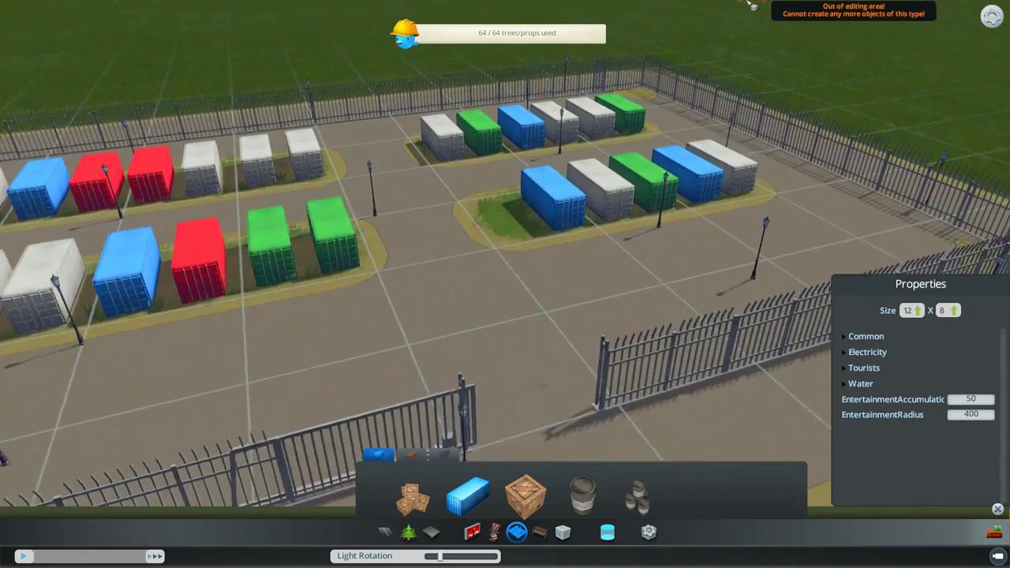
scroll(575, 226, "up", 5)
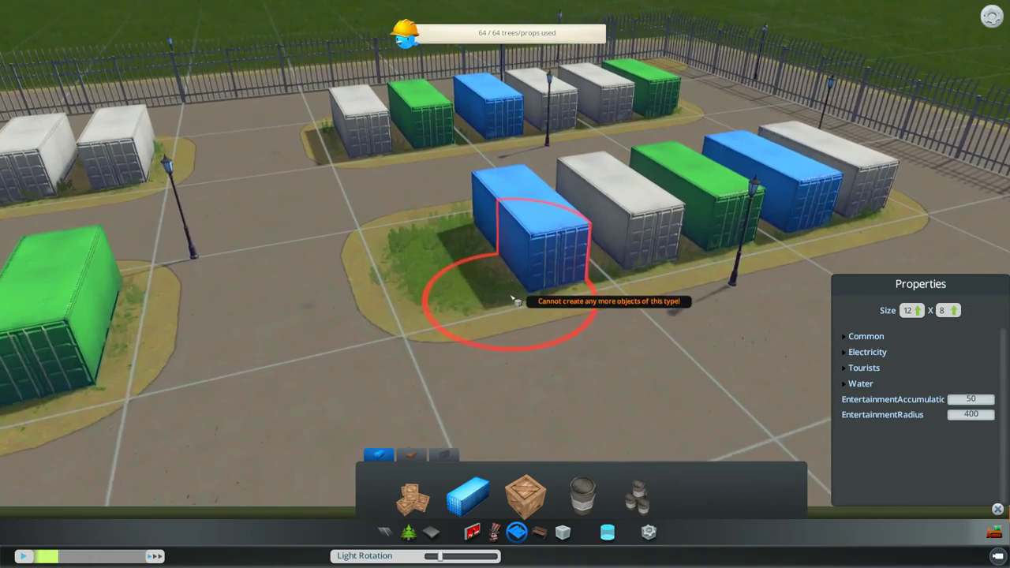
scroll(512, 298, "down", 3)
scroll(523, 314, "up", 4)
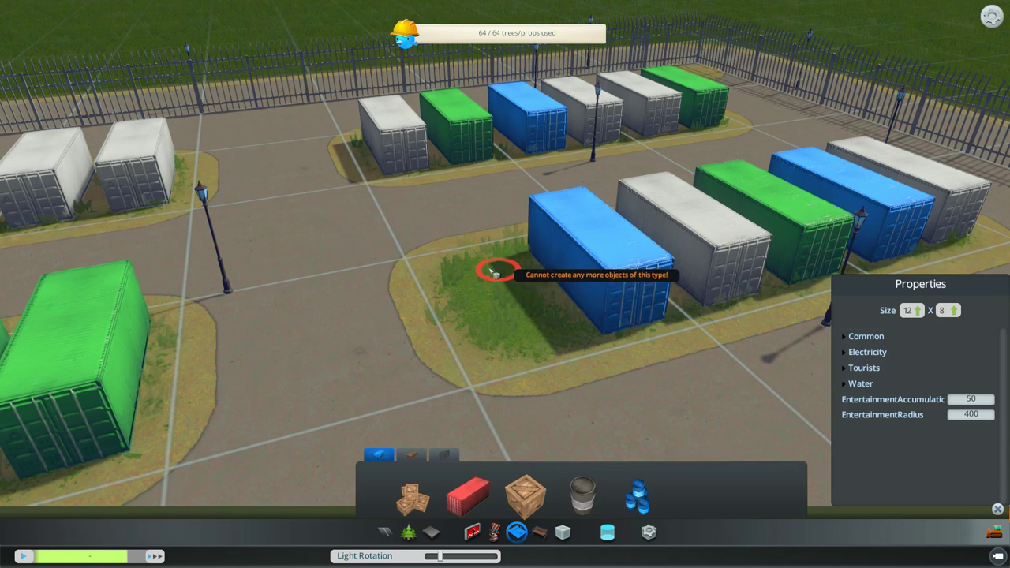
scroll(600, 446, "down", 3)
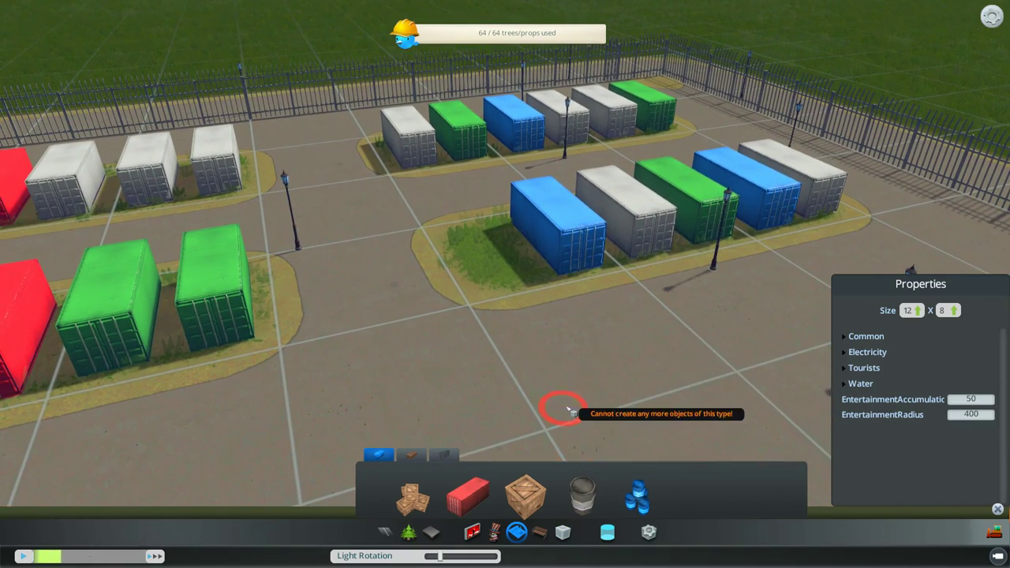
scroll(489, 409, "up", 3)
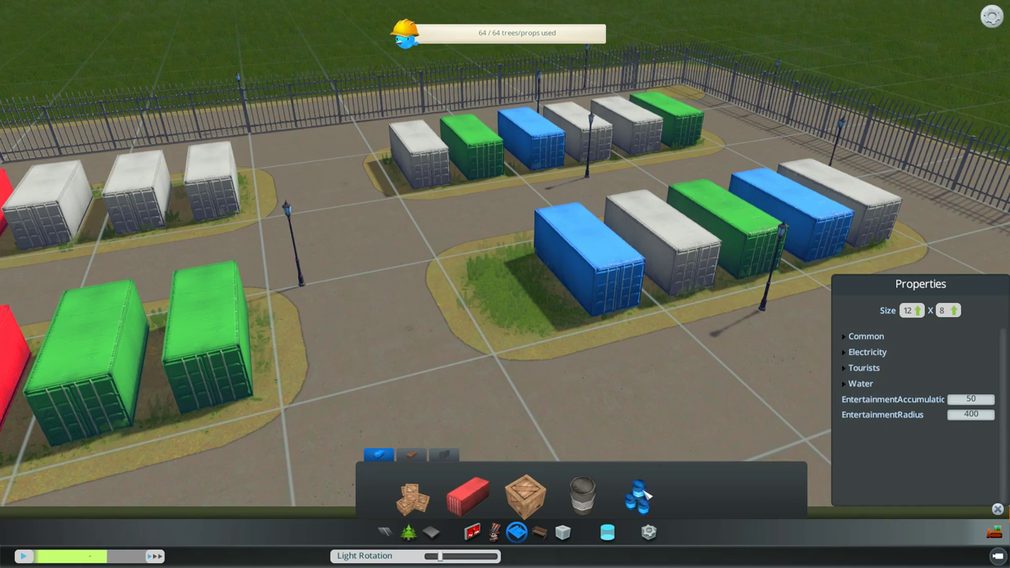
- Browse the Construction Materials and Structures props, then select the crate prop
left_click(410, 456)
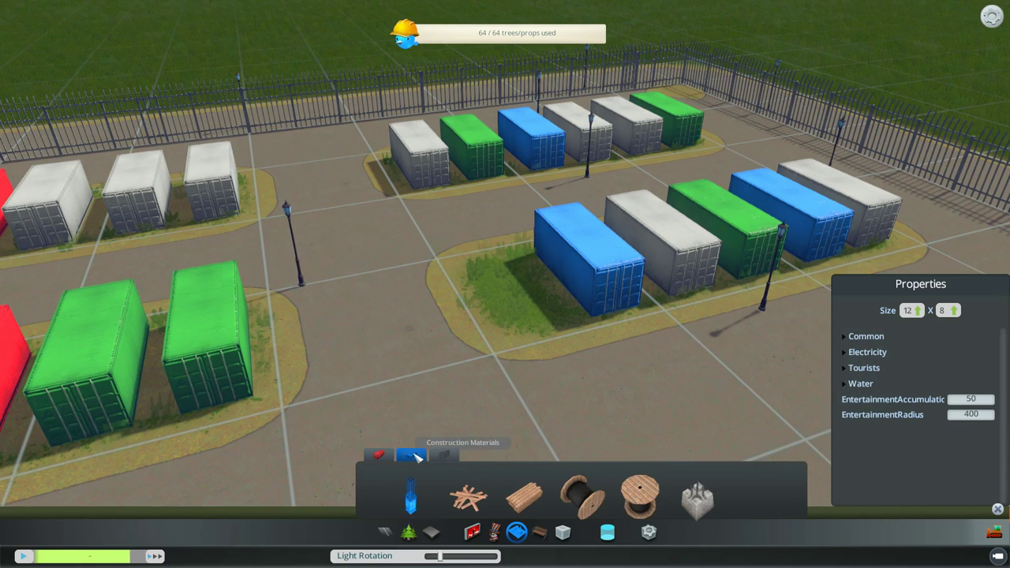
left_click(443, 456)
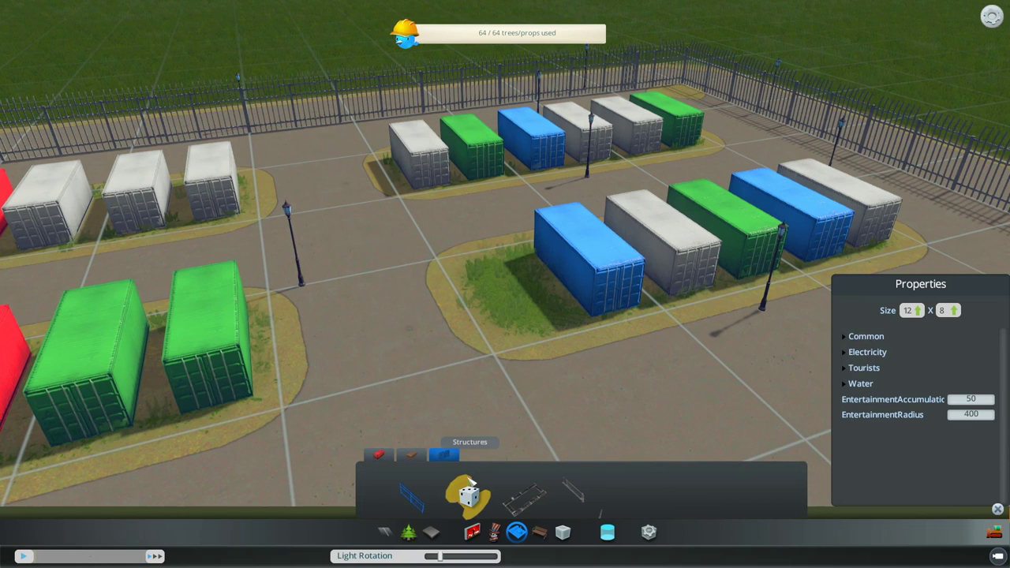
left_click(379, 455)
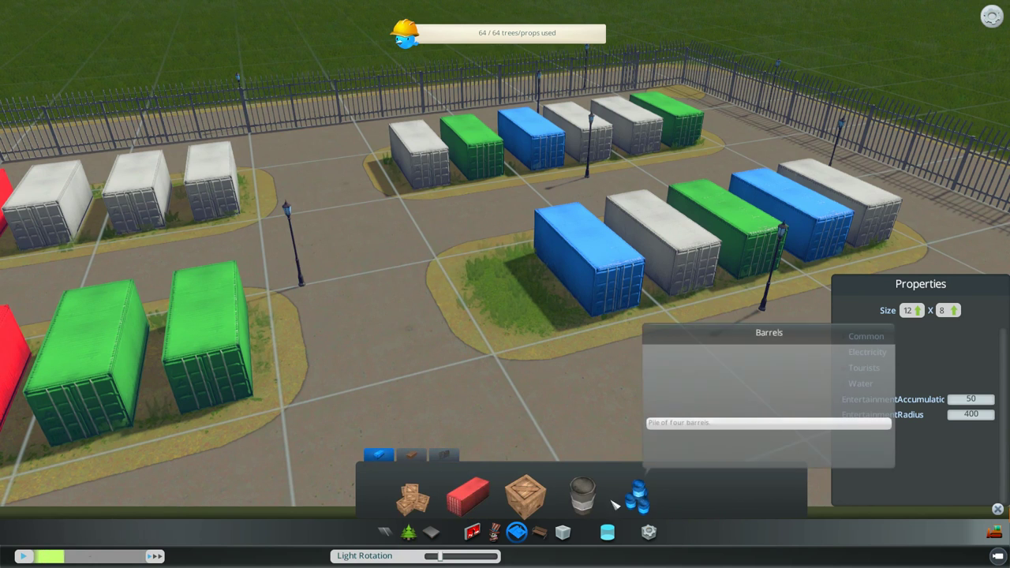
left_click(522, 489)
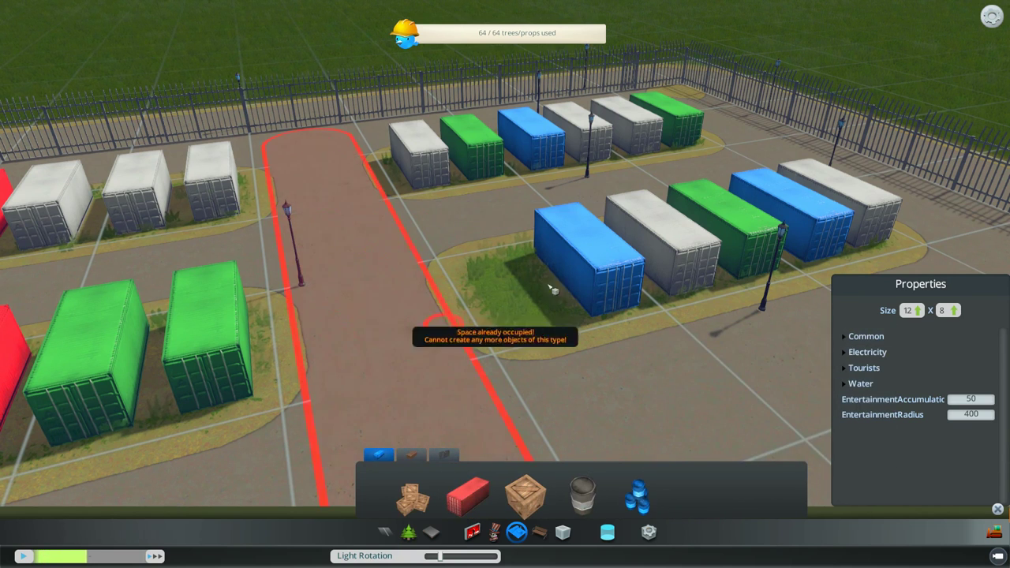
key("d")
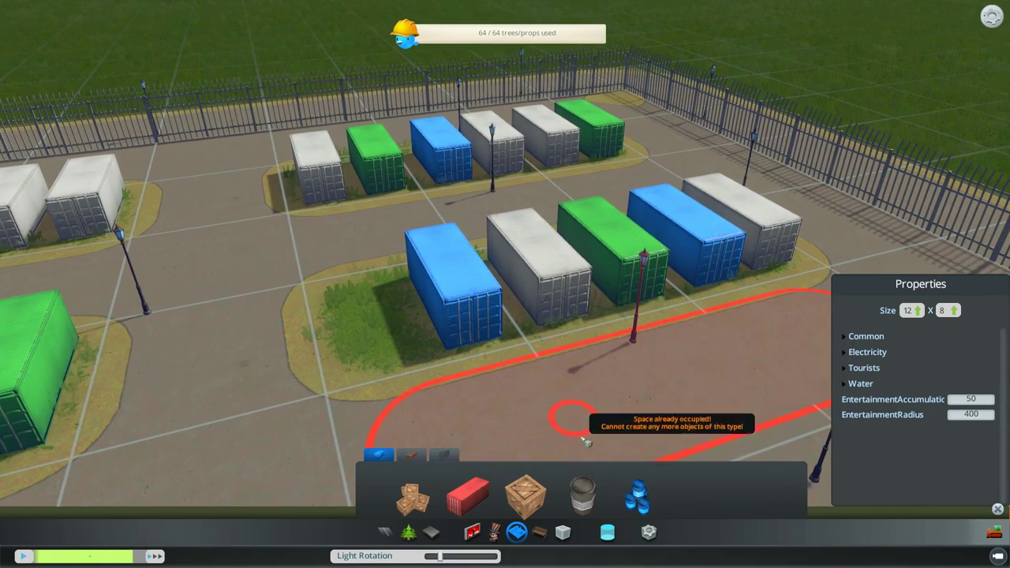
- Select the last prop in another category and survey the container rows along the fence
left_click(562, 533)
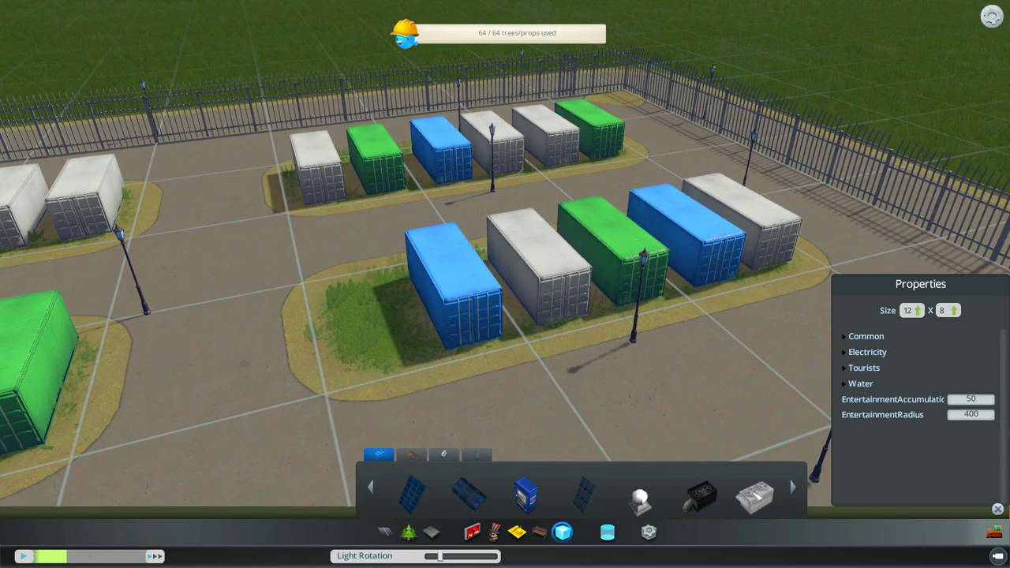
left_click(753, 495)
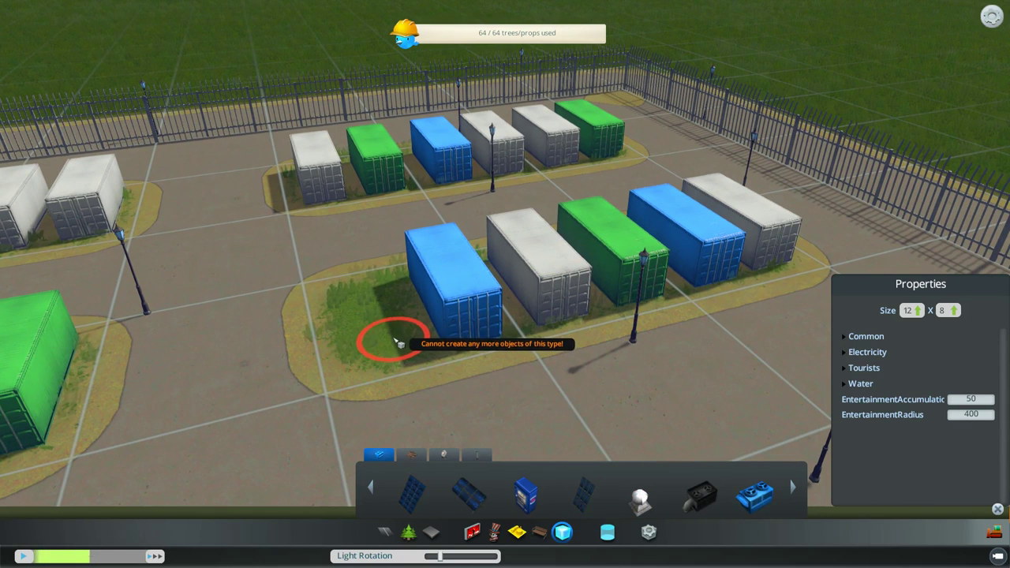
key("a")
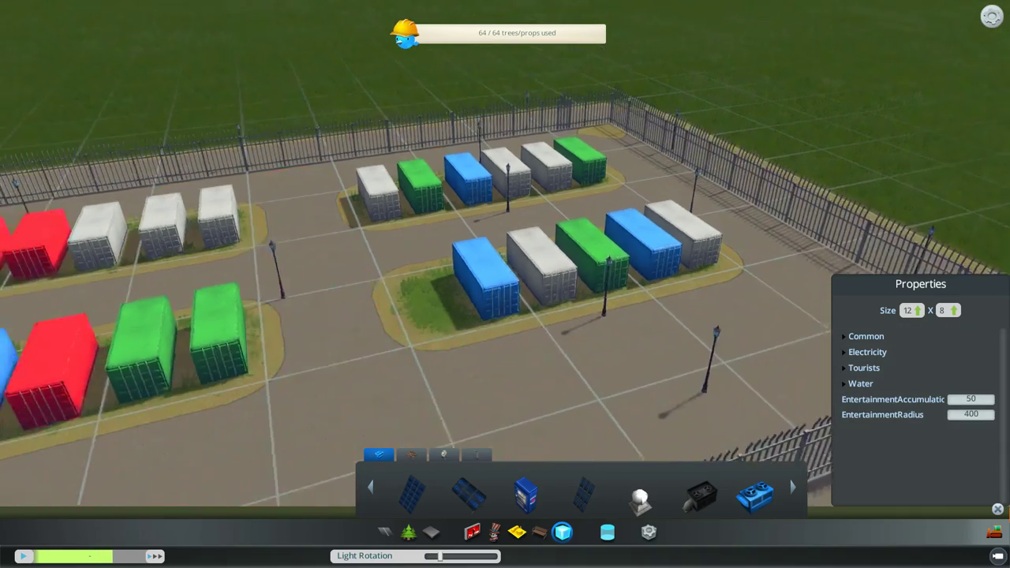
scroll(545, 331, "down", 3)
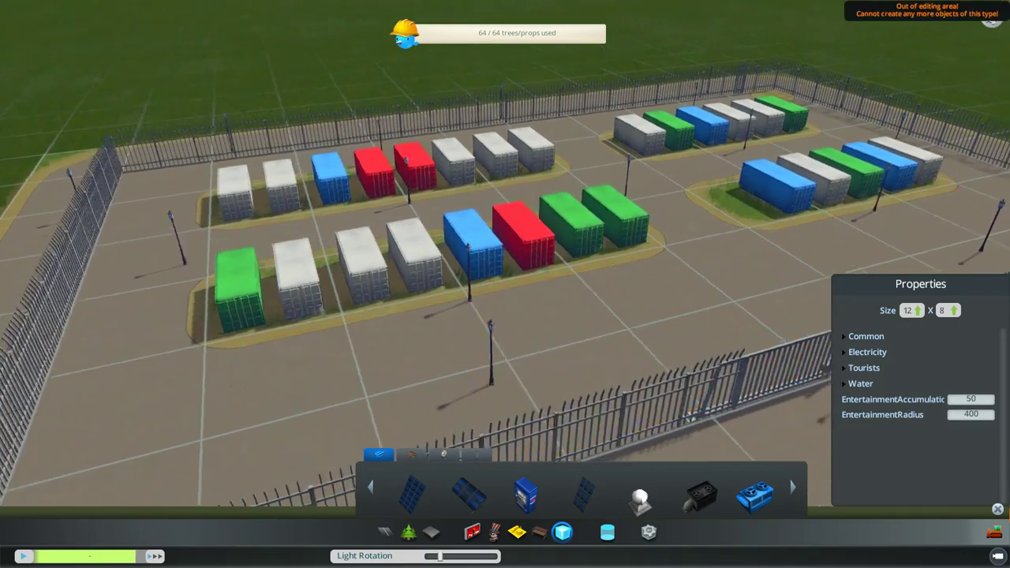
scroll(696, 243, "up", 5)
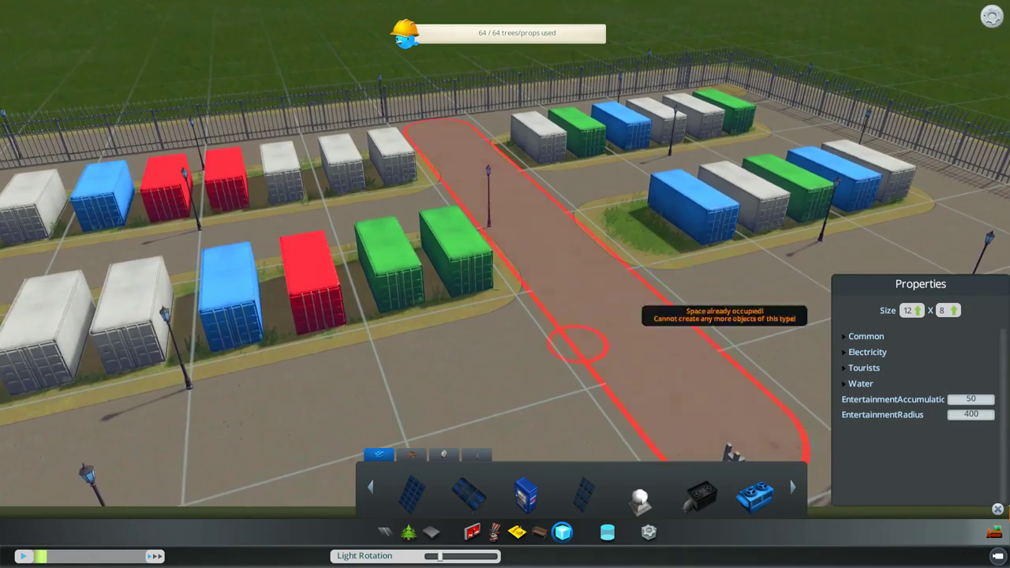
key("q")
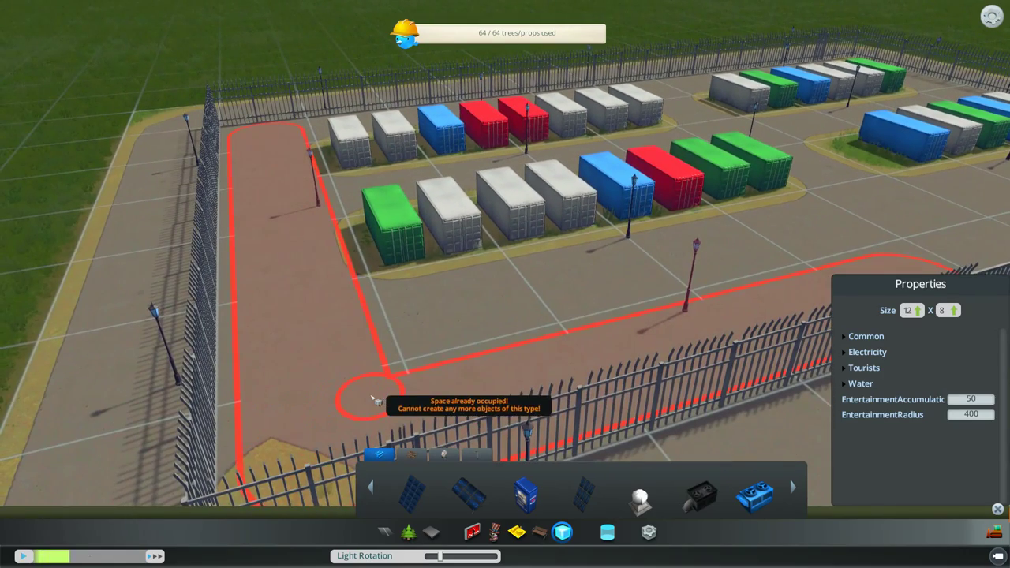
scroll(493, 382, "down", 3)
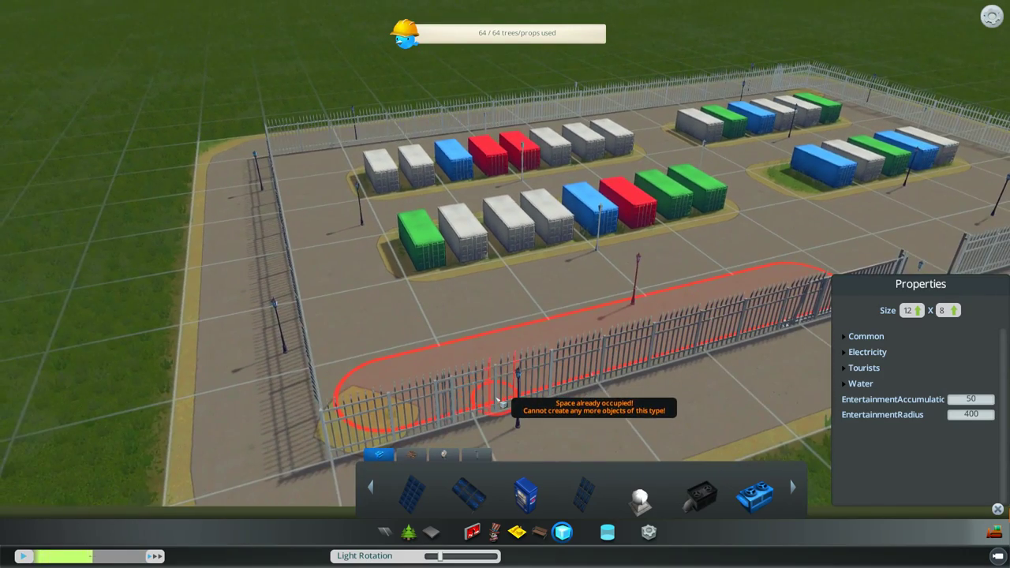
scroll(517, 422, "down", 3)
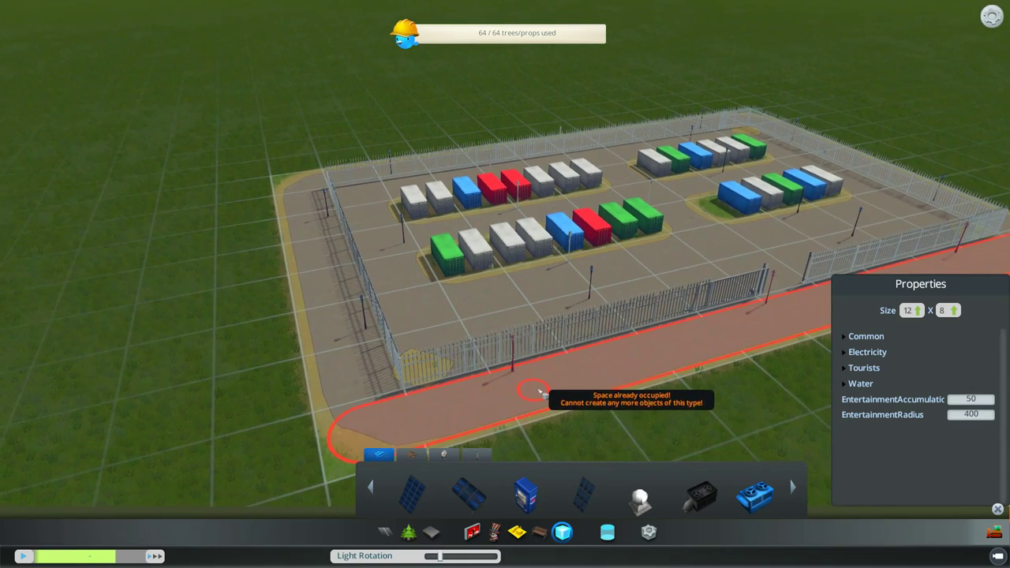
scroll(543, 391, "up", 2)
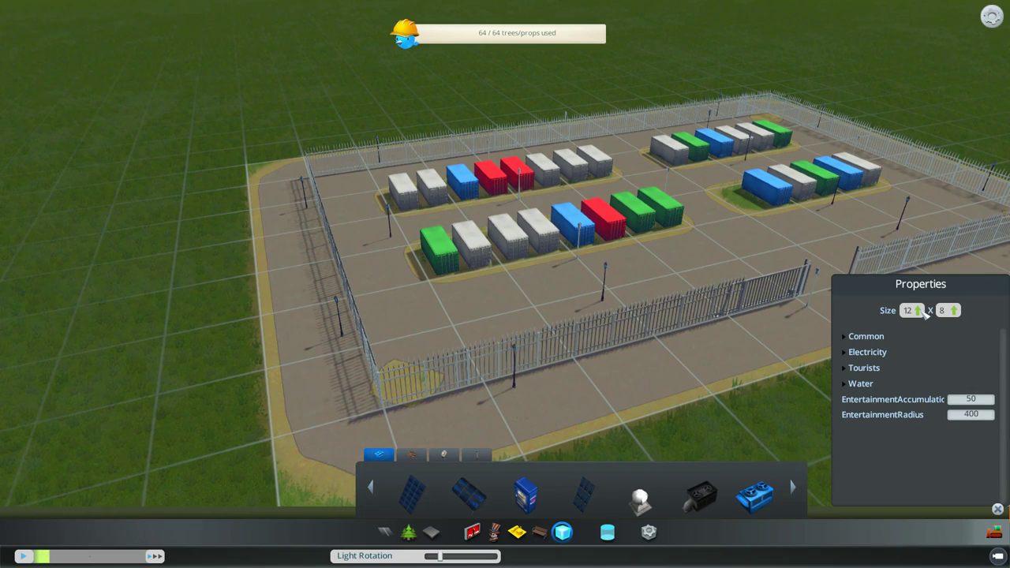
- Change the lot width from 12 to 10 in the Properties Size dropdown
left_click(918, 313)
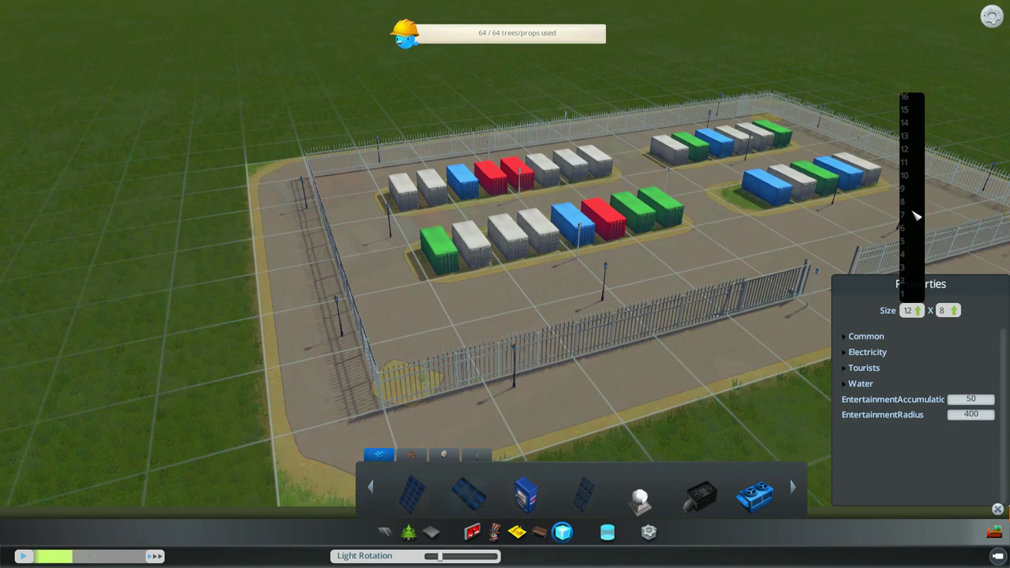
left_click(906, 175)
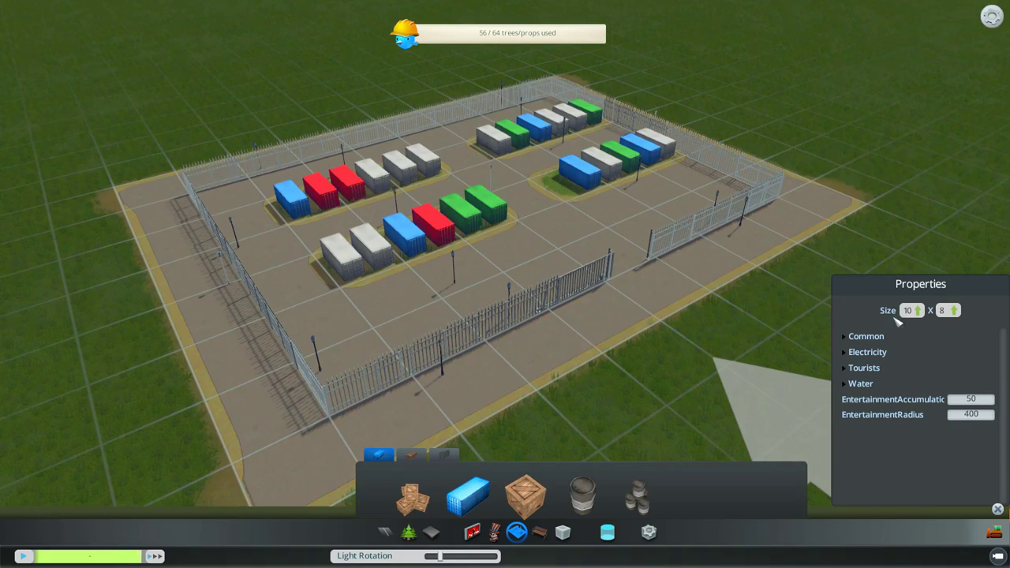
scroll(620, 214, "up", 3)
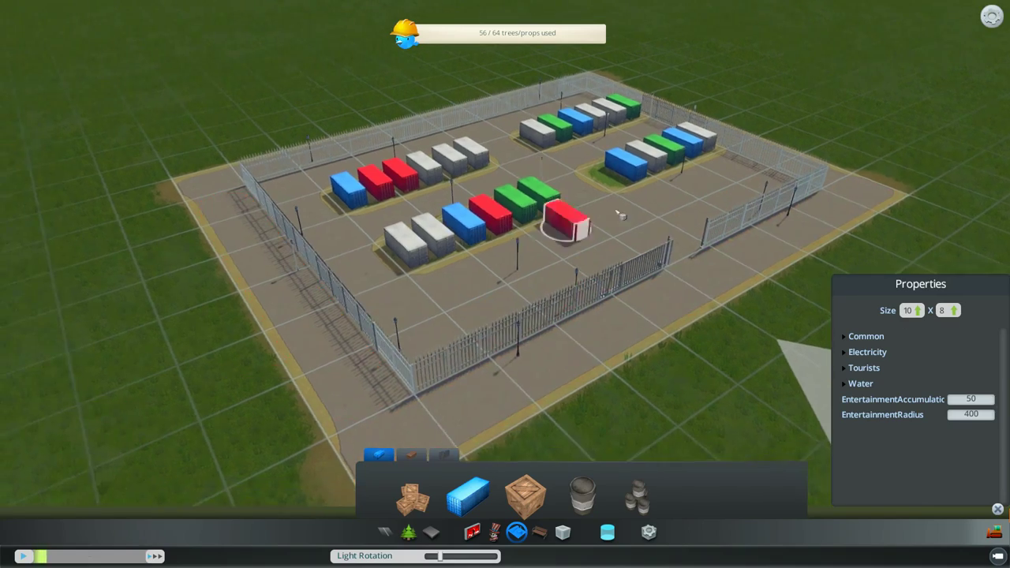
scroll(621, 214, "up", 5)
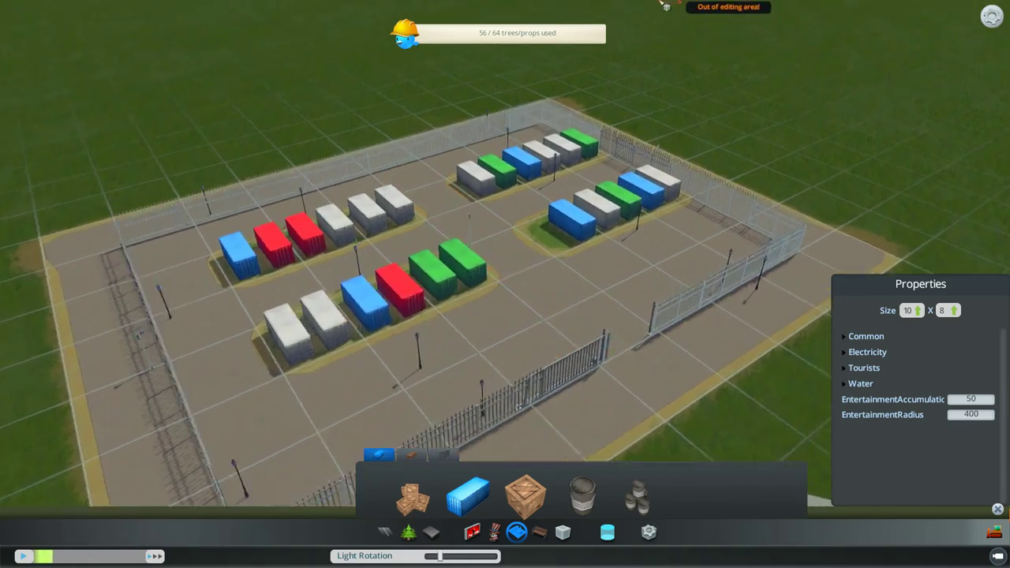
scroll(559, 376, "down", 8)
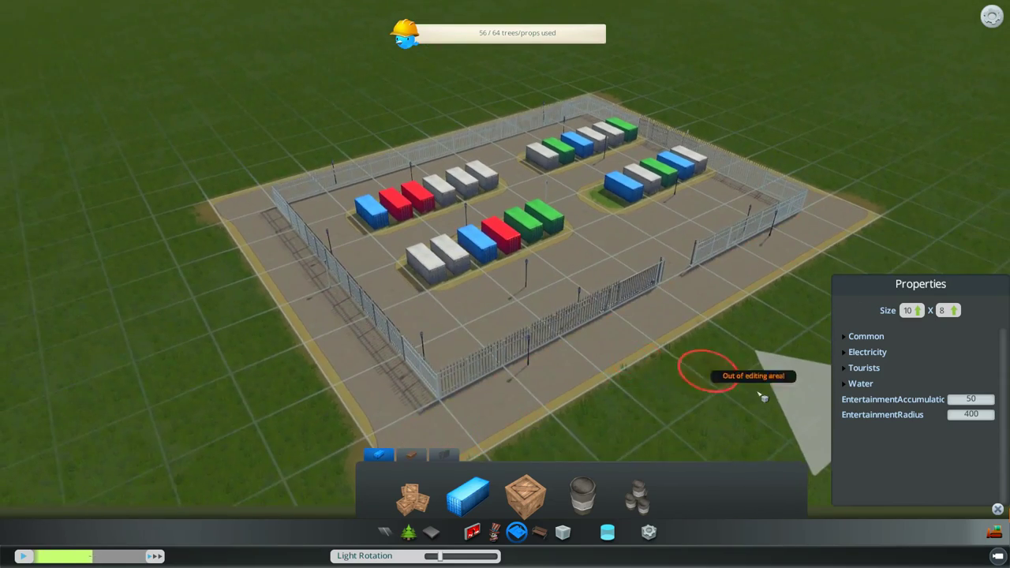
scroll(761, 397, "up", 4)
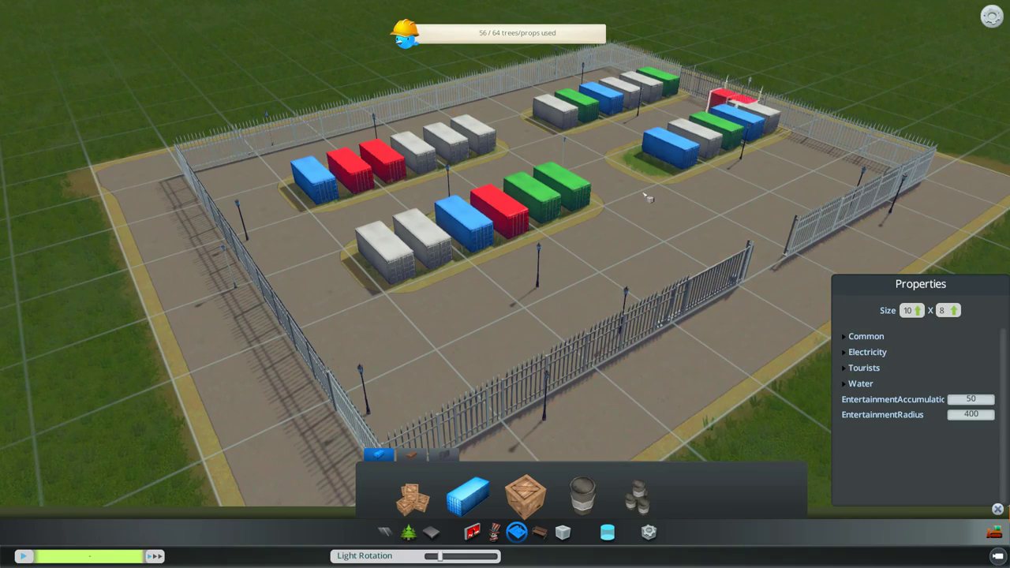
scroll(552, 221, "up", 5)
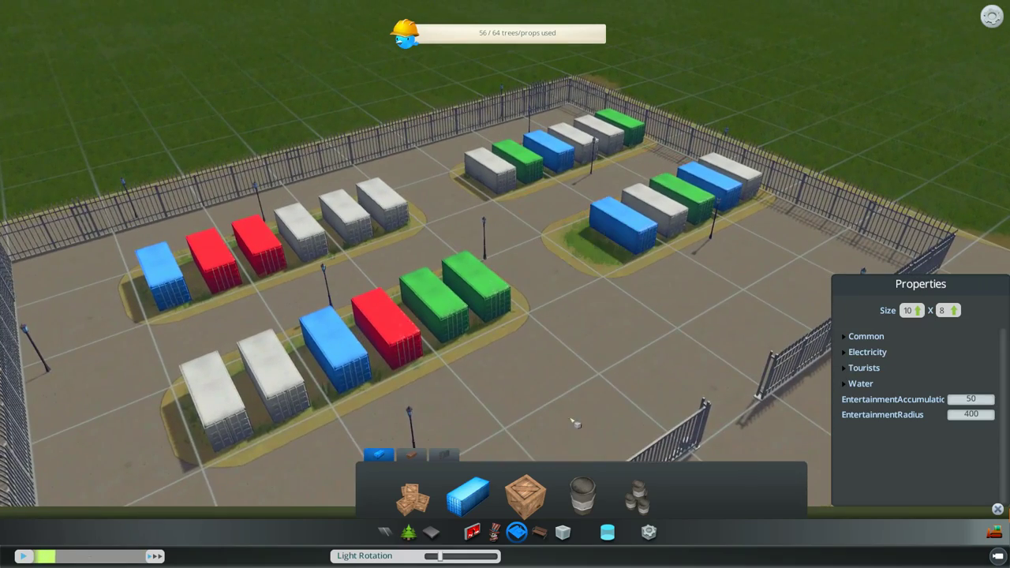
scroll(687, 338, "down", 3)
scroll(440, 188, "up", 3)
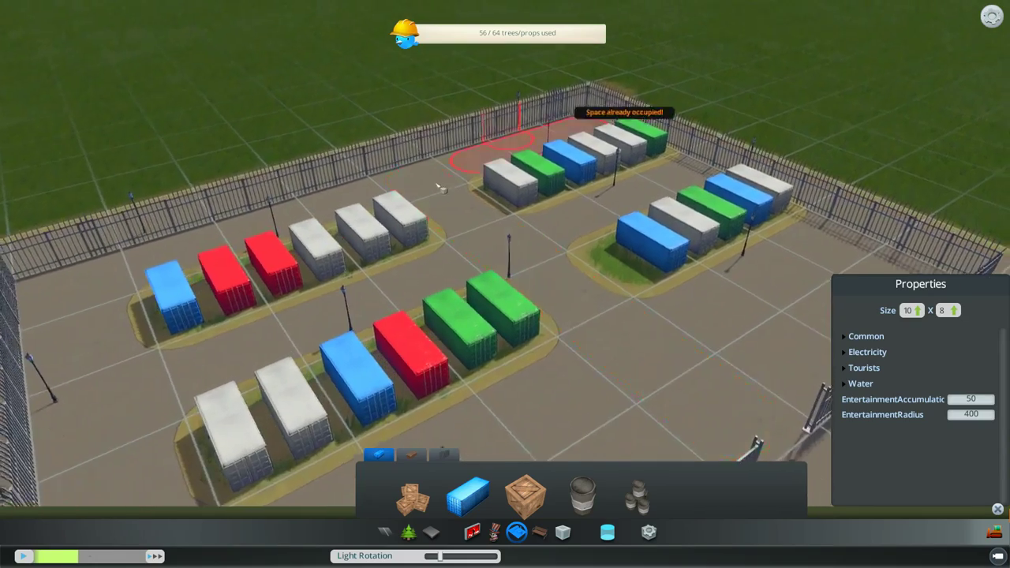
scroll(633, 383, "up", 4)
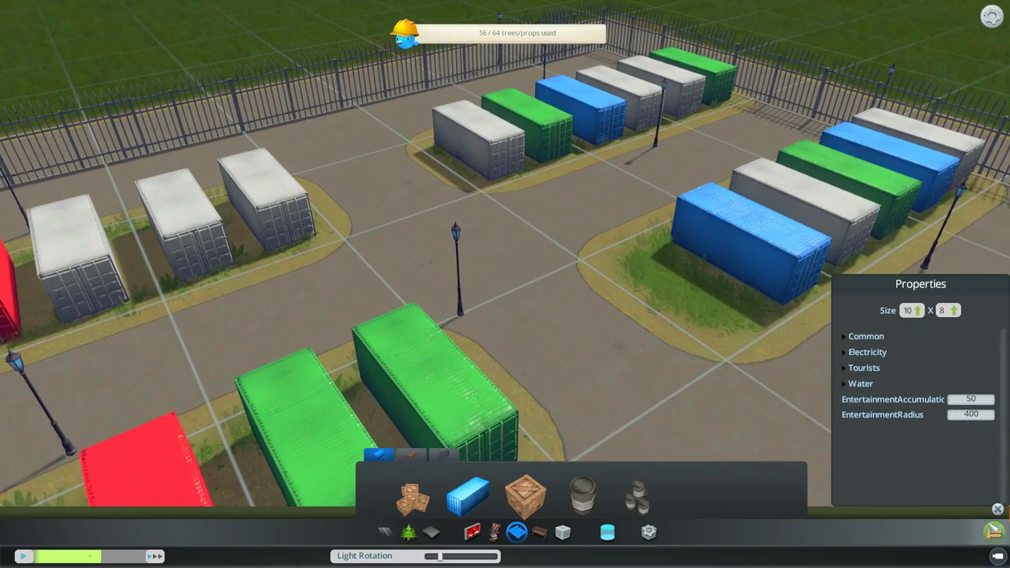
- Bulldoze the white container at the back of the lot
key("b")
key("w")
left_click(506, 196)
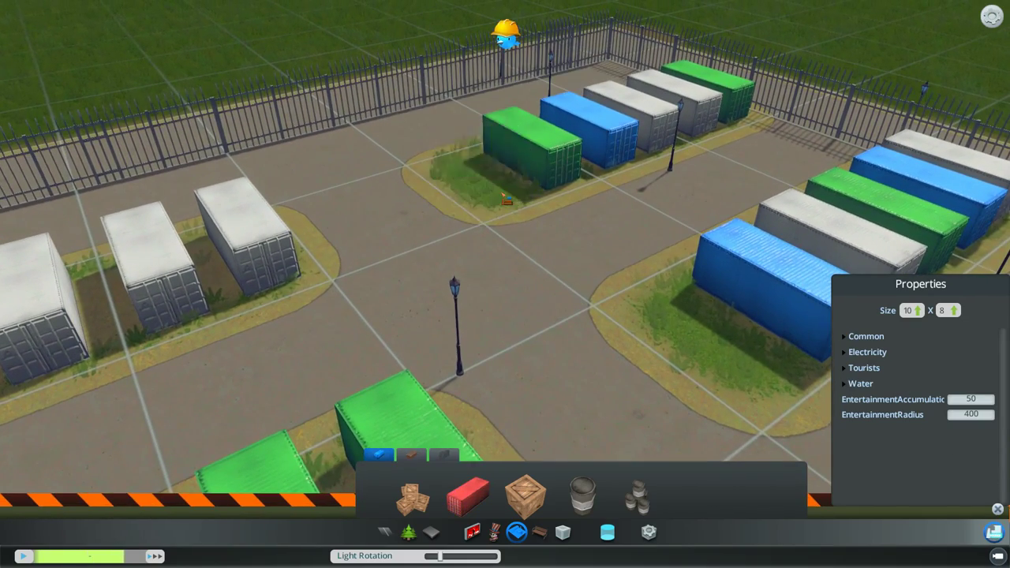
key("s")
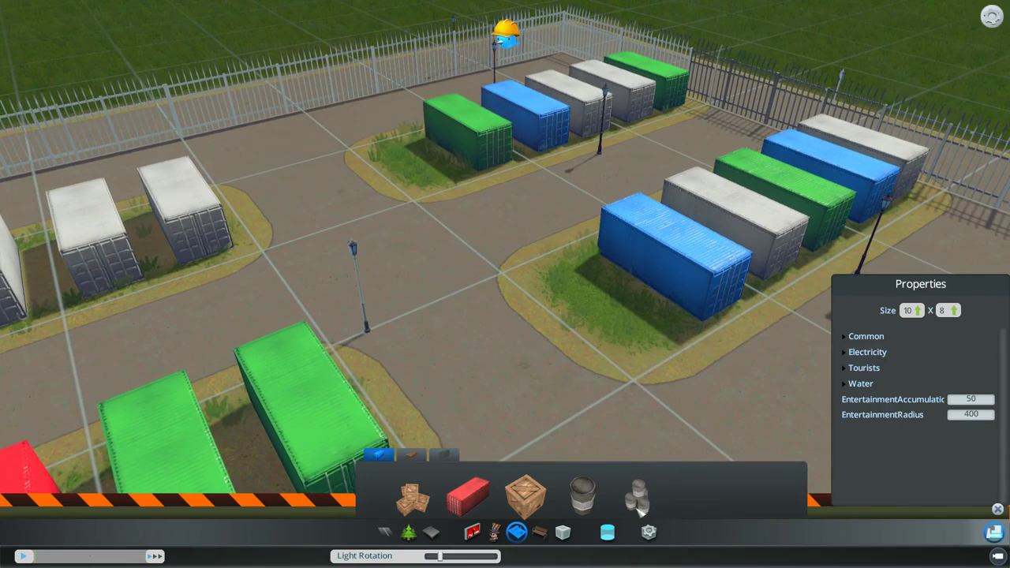
- Place a barrels prop beside the front blue container
left_click(637, 503)
key("w")
key("d")
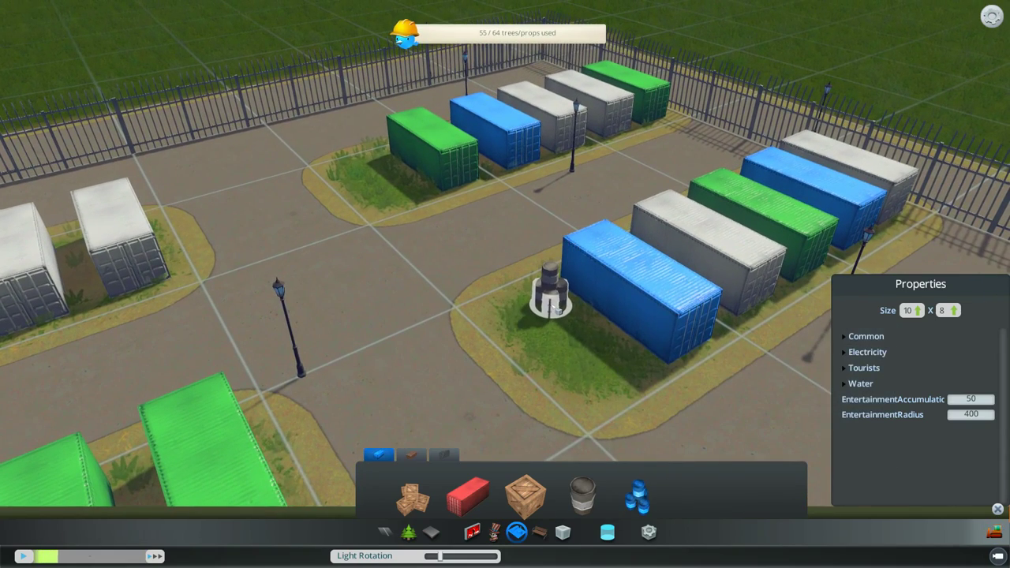
left_click(548, 293)
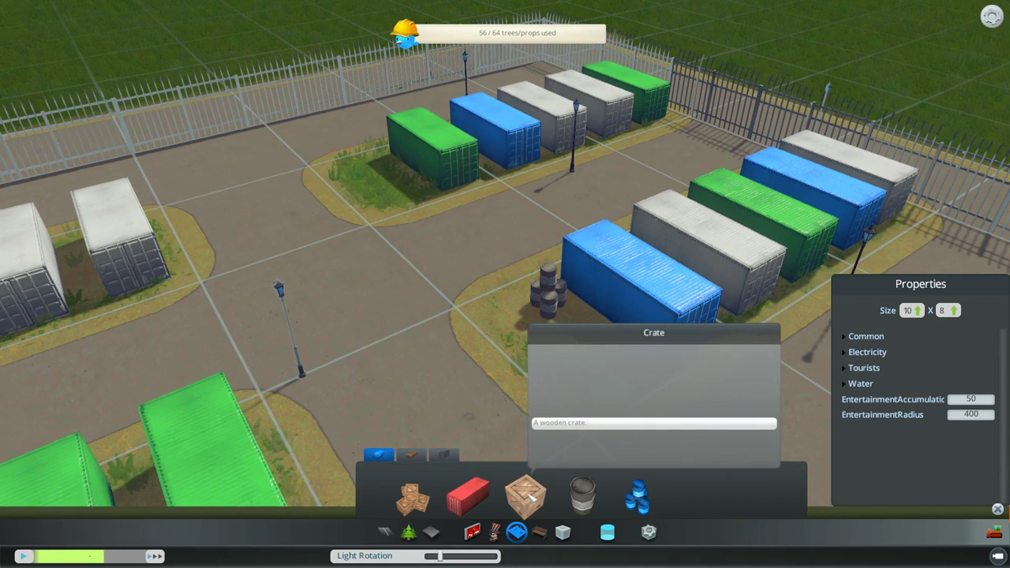
- Add a crate pile, a single crate and two barrels beside the back green container
left_click(412, 497)
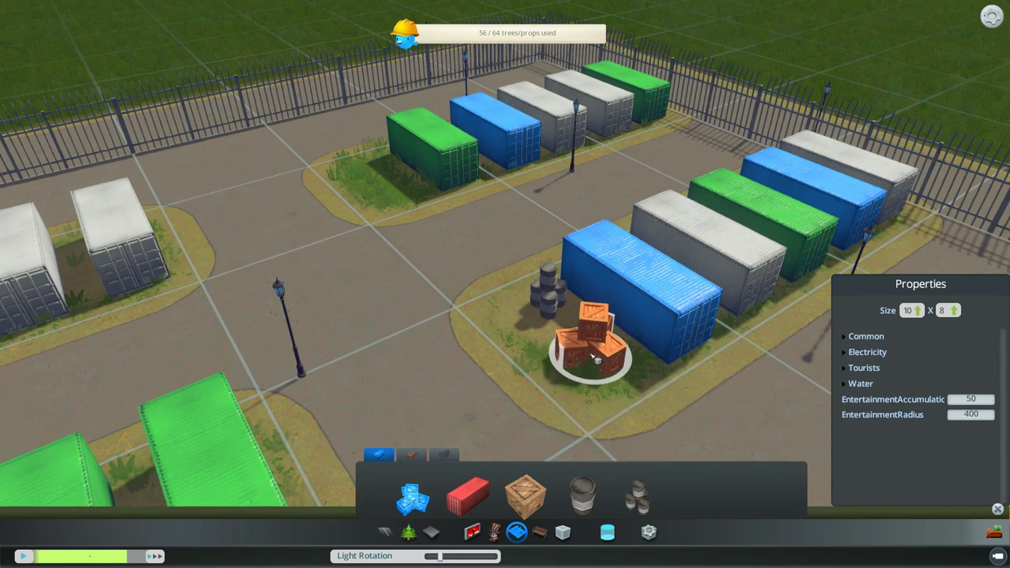
key("w")
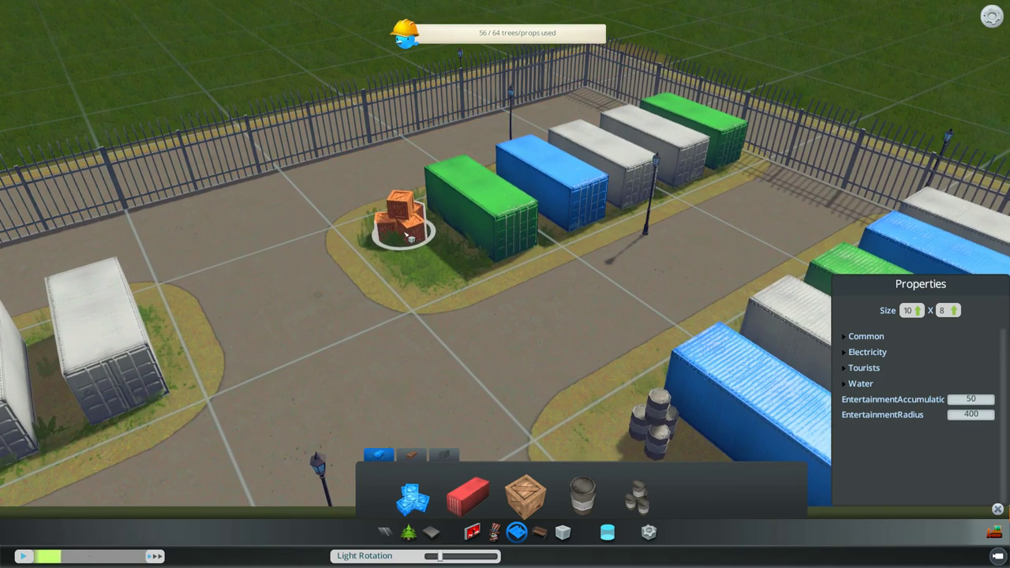
left_click(410, 235)
key("s")
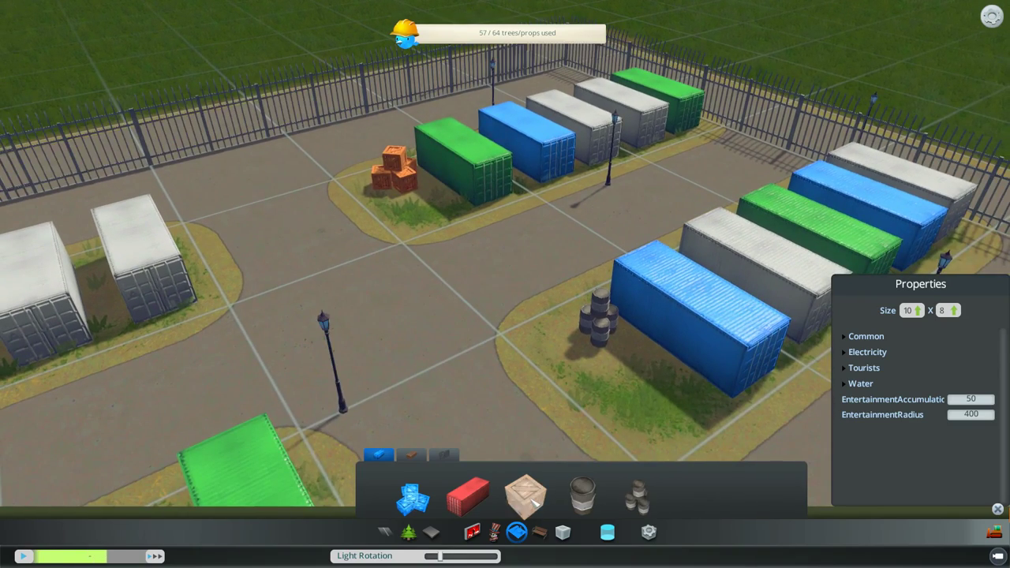
left_click(526, 496)
key("w")
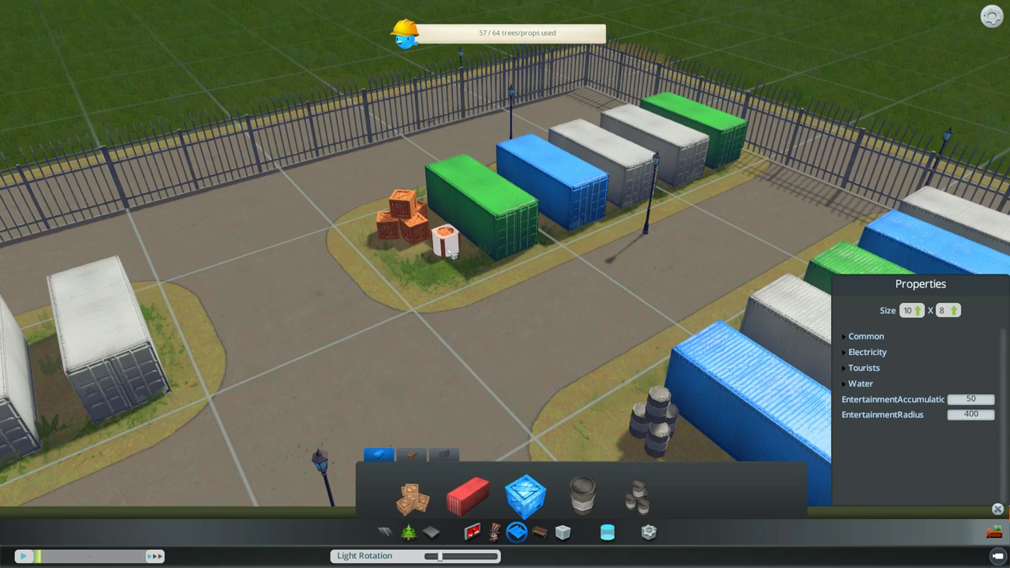
left_click(449, 252)
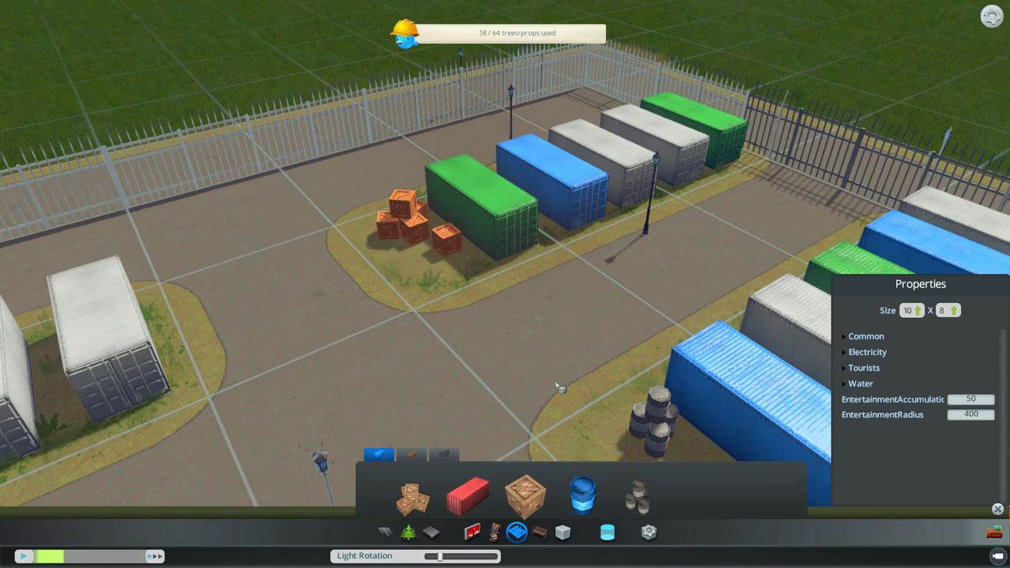
left_click(412, 266)
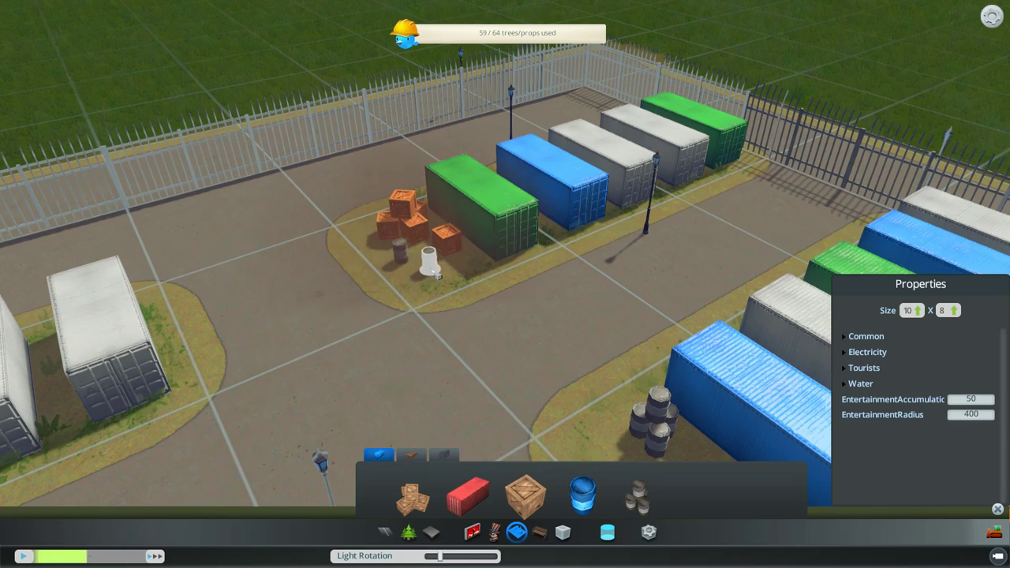
left_click(425, 261)
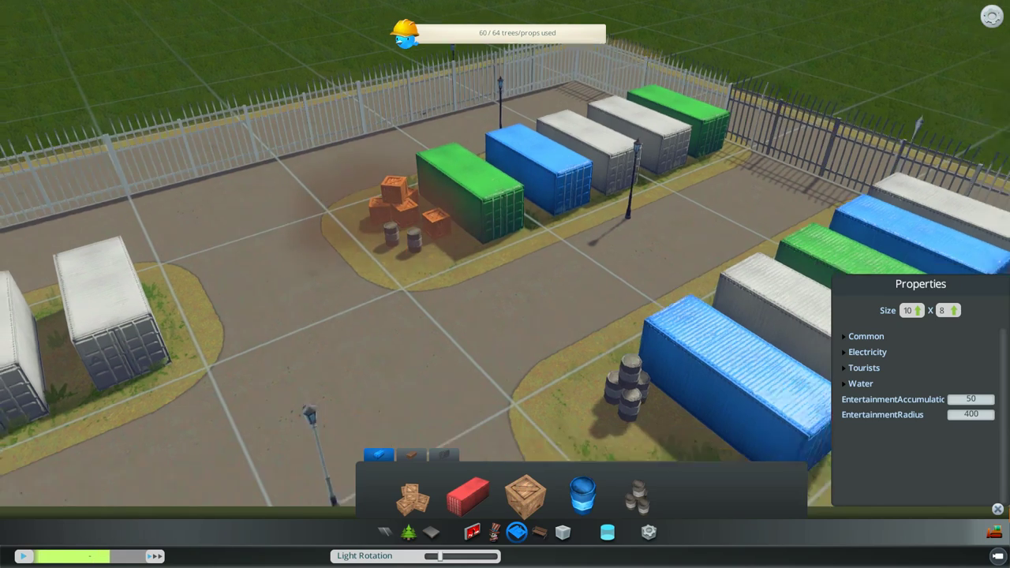
key("s")
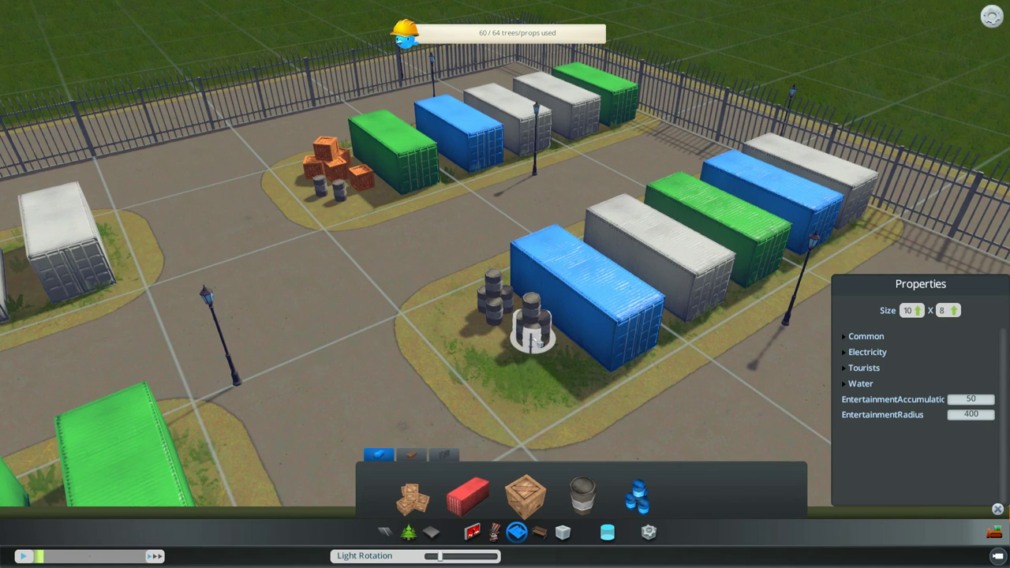
- Add more barrels and a single barrel to the stack by the blue container
left_click(528, 323)
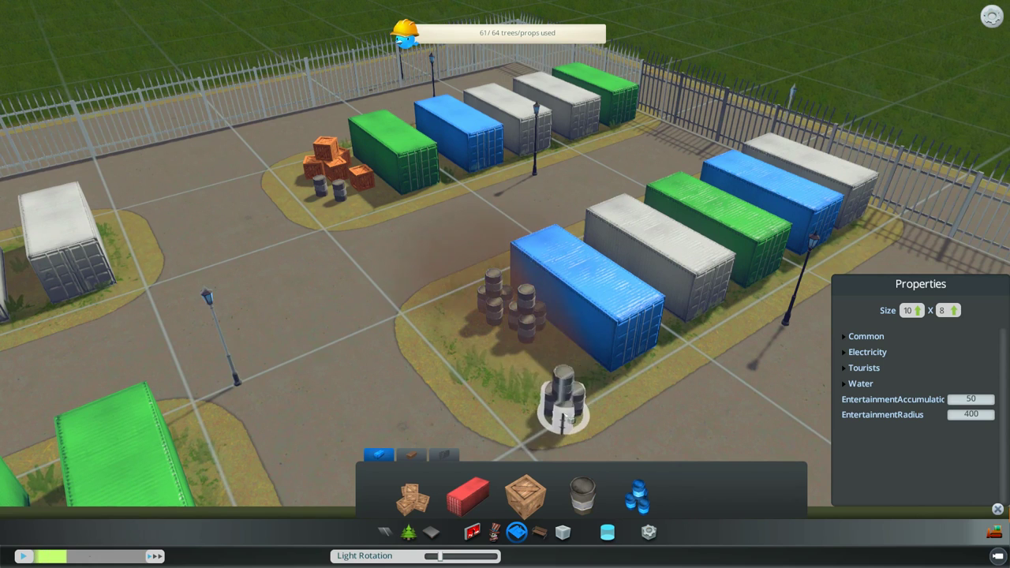
left_click(600, 508)
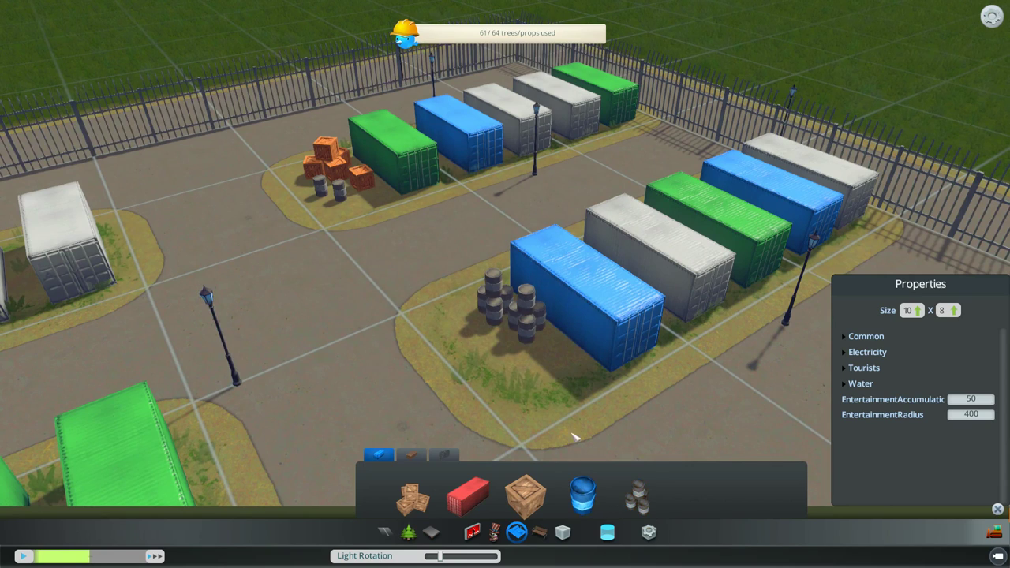
left_click(498, 347)
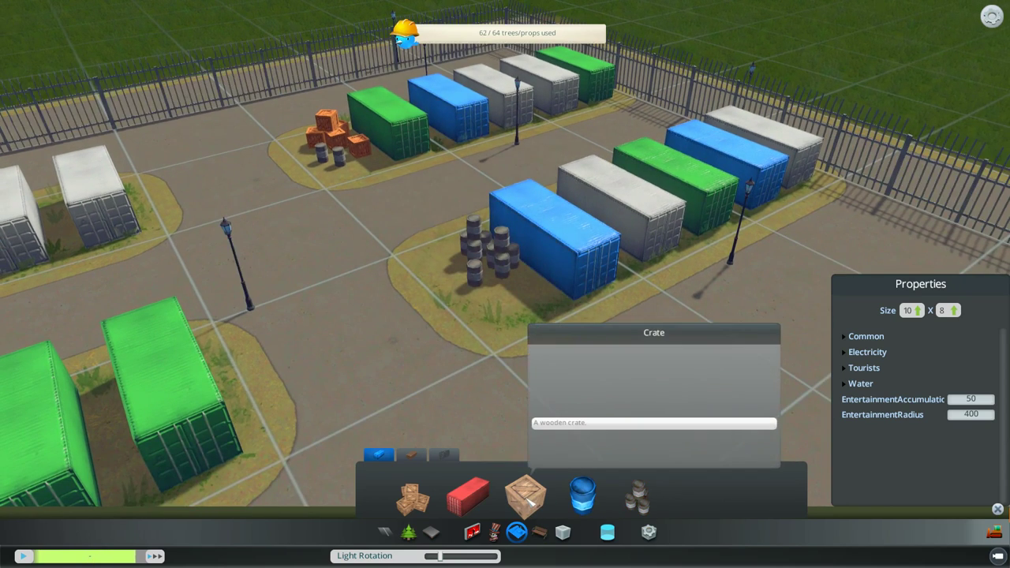
- Place a plank pile from Construction Materials in front of the barrels
left_click(525, 496)
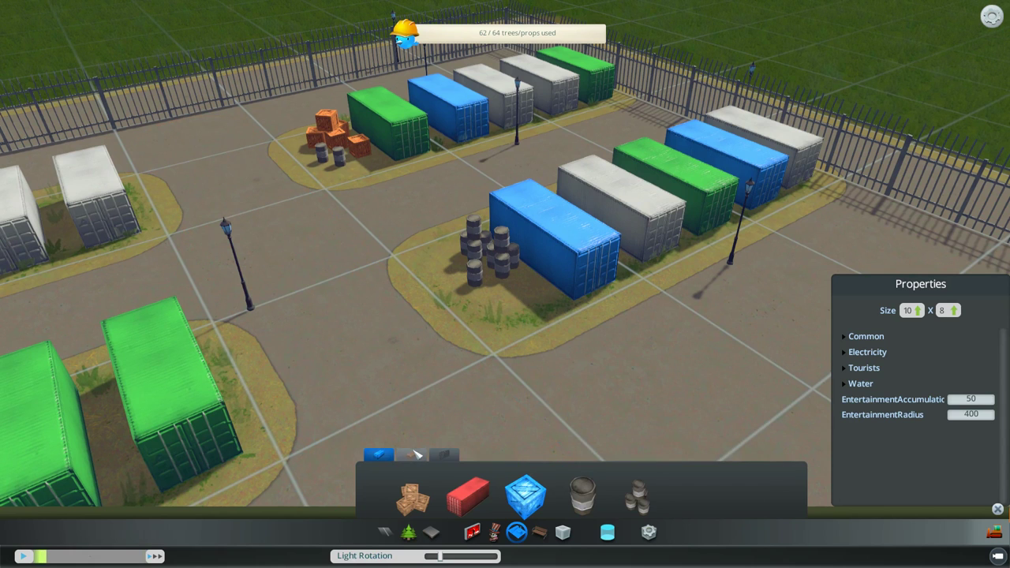
left_click(411, 456)
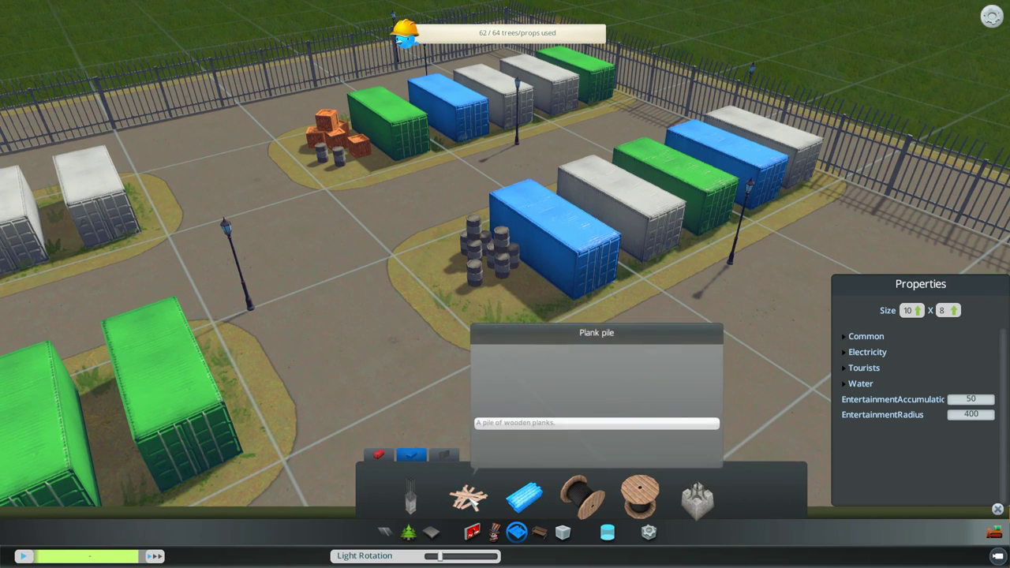
left_click(468, 497)
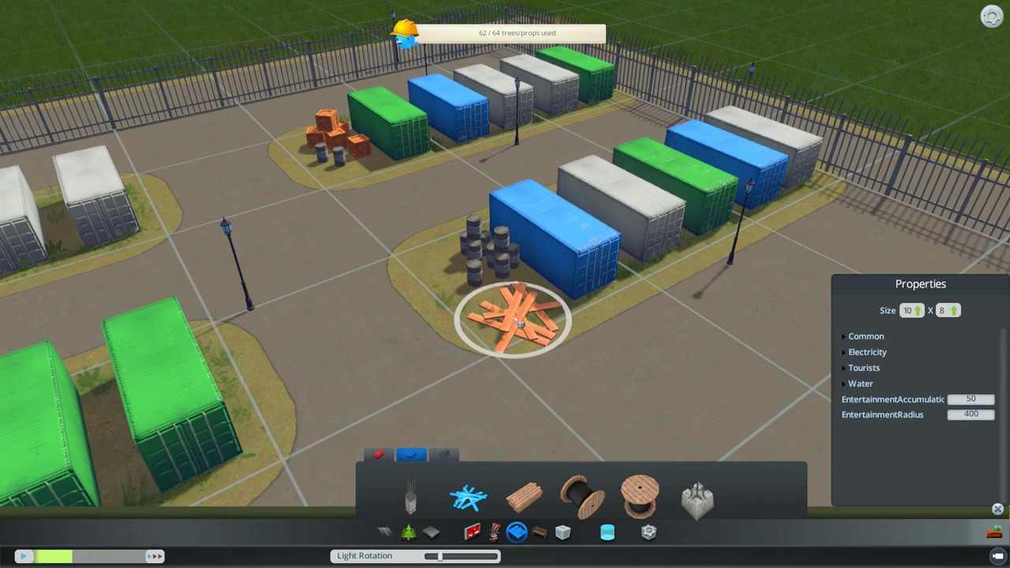
left_click(519, 317)
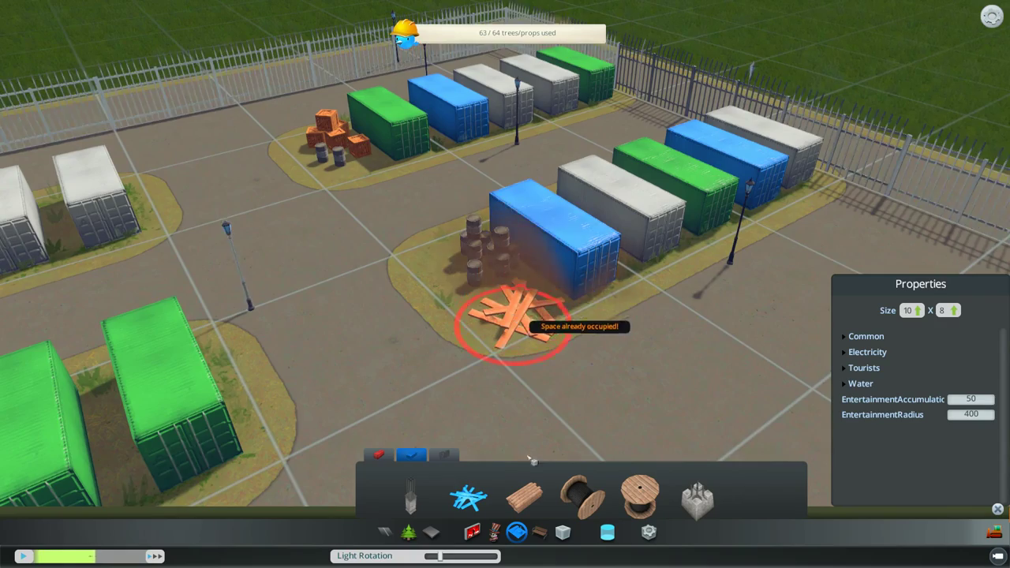
scroll(519, 317, "down", 3)
scroll(532, 360, "down", 6)
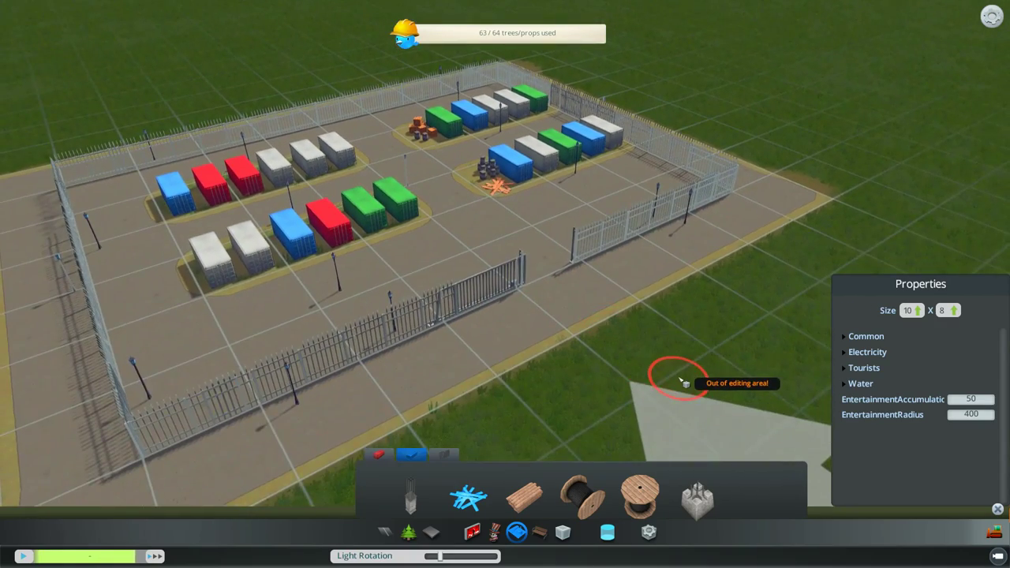
scroll(683, 381, "up", 2)
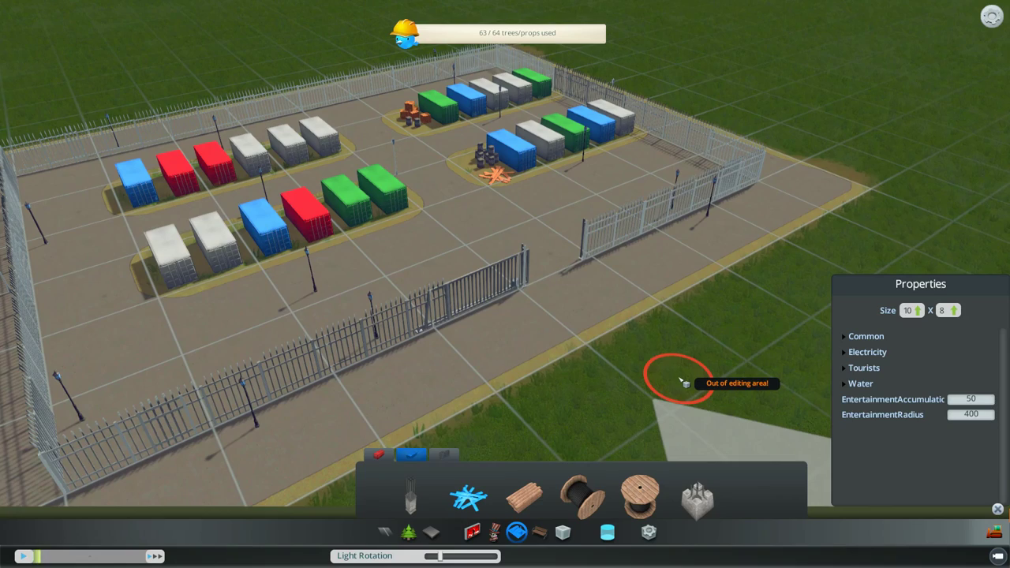
mouse_move(671, 3)
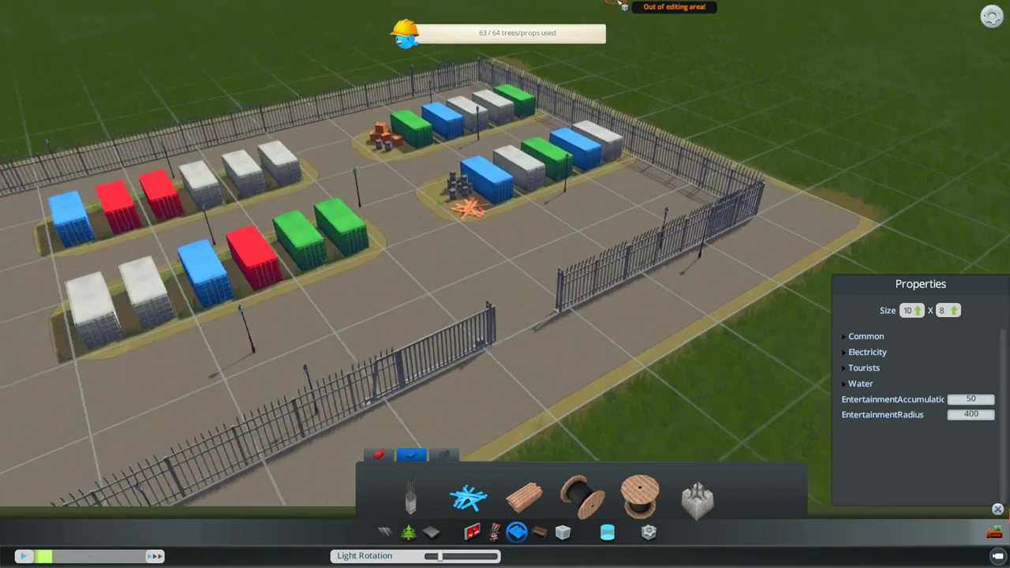
scroll(567, 447, "down", 3)
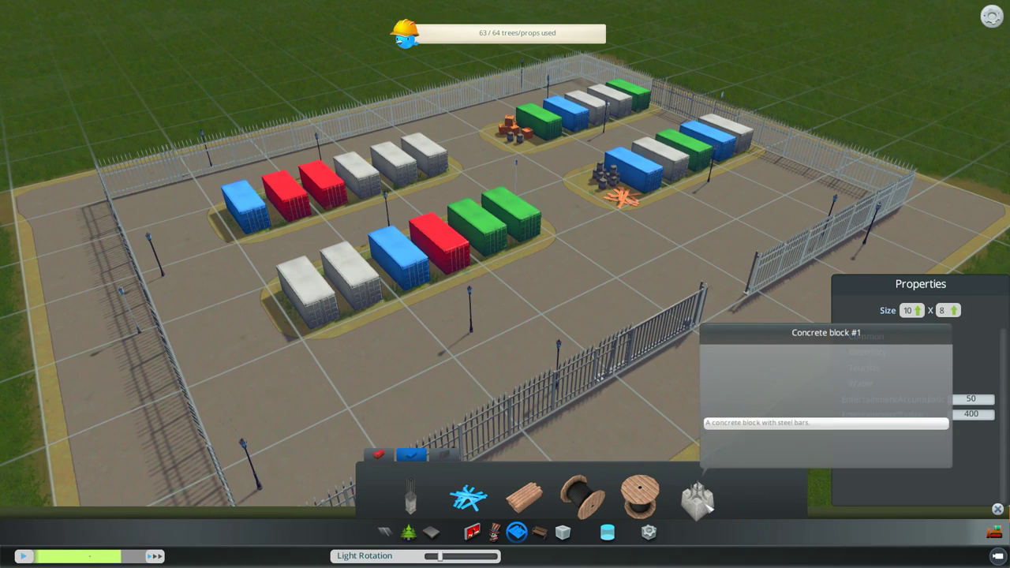
- Place the Concrete block #1 prop beside the barrels, reaching 64 of 64 props
left_click(697, 498)
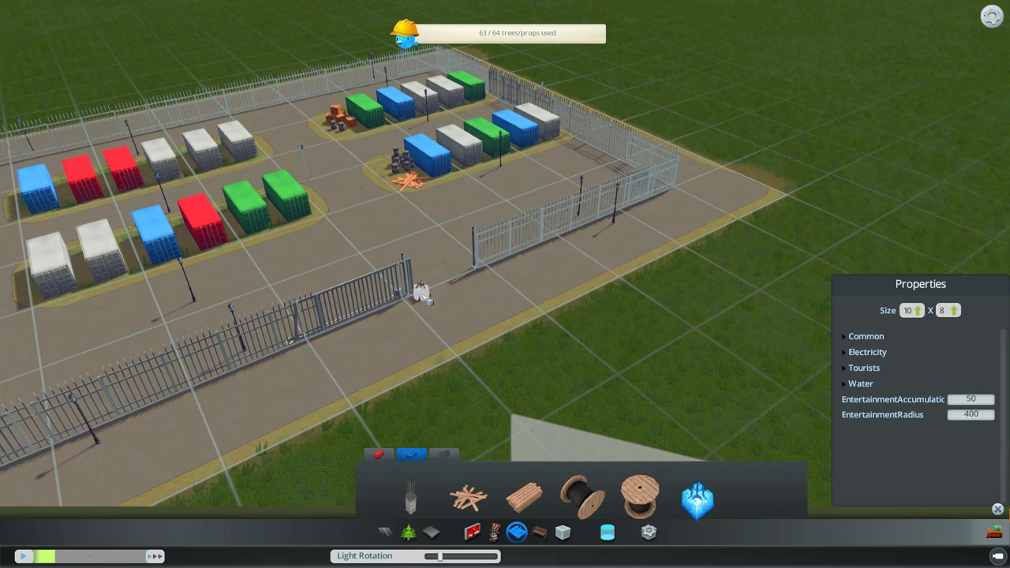
scroll(413, 272, "up", 1)
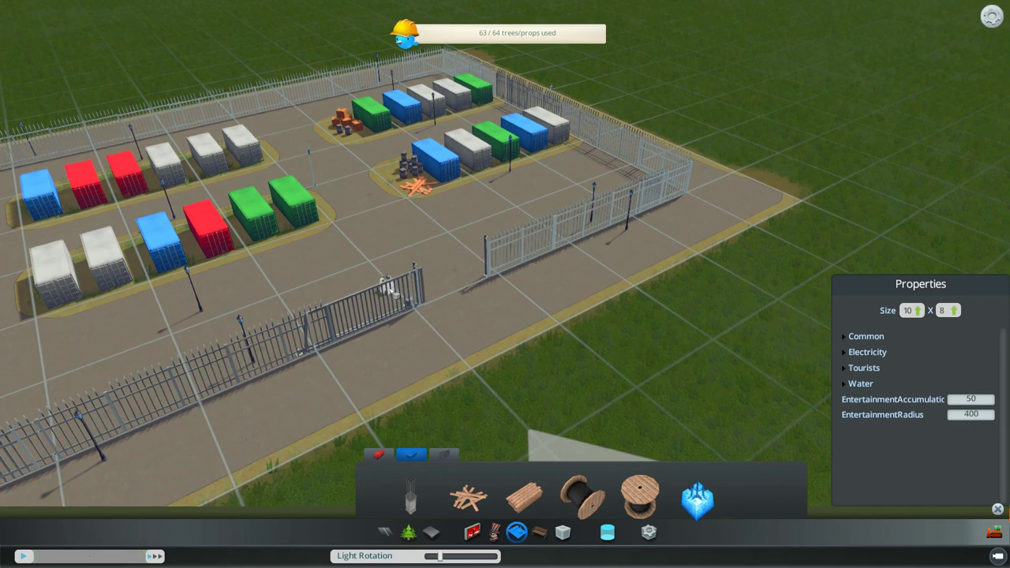
scroll(387, 282, "up", 3)
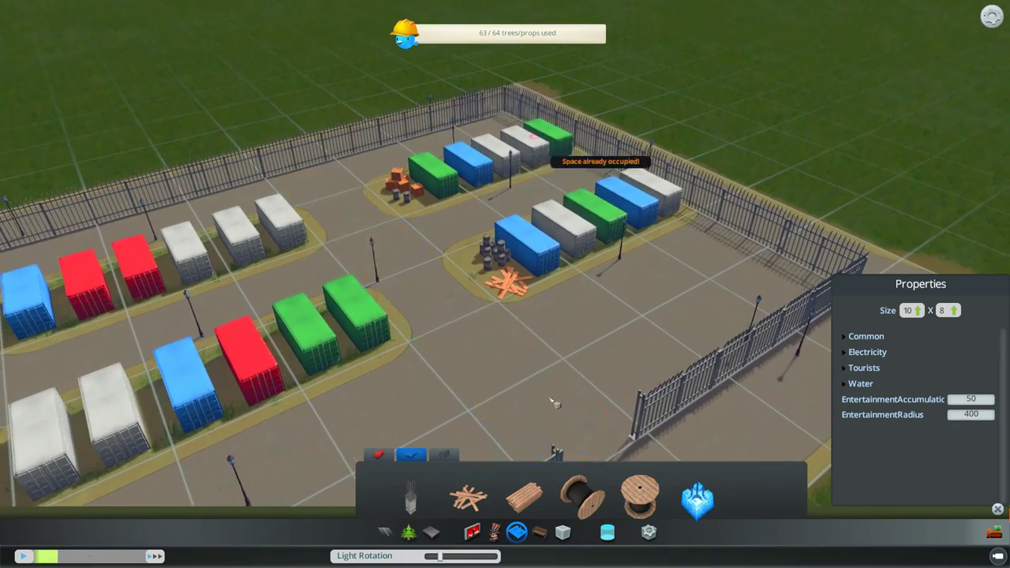
scroll(503, 406, "down", 3)
scroll(474, 237, "up", 4)
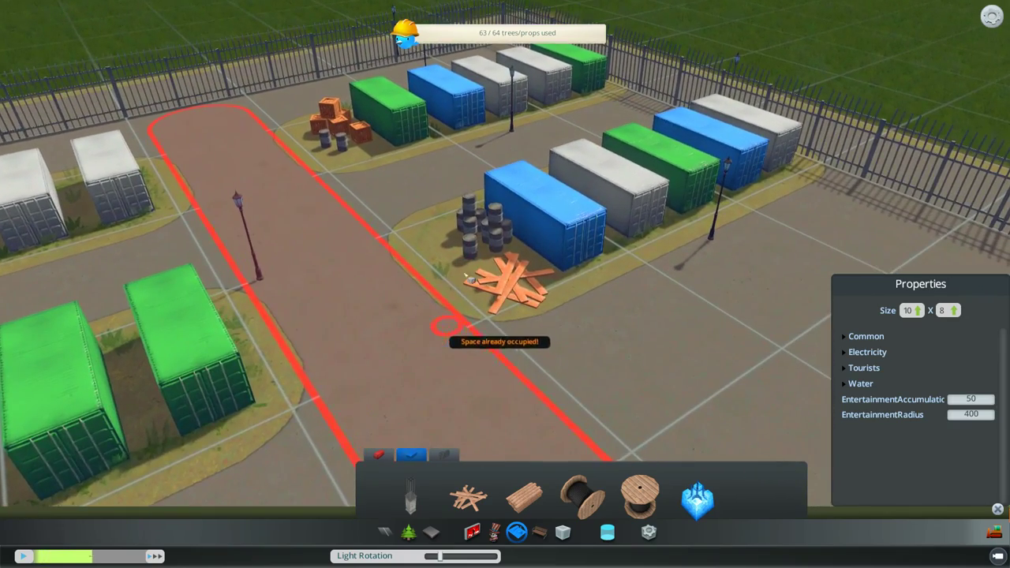
scroll(466, 272, "up", 2)
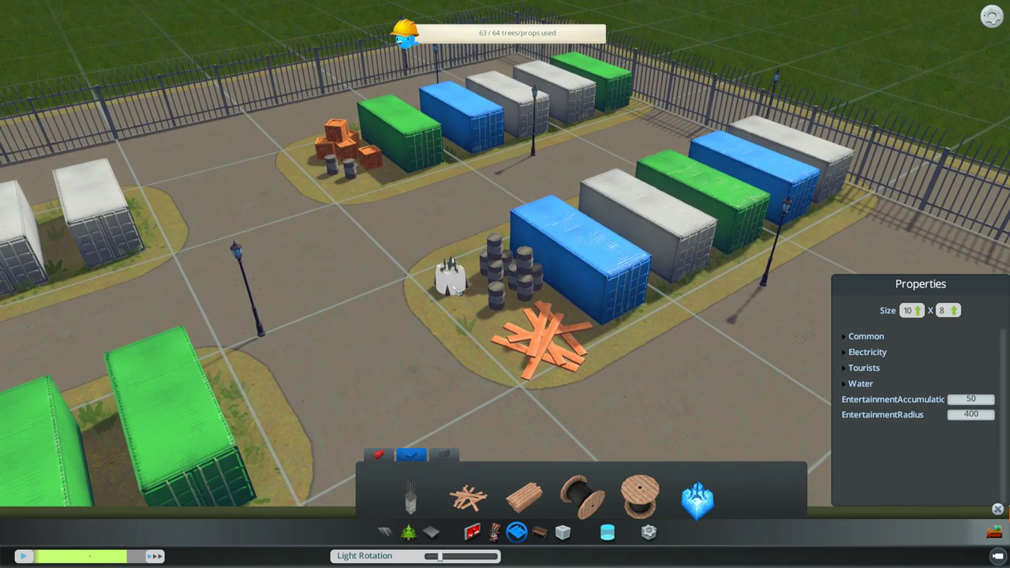
left_click(450, 280)
scroll(489, 379, "down", 3)
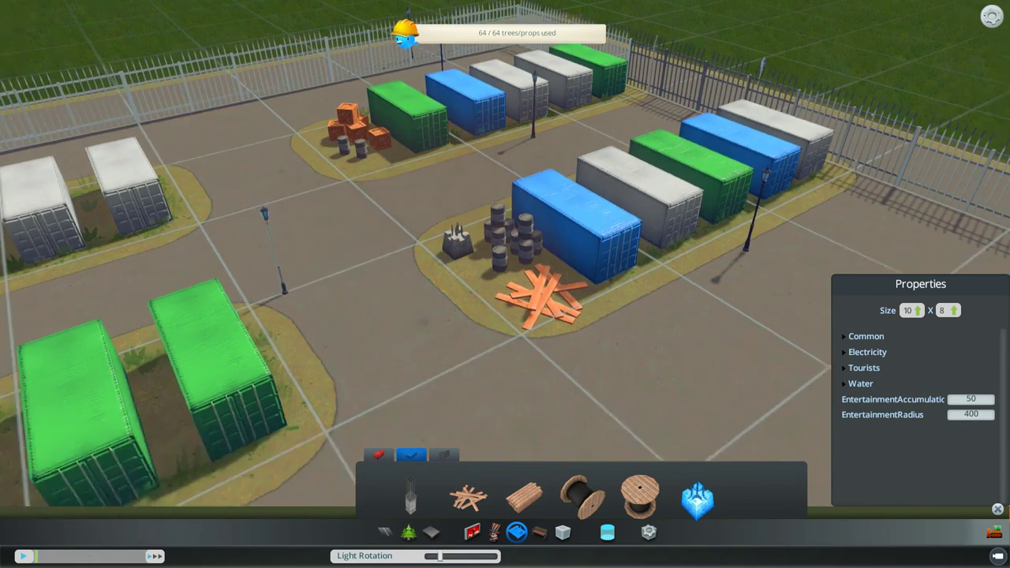
scroll(536, 371, "up", 2)
scroll(541, 372, "down", 5)
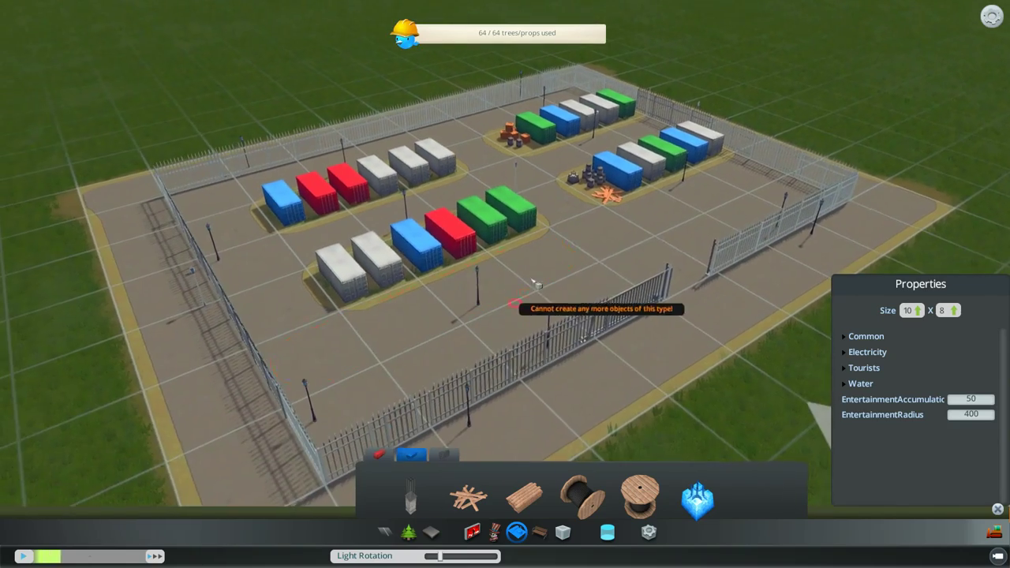
middle_click_drag(563, 168, 661, 357)
- Browse the park props and try the gazebo, then another park prop
scroll(657, 254, "up", 3)
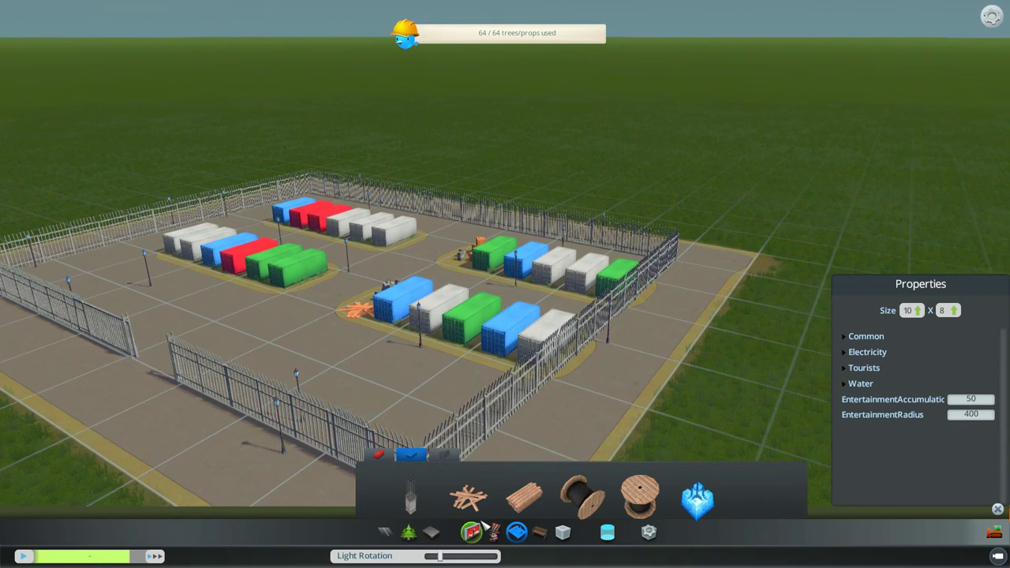
left_click(541, 533)
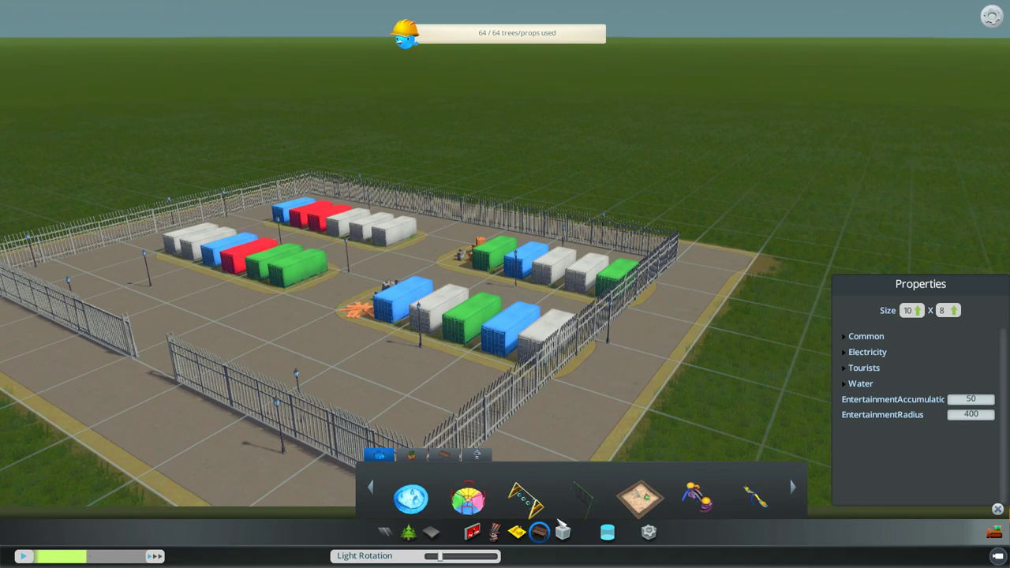
left_click(448, 455)
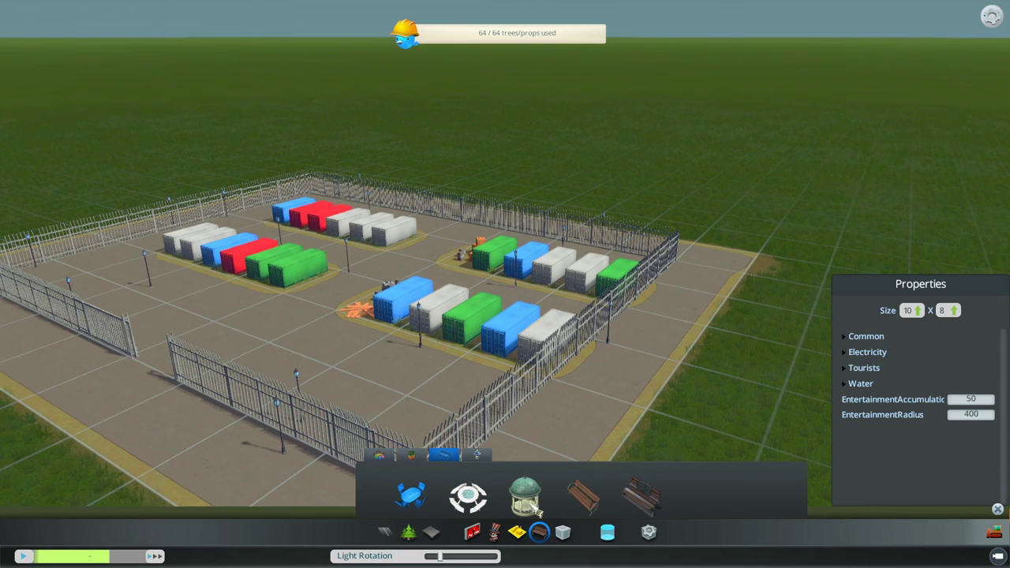
left_click(524, 495)
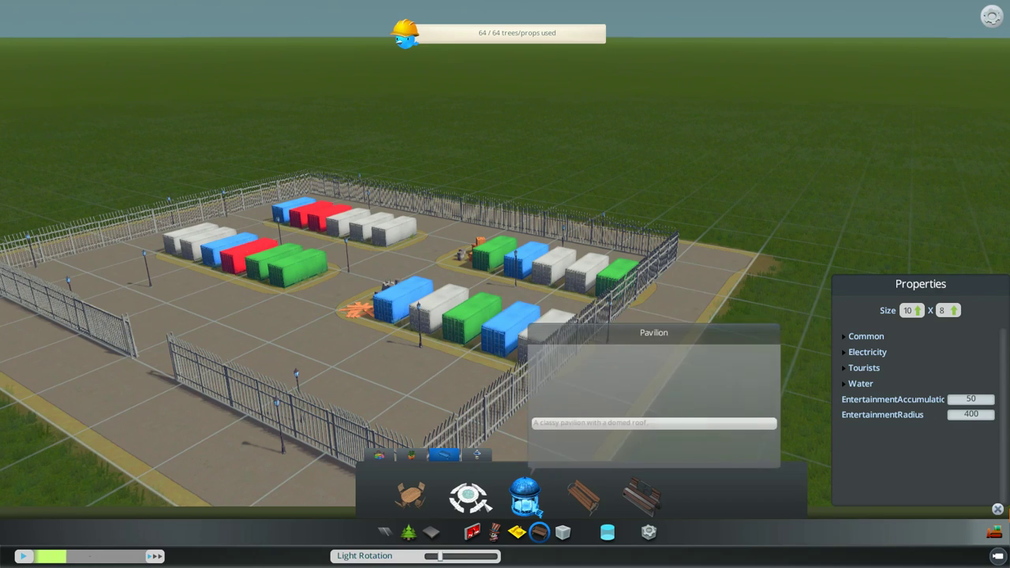
left_click(468, 495)
scroll(350, 412, "down", 5)
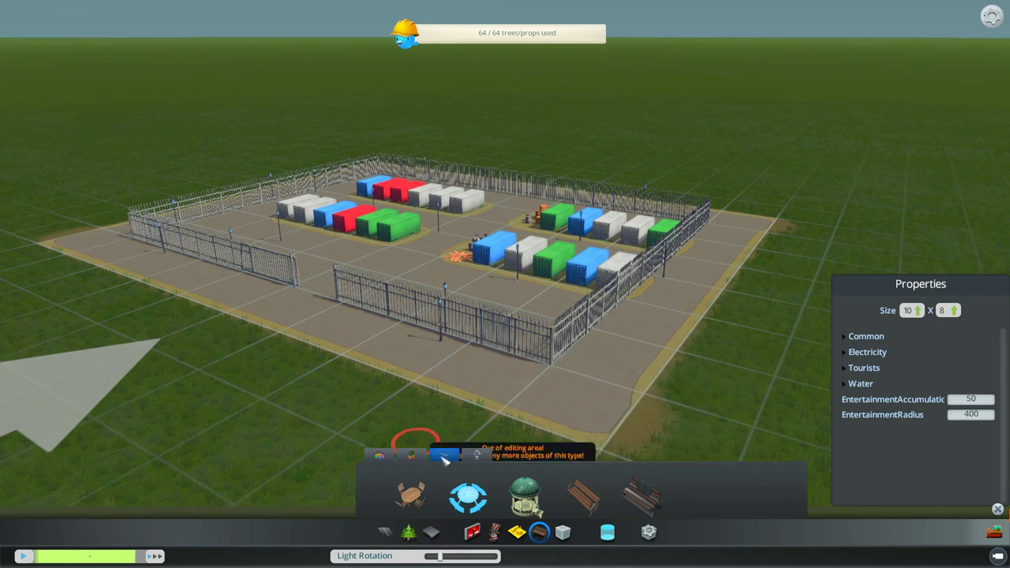
- Browse fountains and plants, then select Trashpile from the bins and trash category
left_click(478, 456)
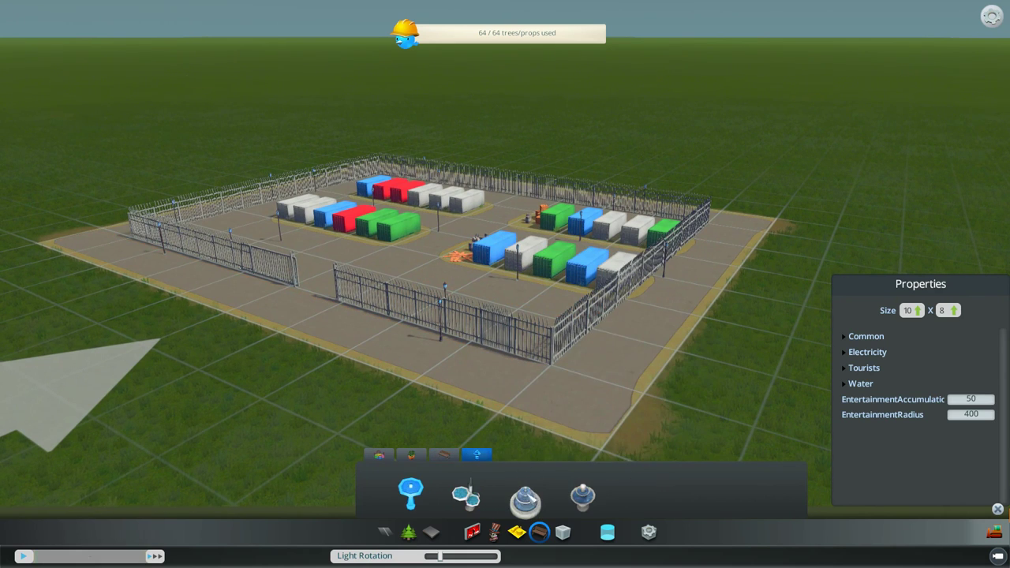
left_click(411, 456)
left_click(564, 532)
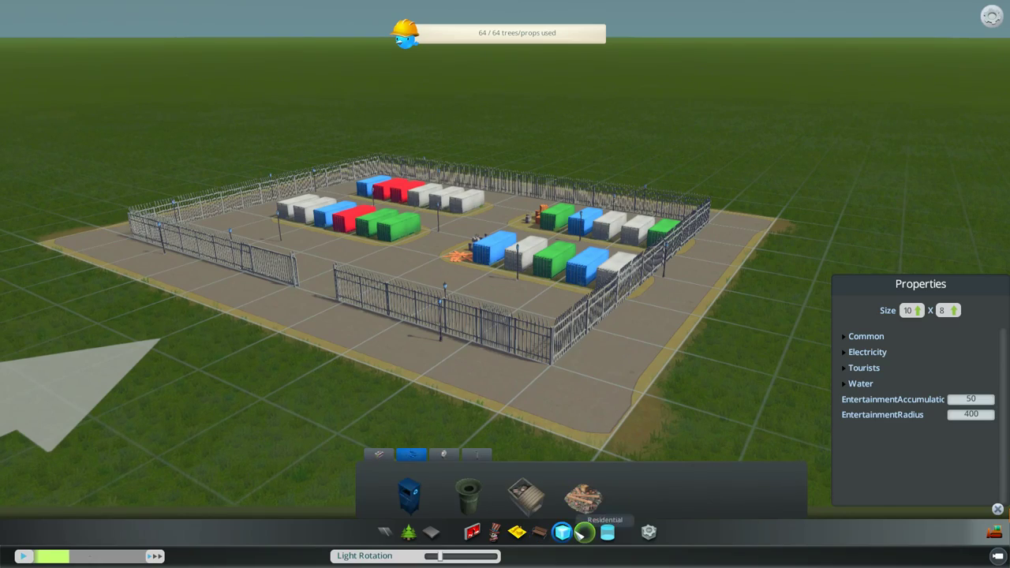
scroll(686, 237, "up", 5)
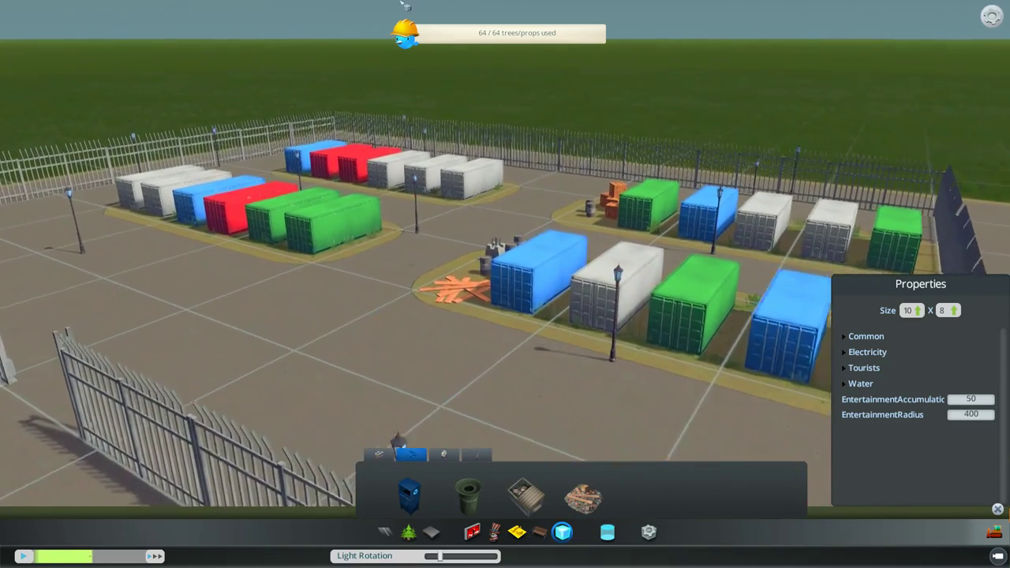
mouse_move(588, 503)
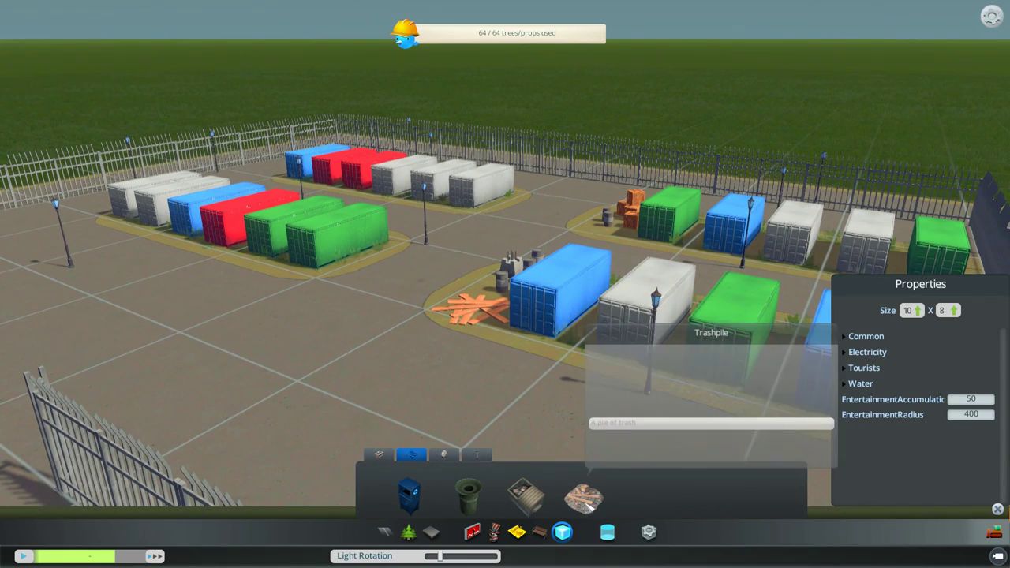
scroll(552, 315, "up", 3)
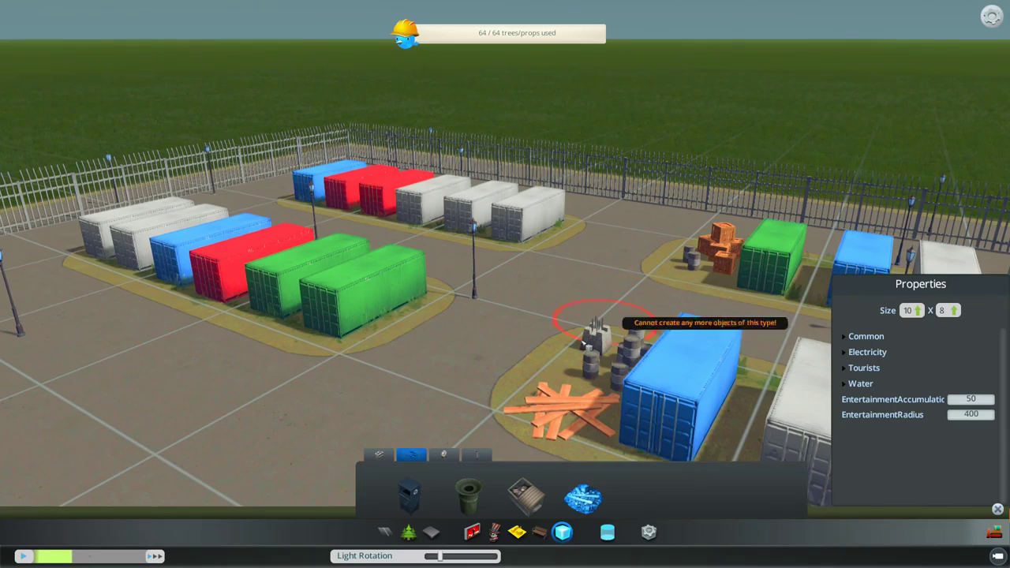
- Bulldoze the orange plank pile by the barrels and put the trash pile there
middle_click_drag(517, 363, 509, 288)
mouse_move(23, 315)
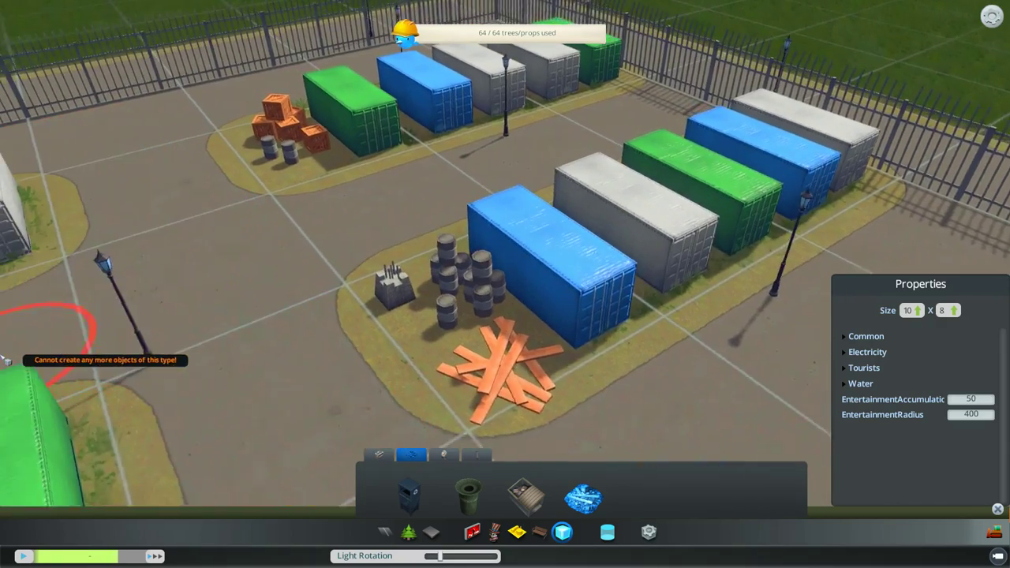
key("b")
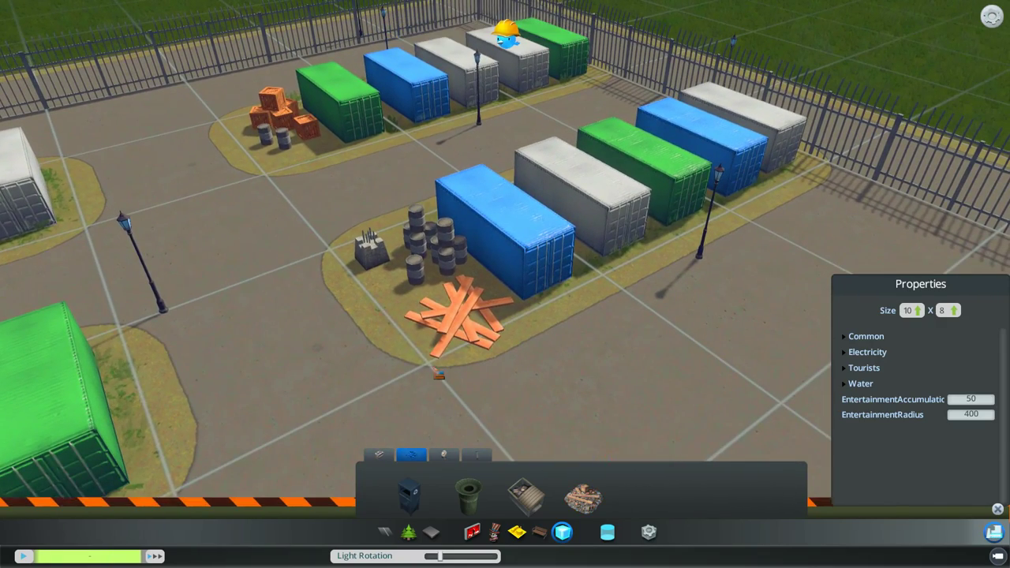
left_click(455, 321)
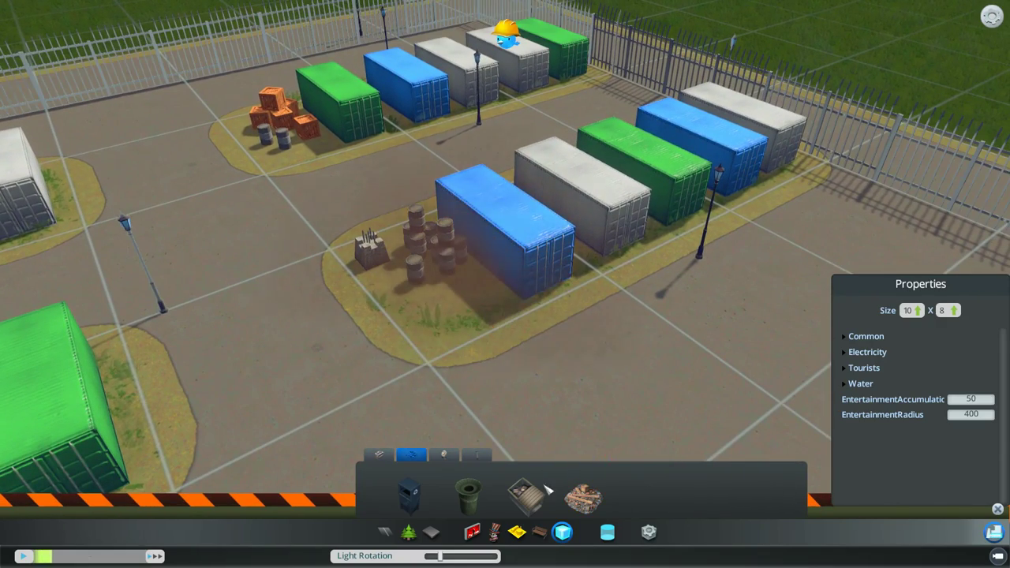
key("b")
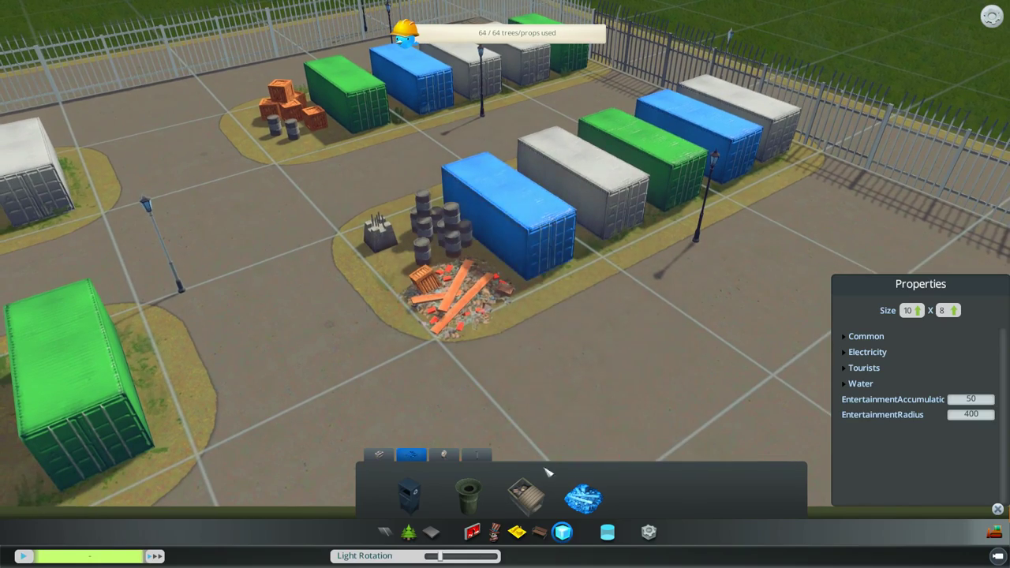
scroll(586, 308, "down", 5)
key("s")
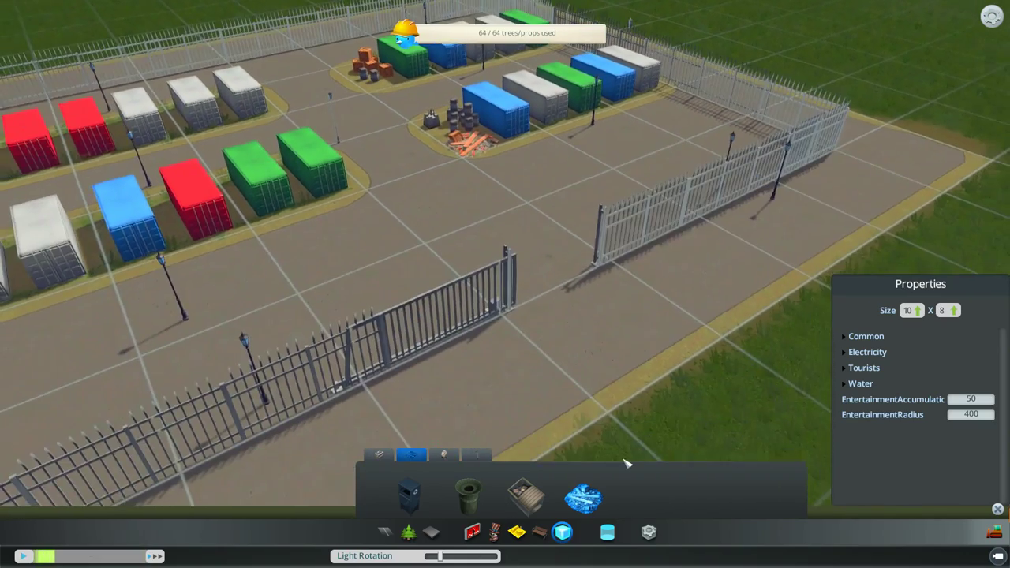
left_click(997, 508)
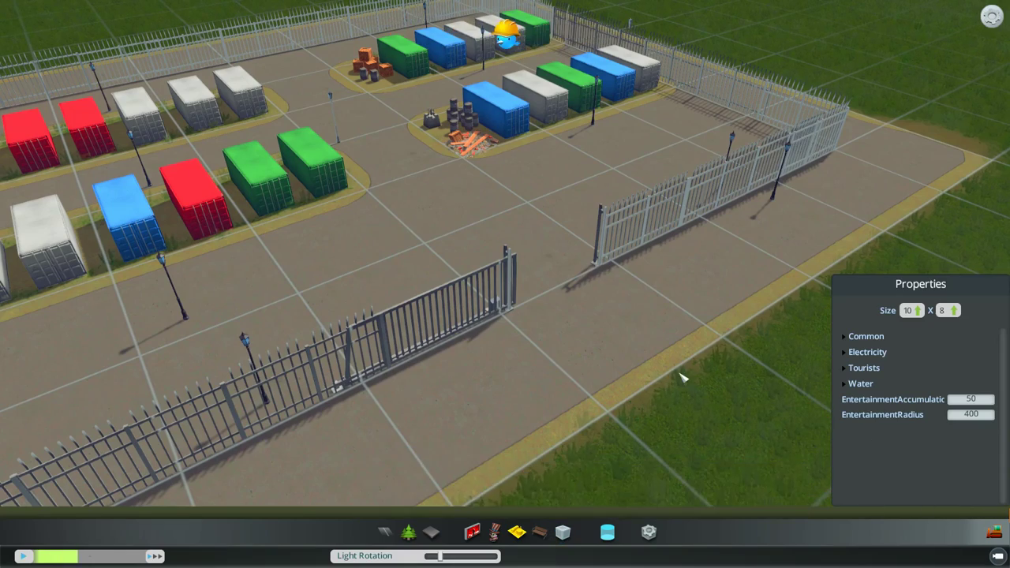
- Frame the whole fenced 10×8 yard and capture the asset thumbnail snapshot
scroll(683, 379, "down", 10)
key("q")
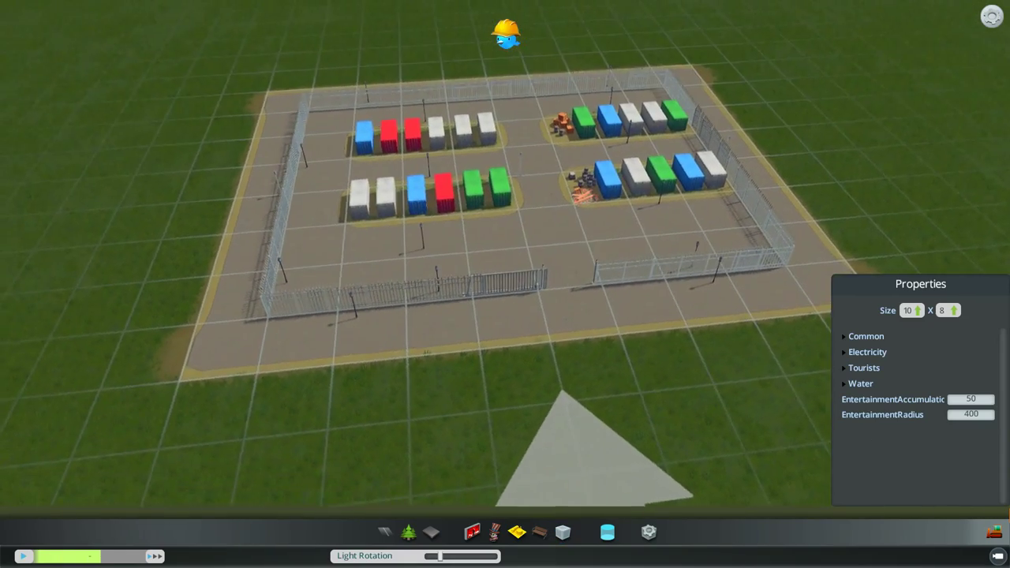
scroll(499, 355, "up", 4)
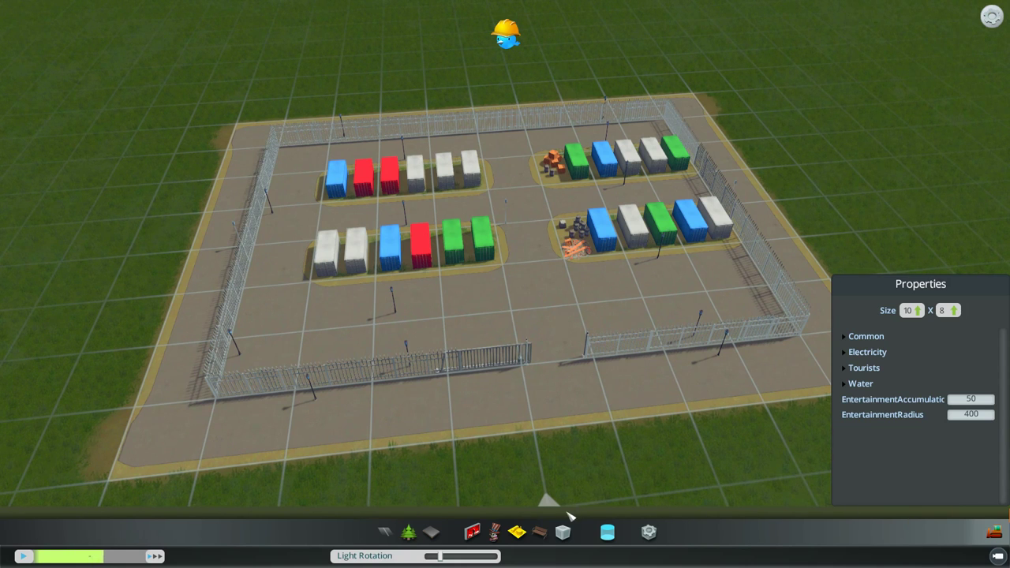
left_click(648, 533)
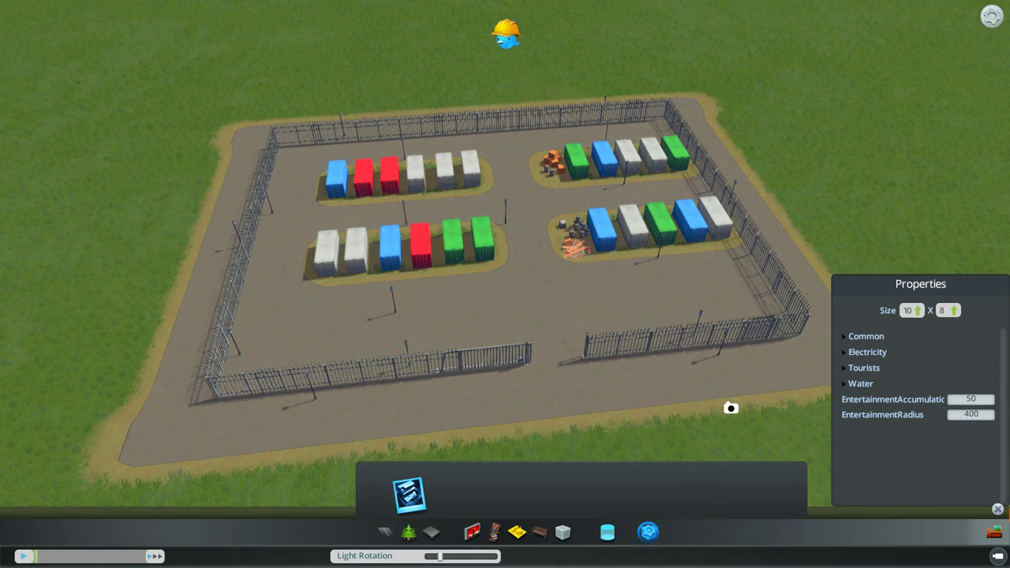
scroll(699, 377, "up", 3)
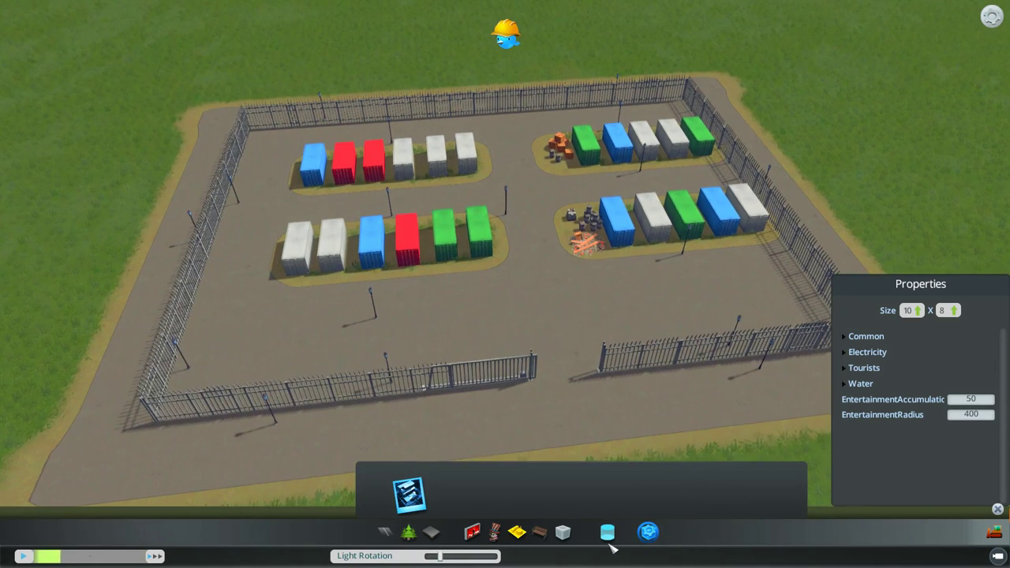
scroll(615, 437, "down", 2)
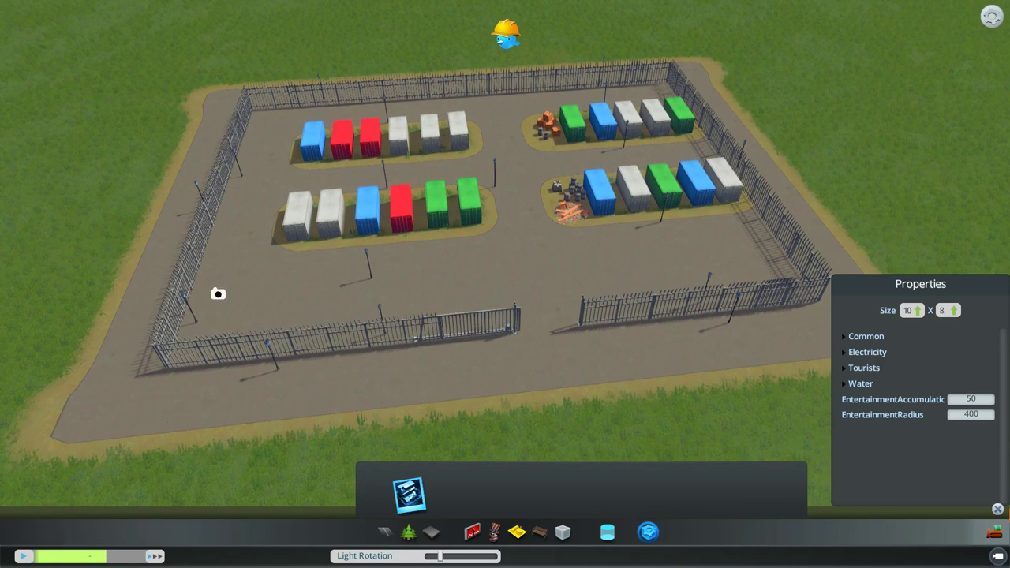
mouse_move(0, 293)
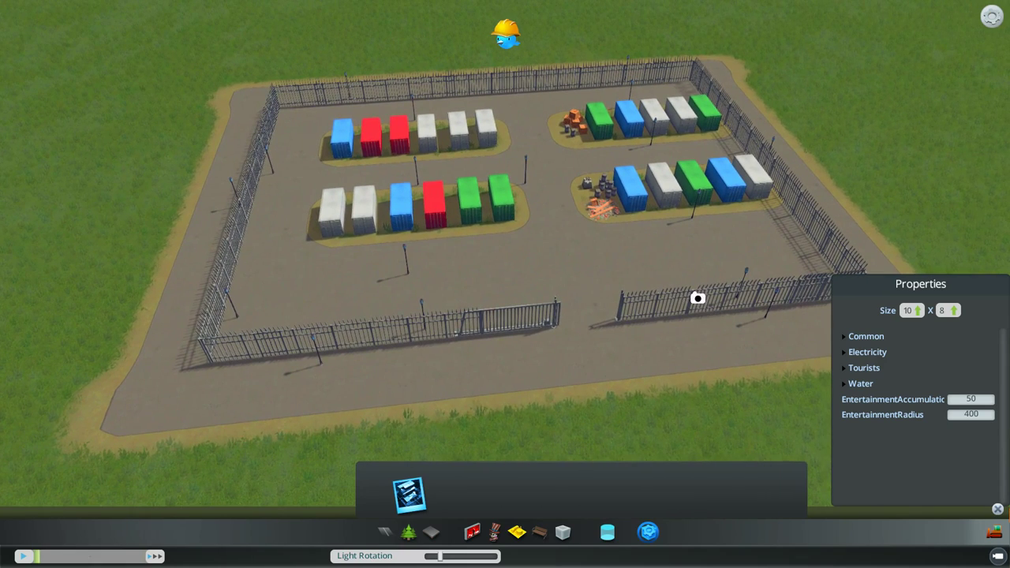
scroll(655, 185, "up", 2)
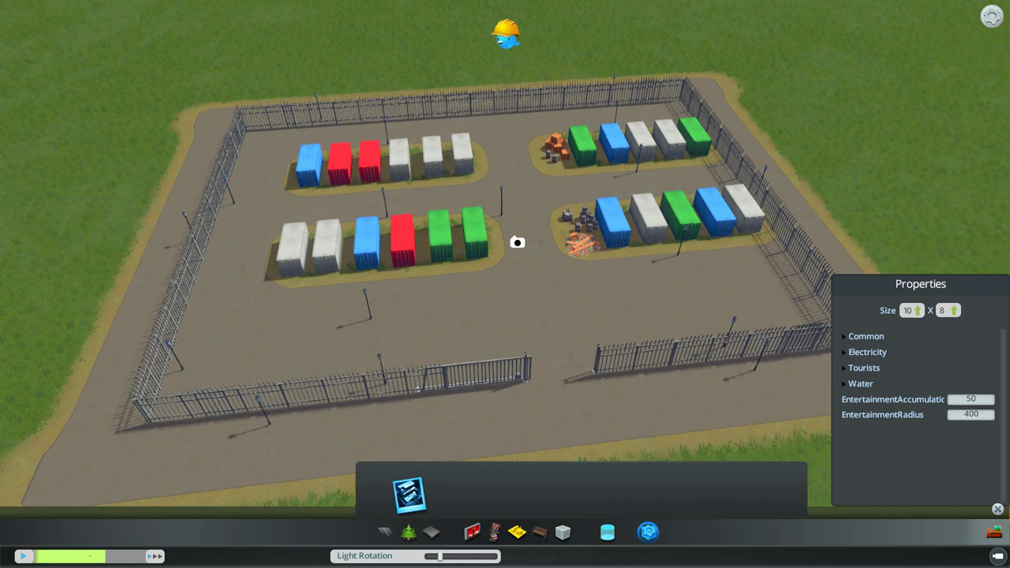
right_click(517, 242)
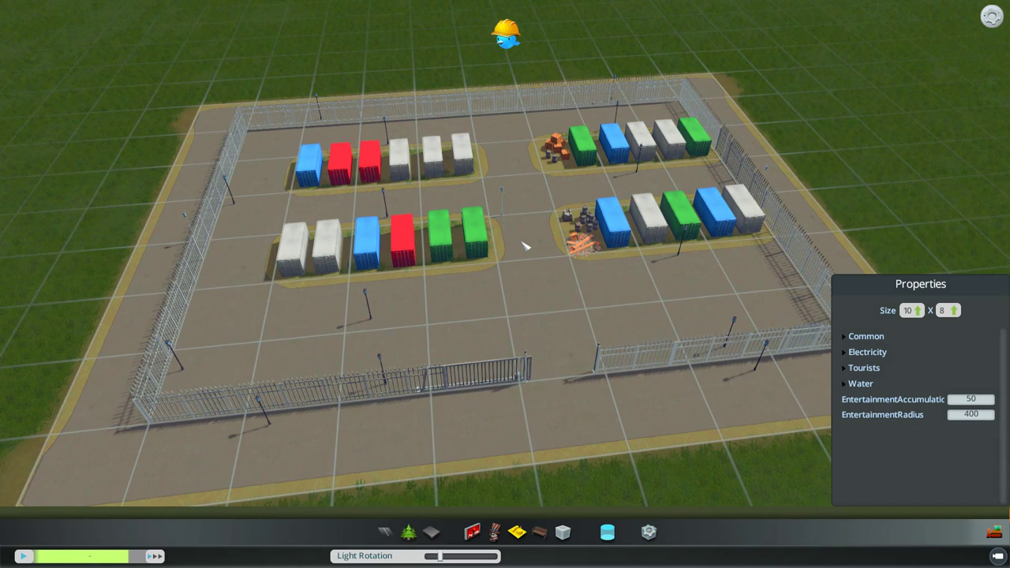
- Save the asset from the pause menu under the container yard file and asset names
key("Escape")
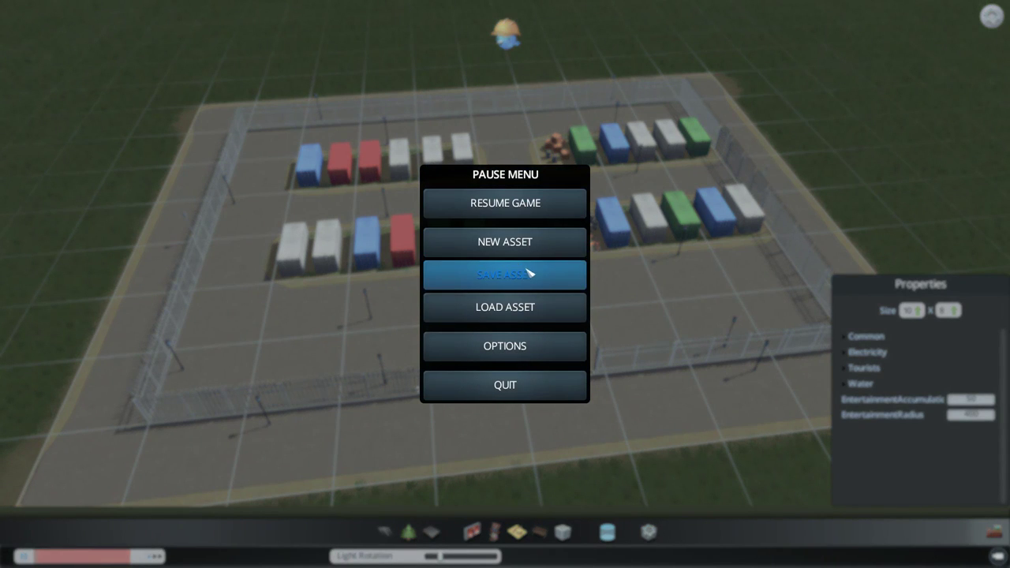
left_click(522, 277)
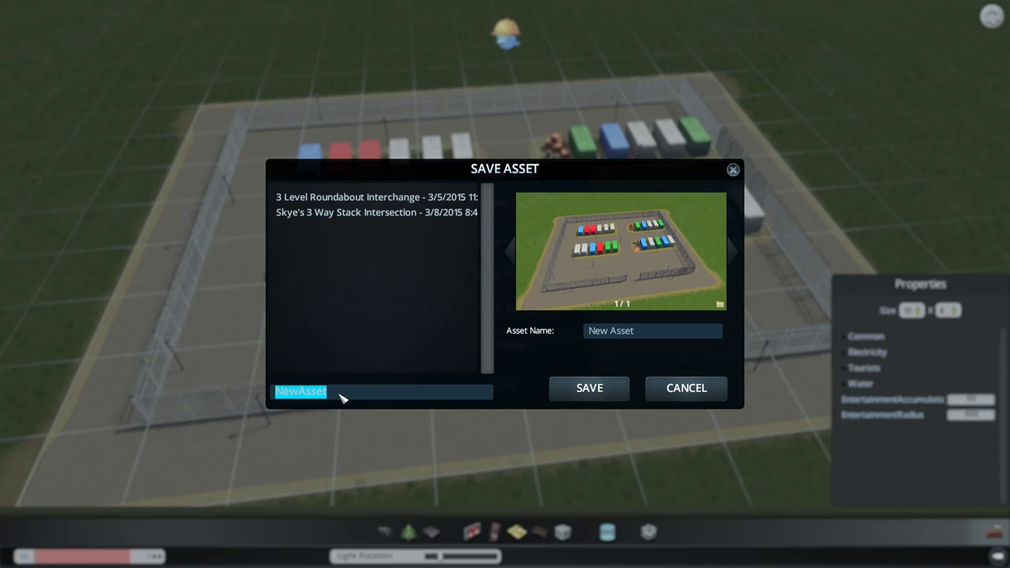
type("Skye's Container Yard")
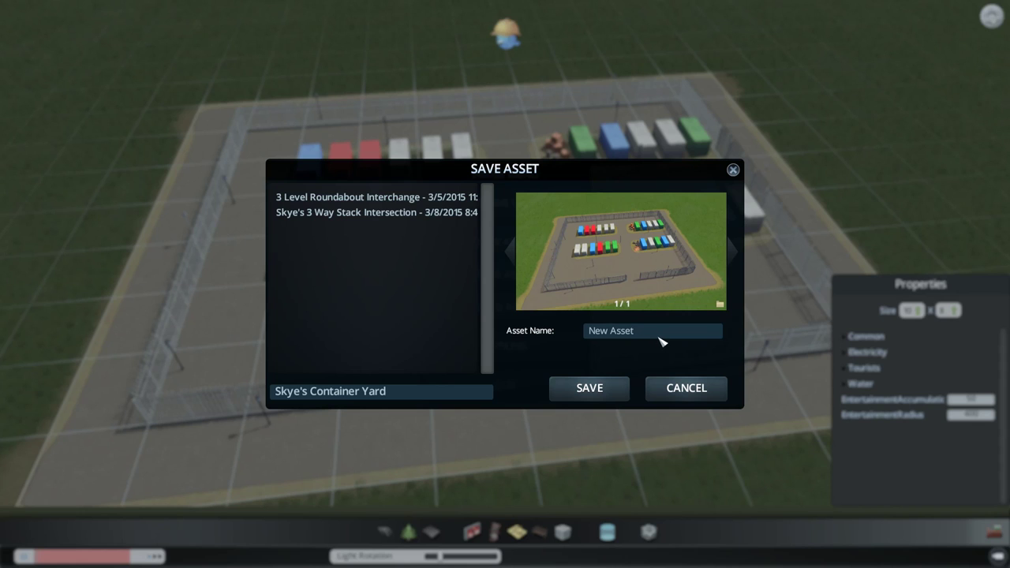
key("BackSpace")
key("BackSpace")
key("BackSpace")
key("BackSpace")
key("BackSpace")
key("BackSpace")
key("BackSpace")
key("BackSpace")
type("S")
left_click(593, 390)
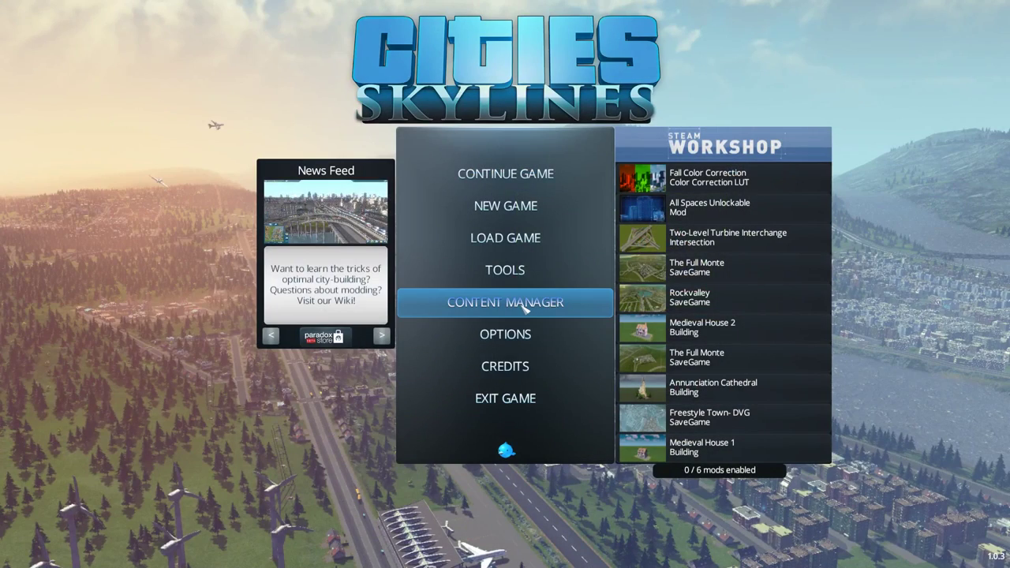
- Share the container yard asset from the Content Manager's Assets list
left_click(525, 309)
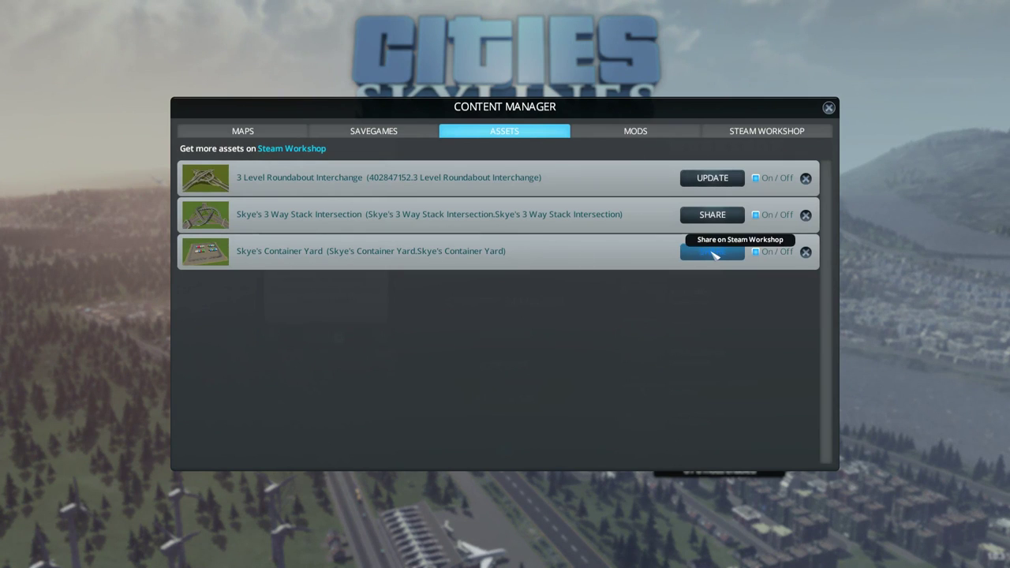
left_click(712, 252)
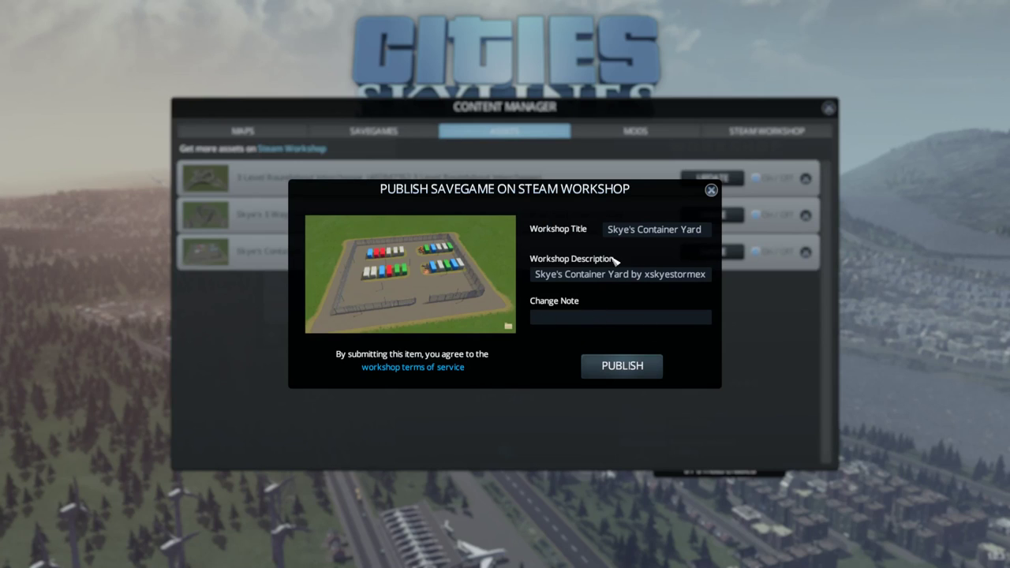
- Confirm PUBLISH to start uploading the container yard to Steam Workshop
left_click(621, 366)
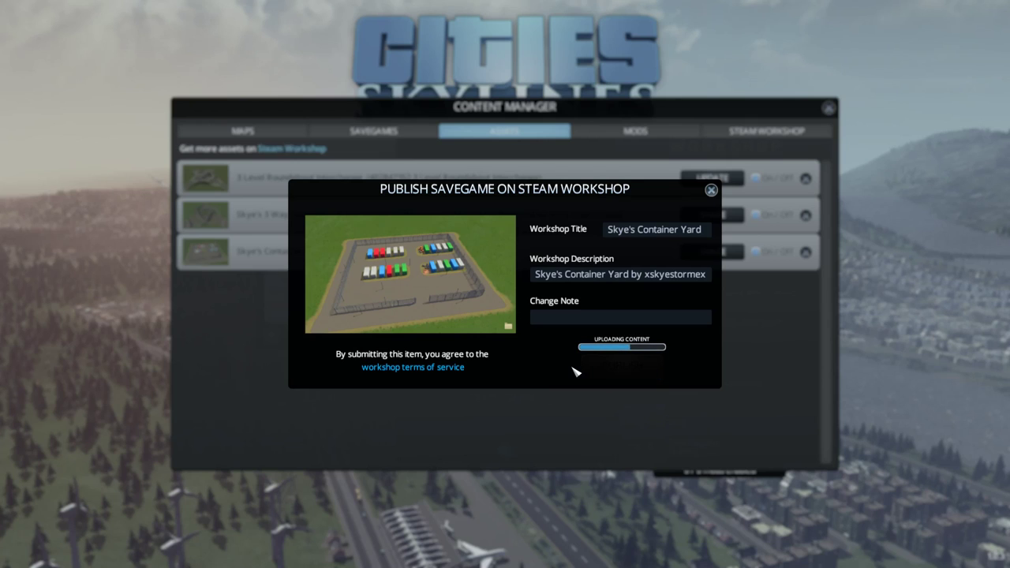